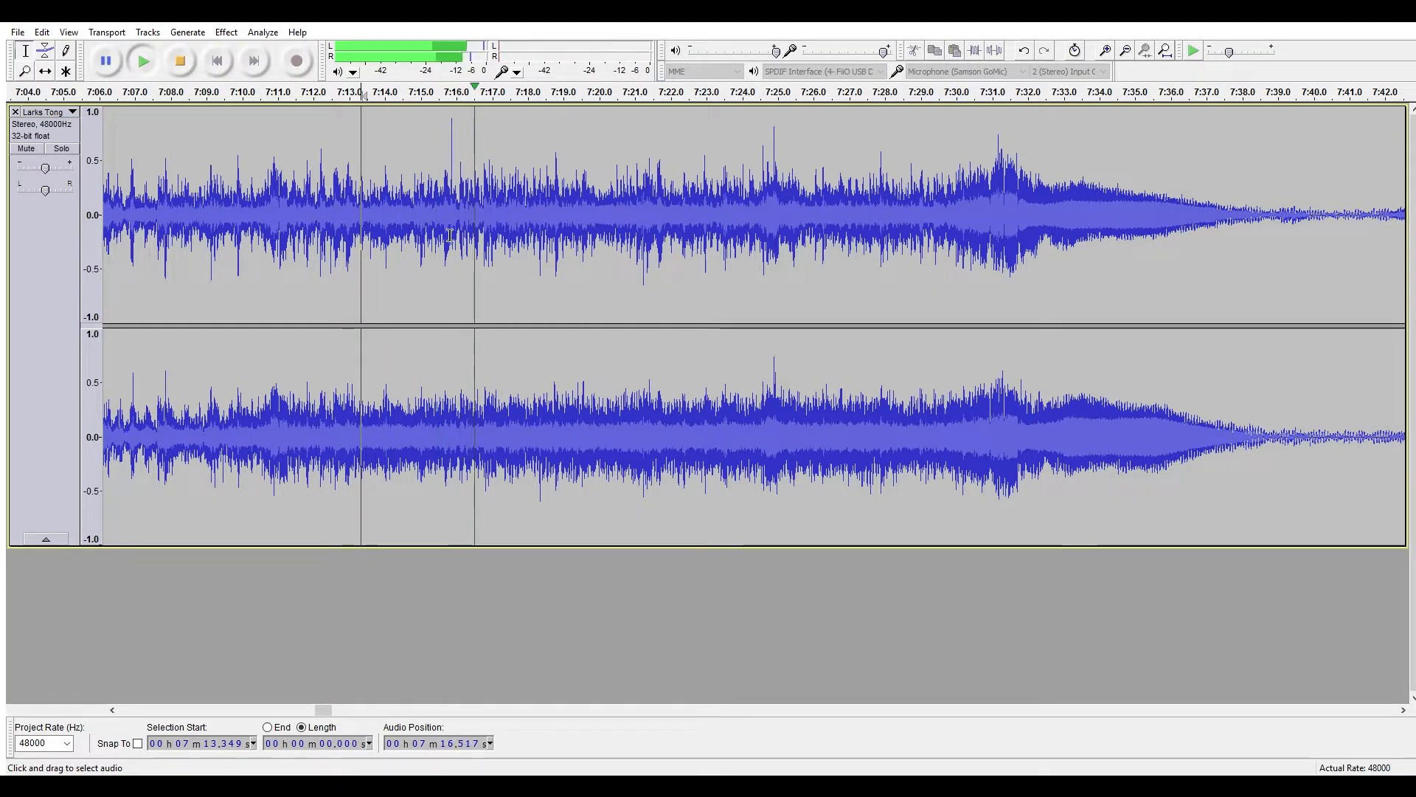
# Step: Stop playback, select about 0.4 s around the spike near 7:16, and zoom to the selection
pyautogui.press('space')
pyautogui.moveTo(445, 221); pyautogui.dragTo(459, 221)
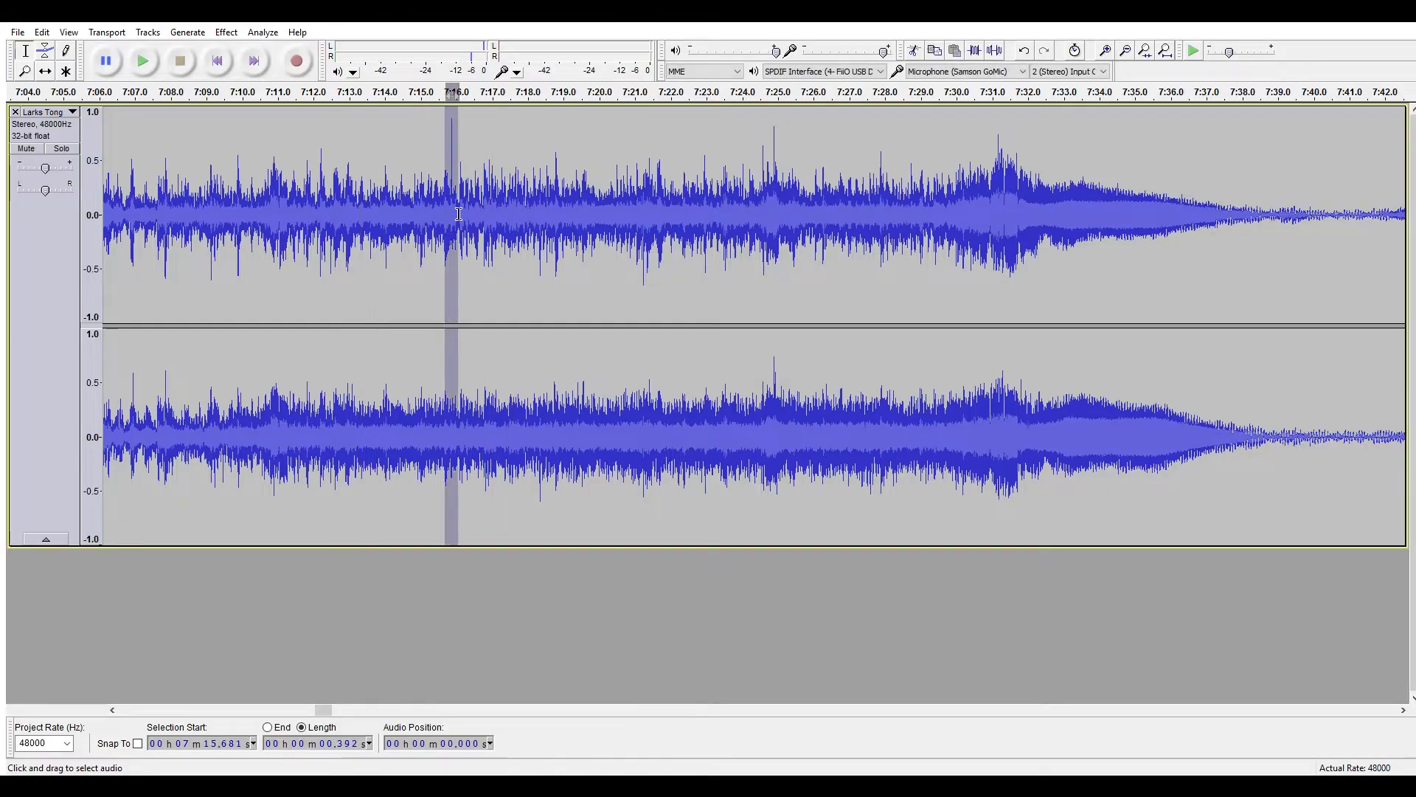
pyautogui.click(1145, 53)
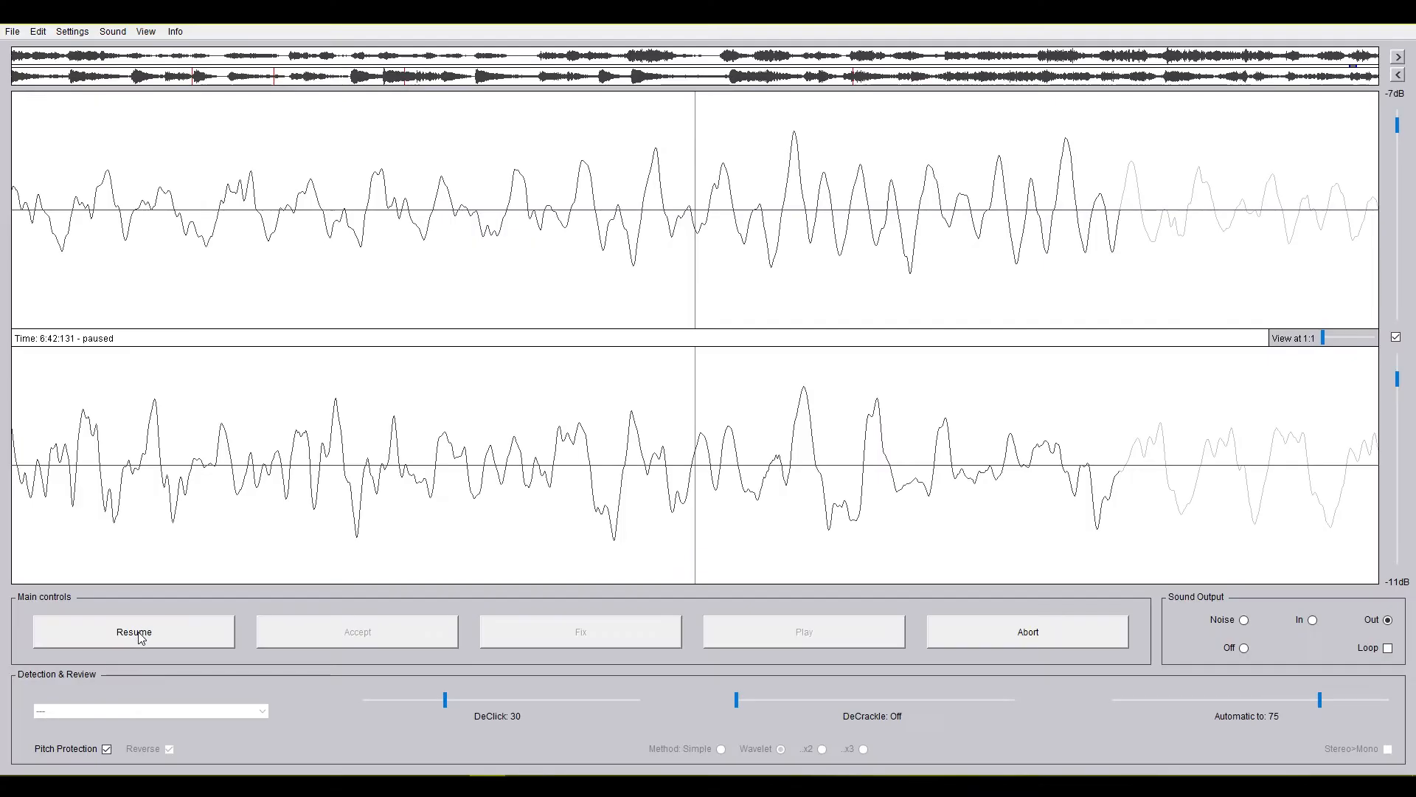
# Step: Resume the click repair briefly, pause it near 6:48, and switch the sound output off
pyautogui.click(140, 636)
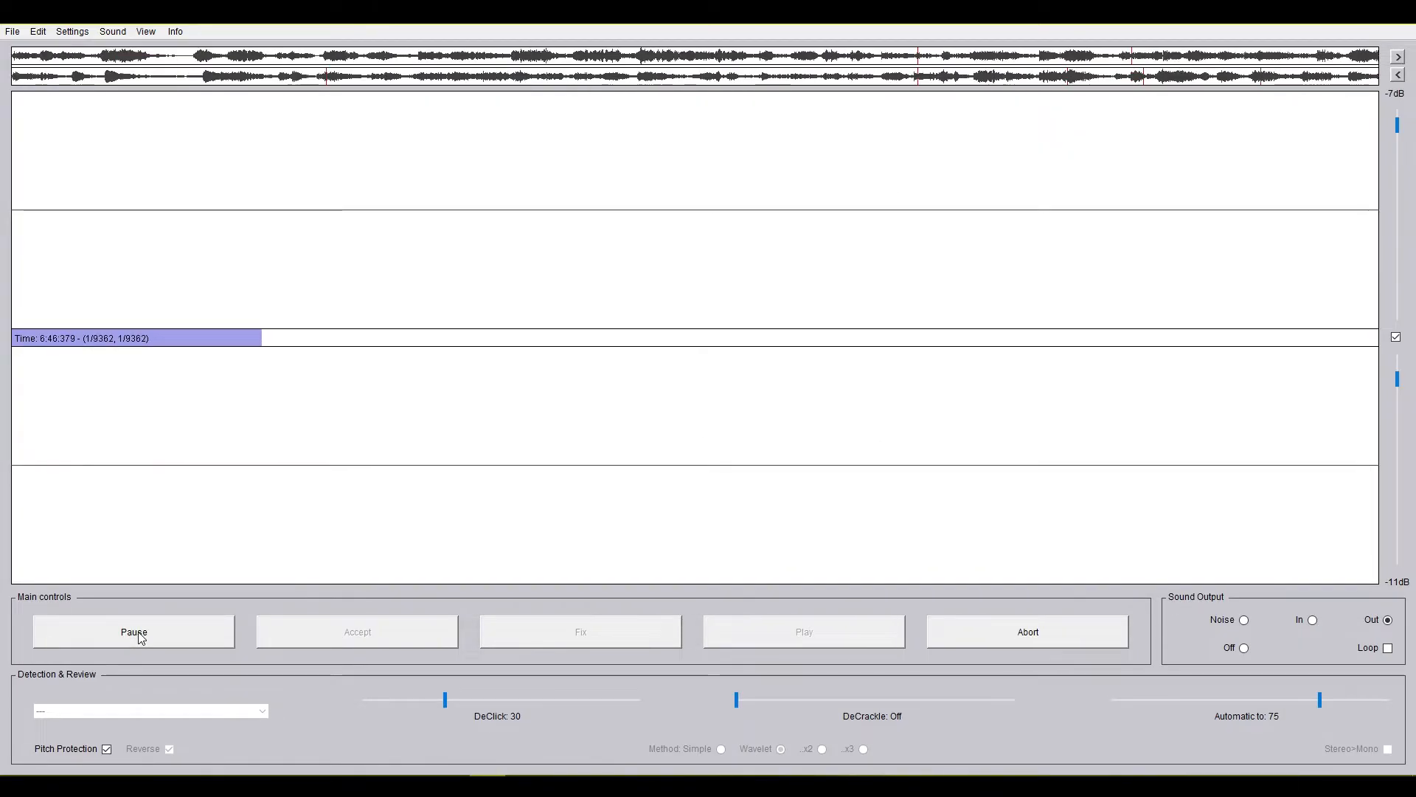
pyautogui.click(140, 636)
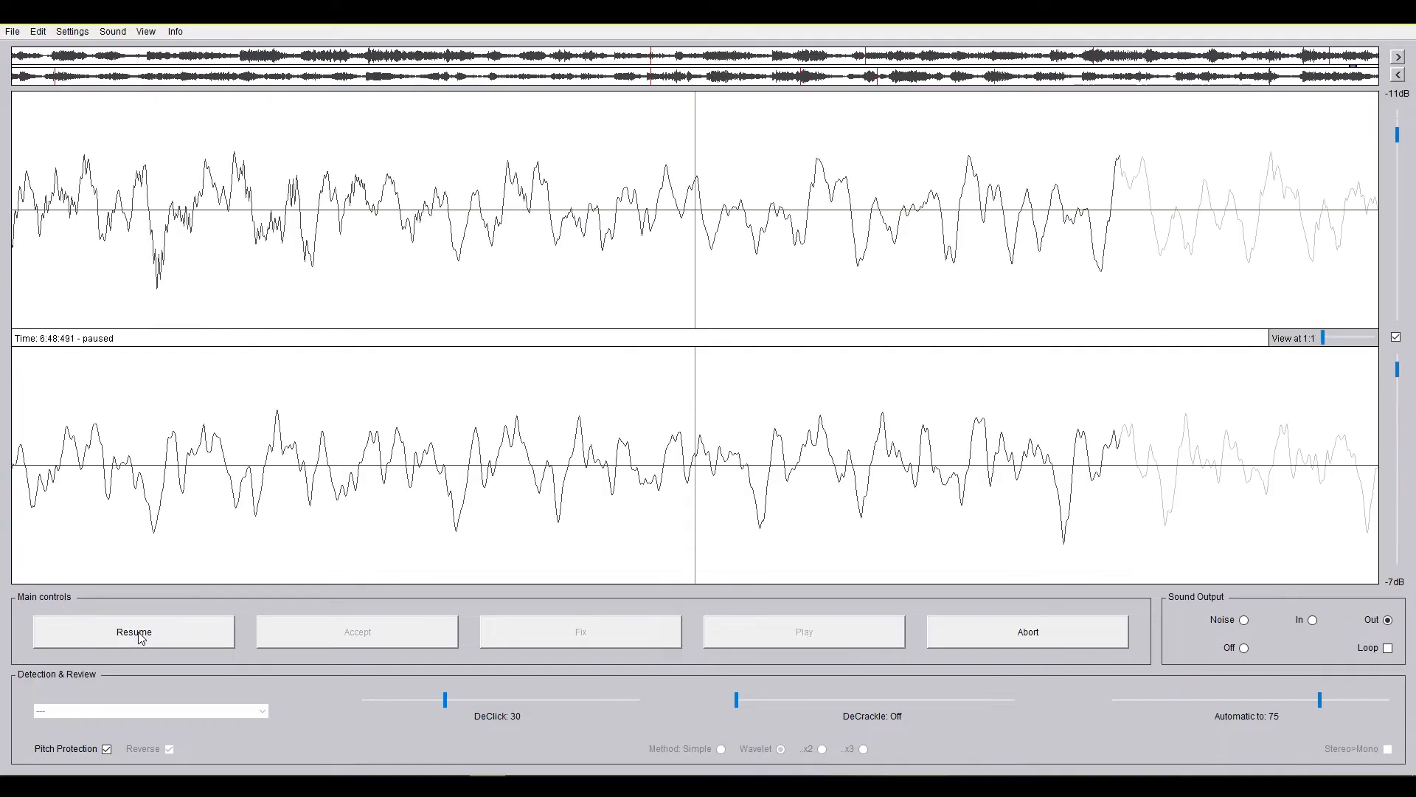
pyautogui.click(1244, 647)
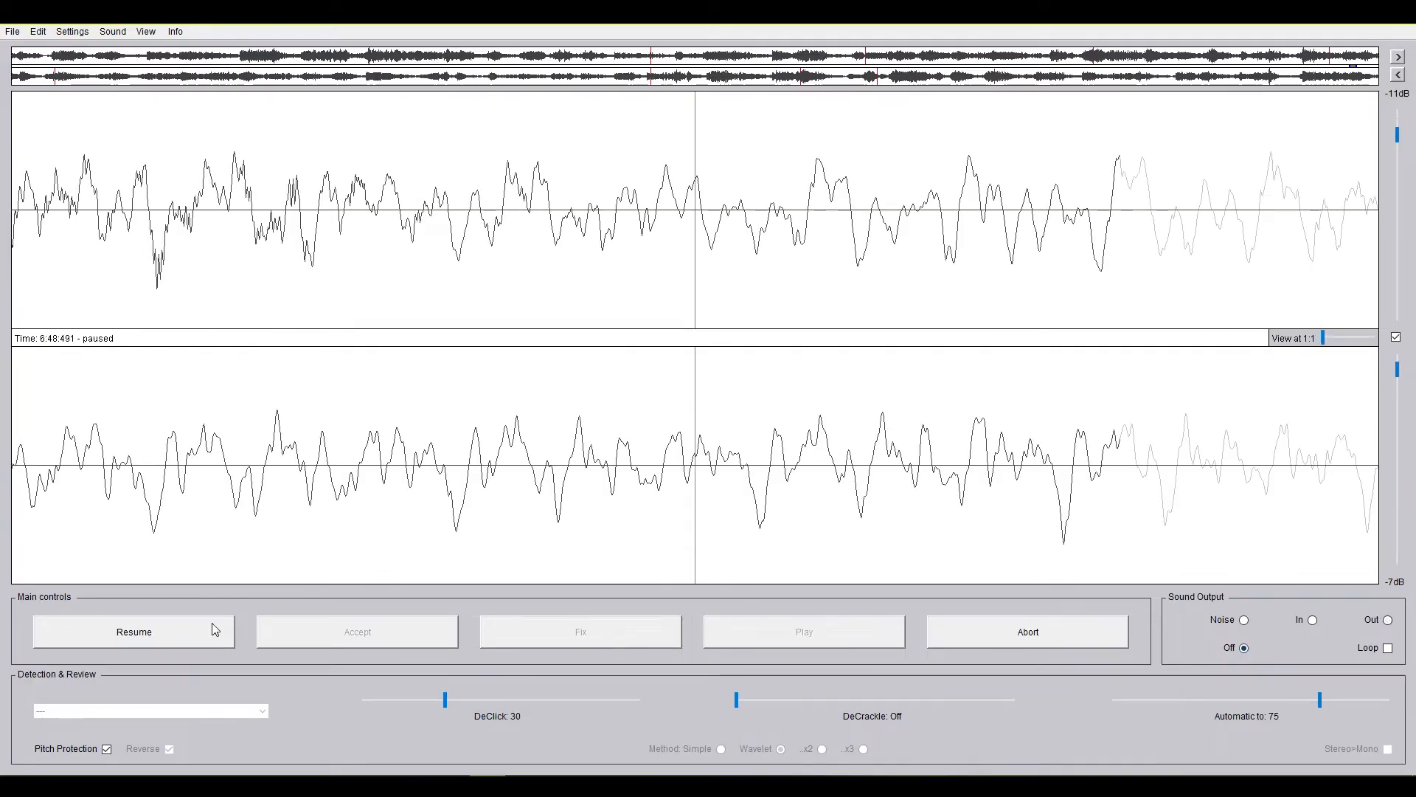
# Step: Advance the click repair through successive stretches of the recording with sound off, pausing and resuming between them
pyautogui.click(172, 638)
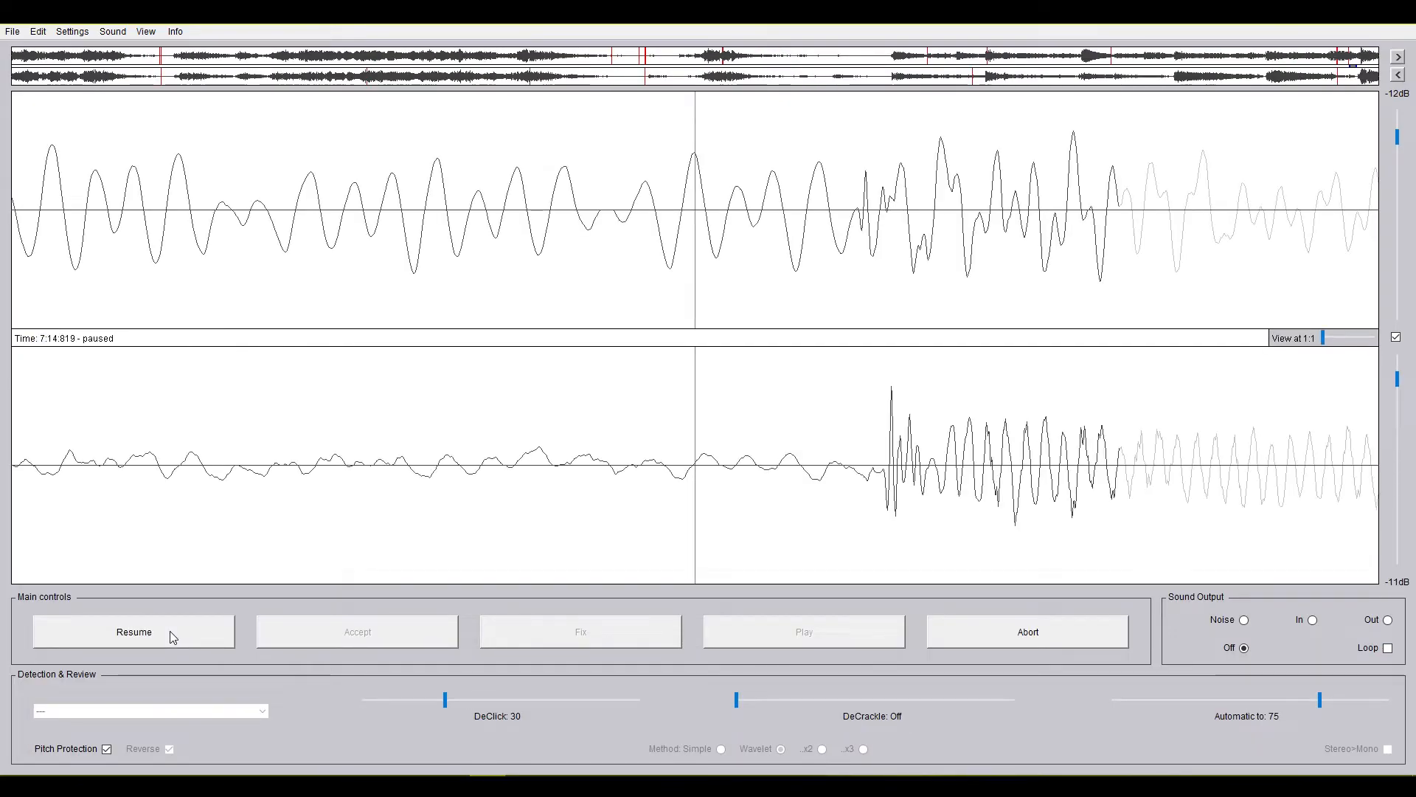
pyautogui.click(172, 637)
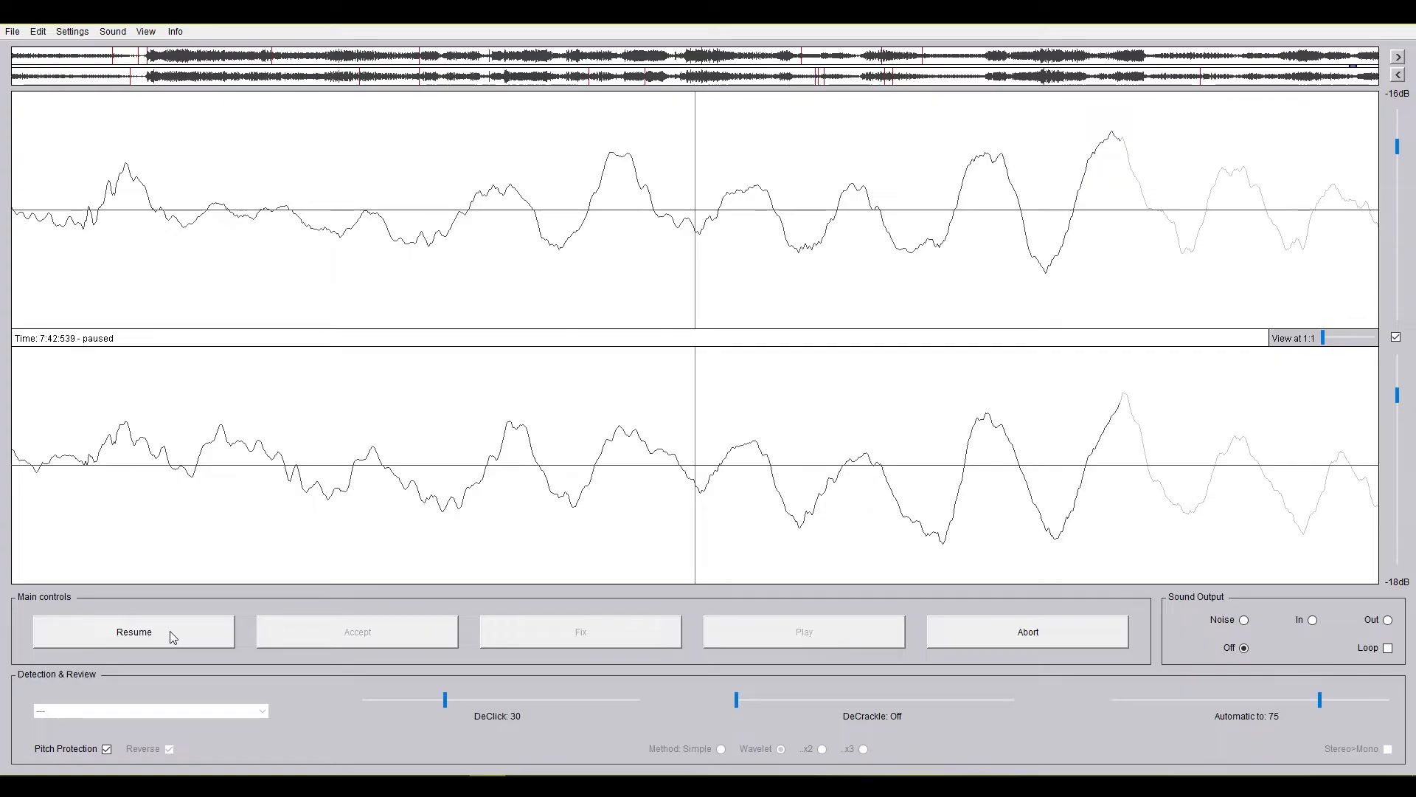
pyautogui.click(172, 637)
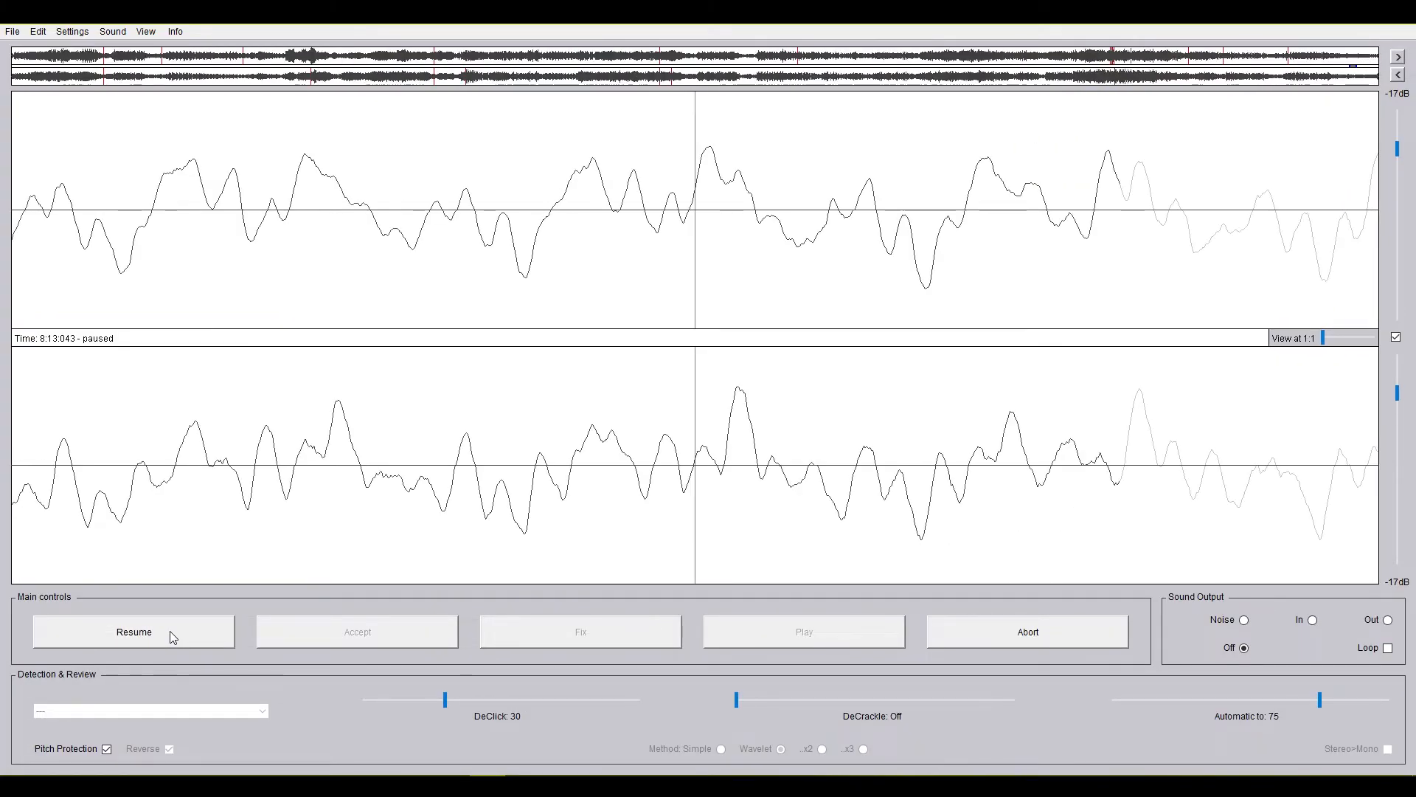
pyautogui.click(172, 637)
pyautogui.click(172, 638)
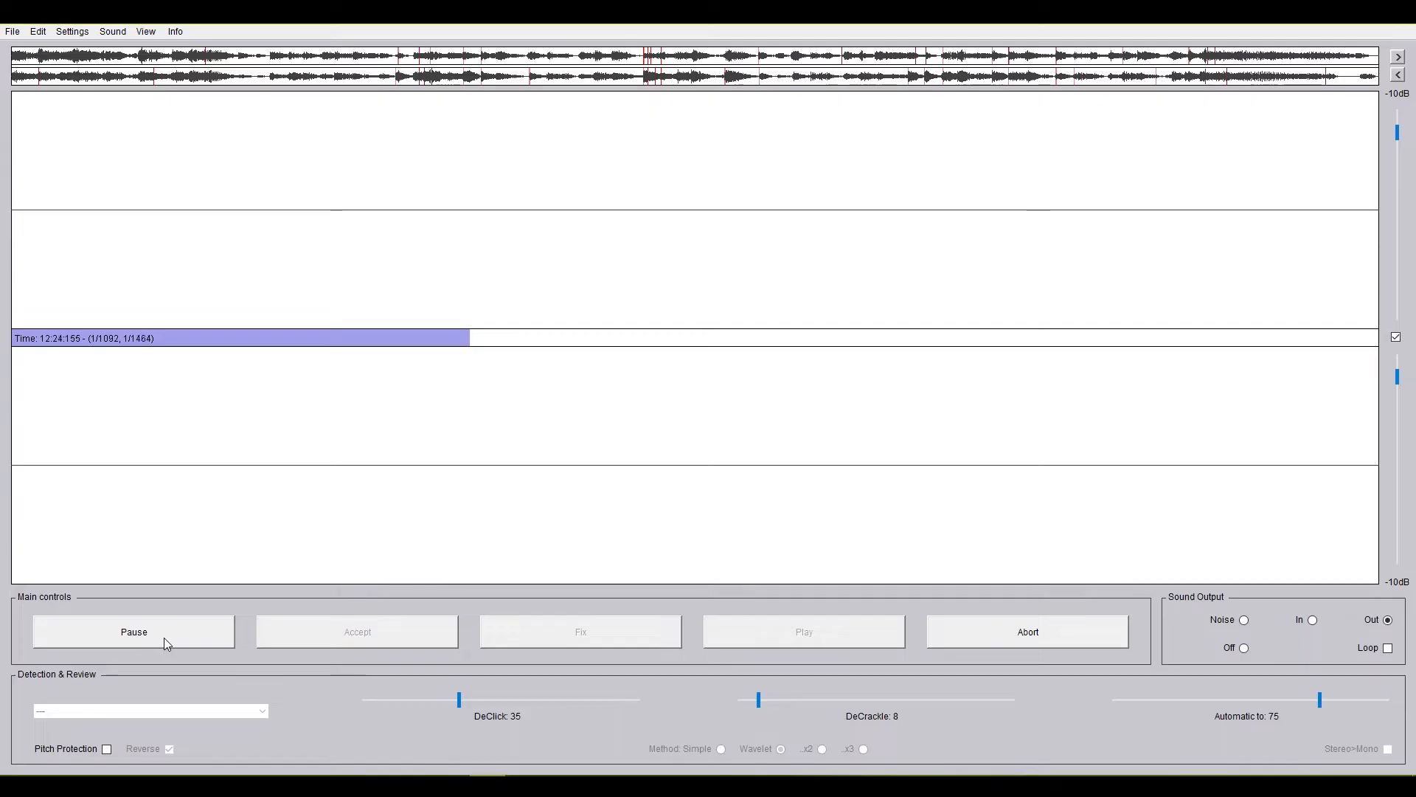
# Step: Fix the click detected in the upper channel near 12:25 and accept the repair
pyautogui.click(134, 632)
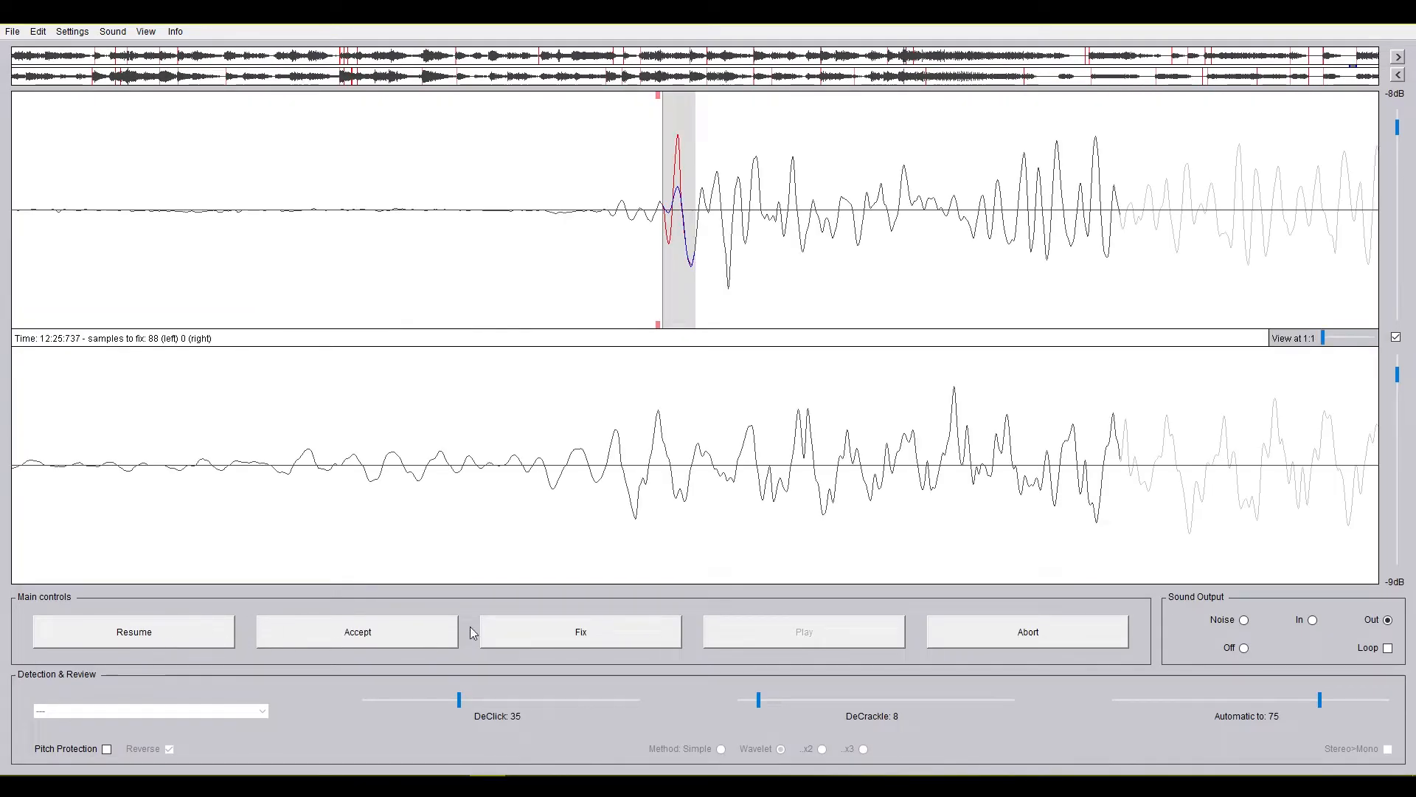
pyautogui.click(494, 642)
pyautogui.click(406, 639)
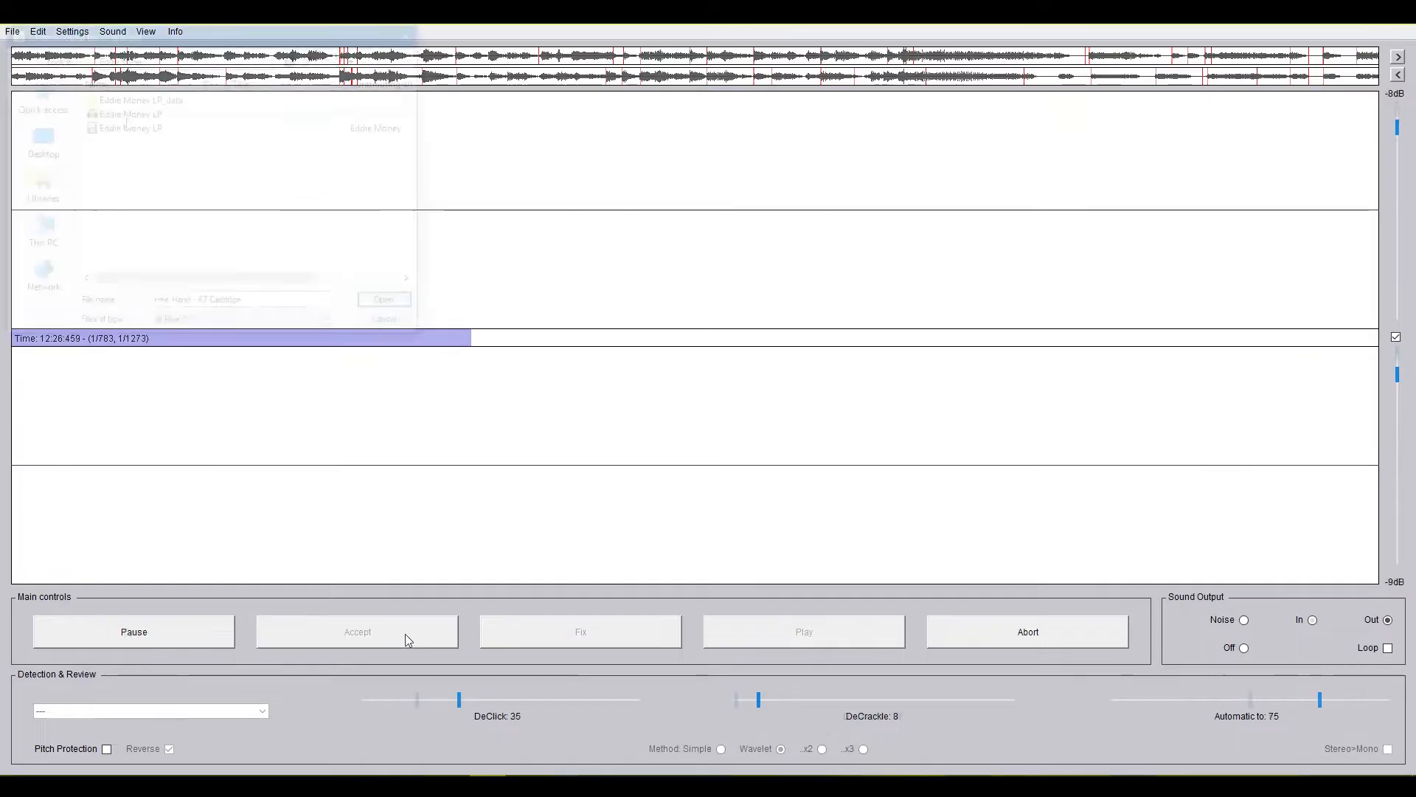
# Step: Open the Eddie Money LP WAV file for processing
pyautogui.click(133, 128)
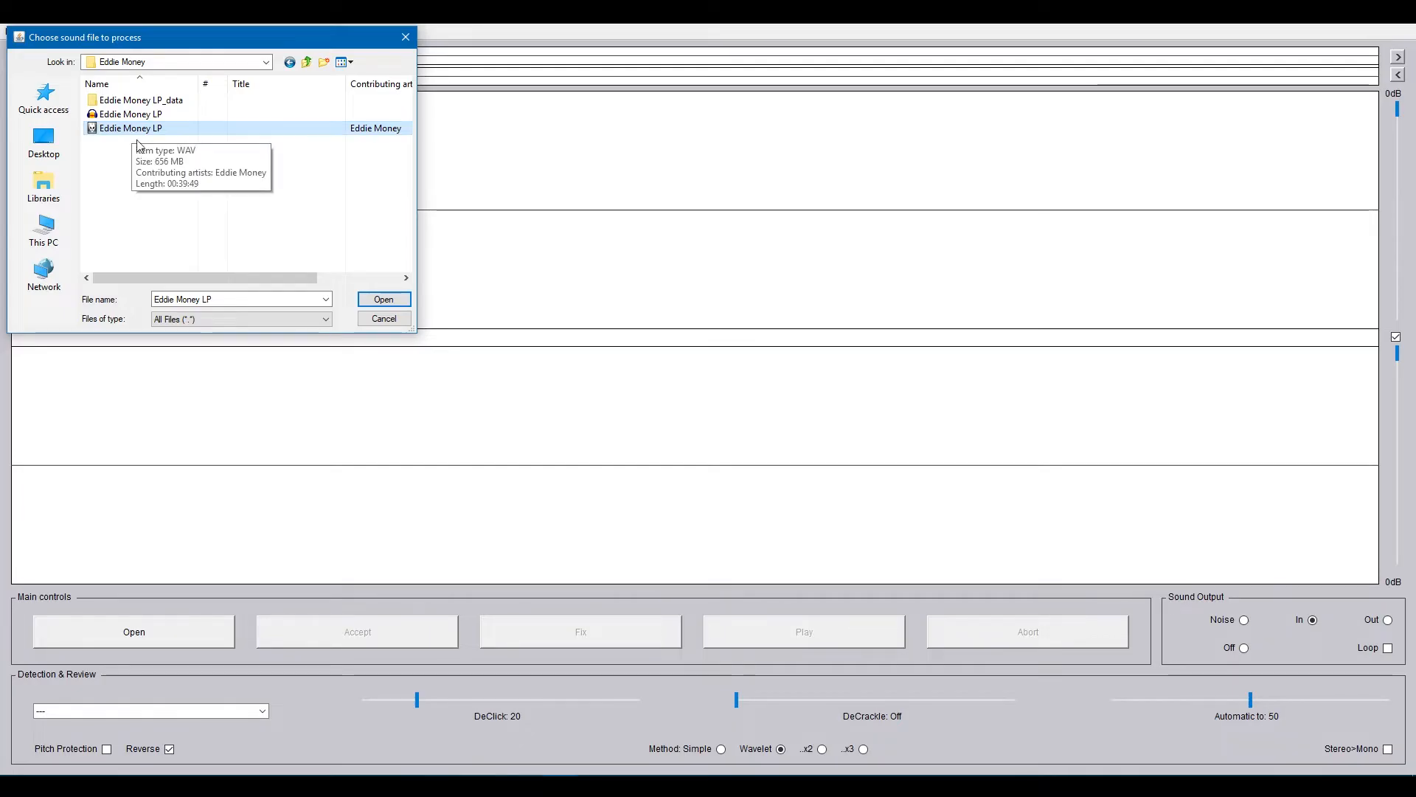
pyautogui.click(382, 300)
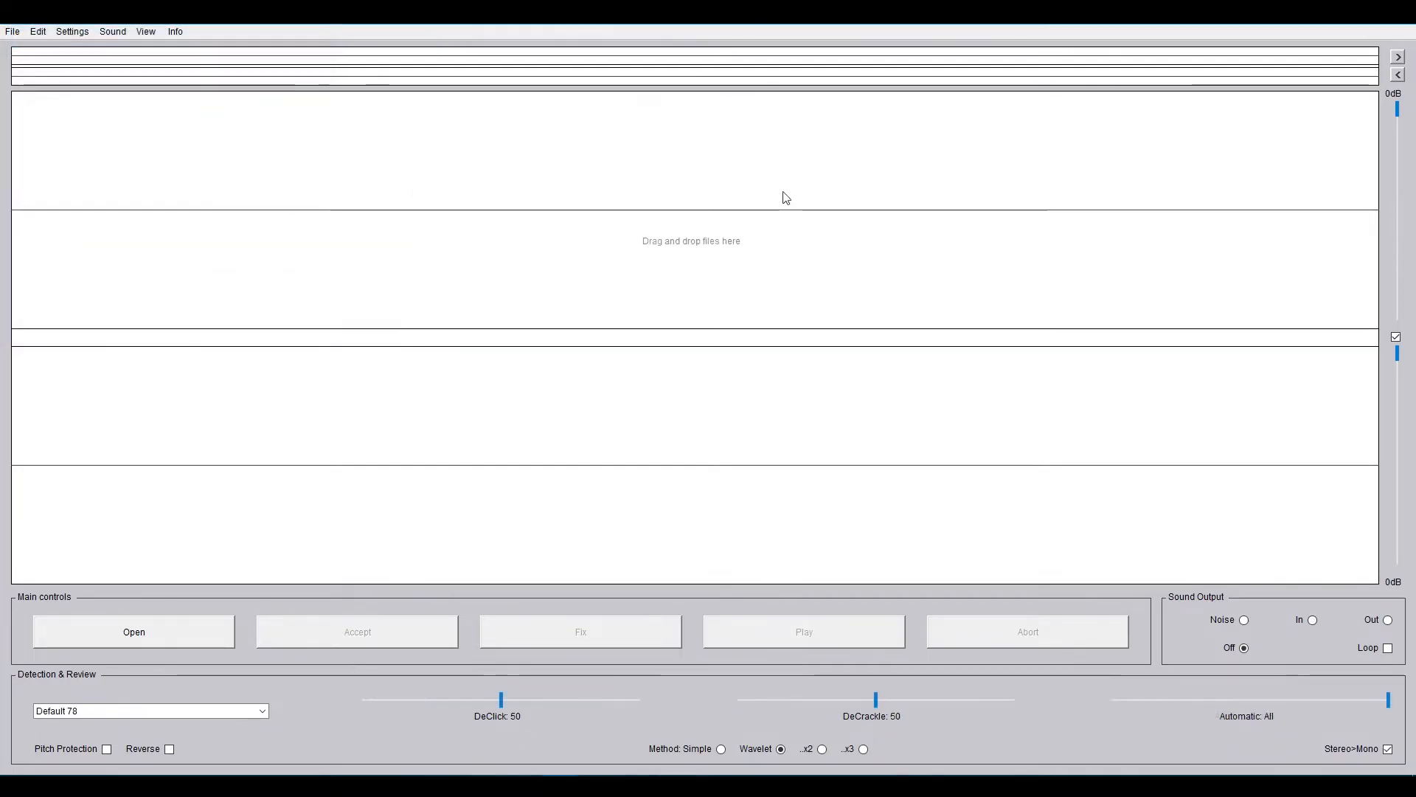
# Step: Replace the Default 78 settings with DeCrackle off, DeClick at 20 and the automatic repair level at 50
pyautogui.click(229, 713)
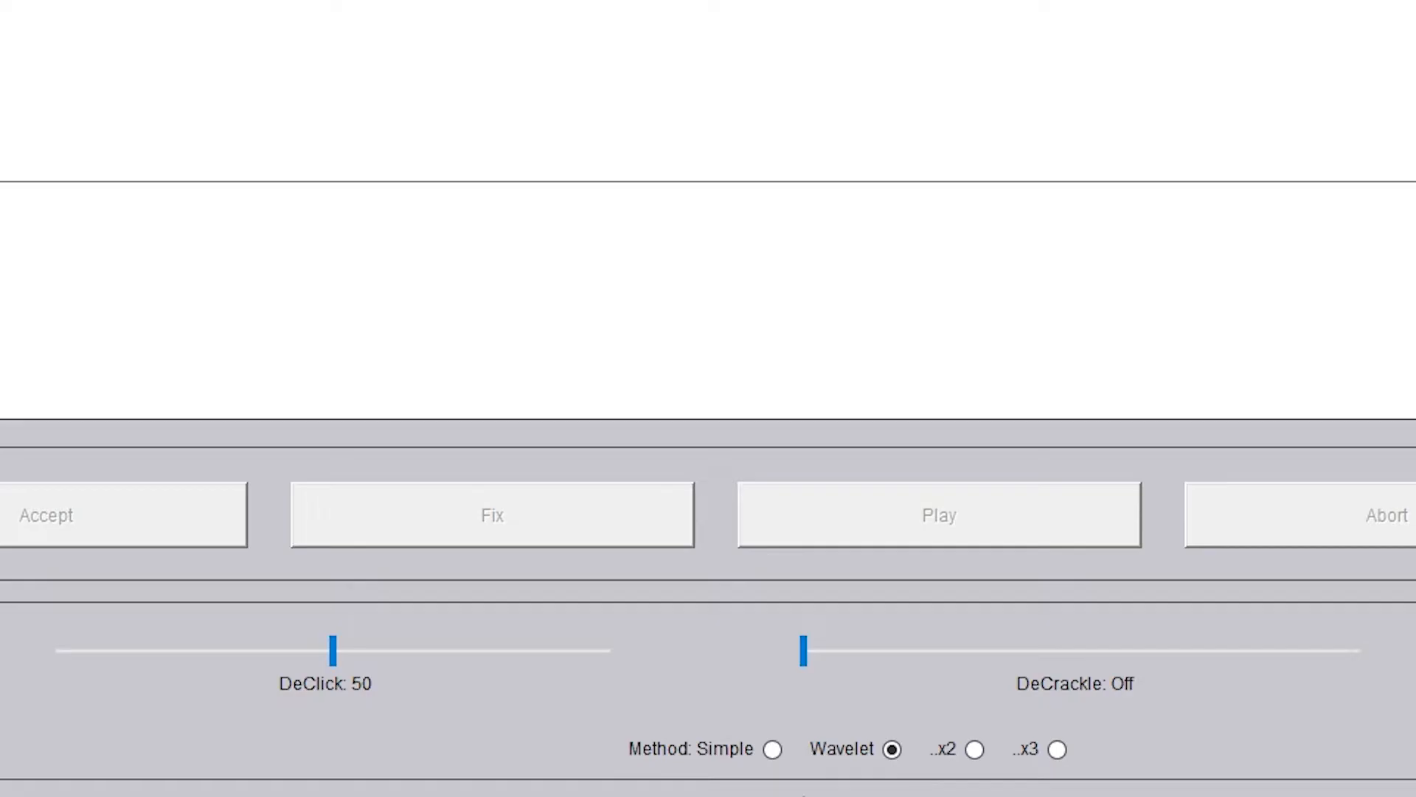
pyautogui.click(773, 750)
pyautogui.moveTo(333, 650); pyautogui.dragTo(167, 666)
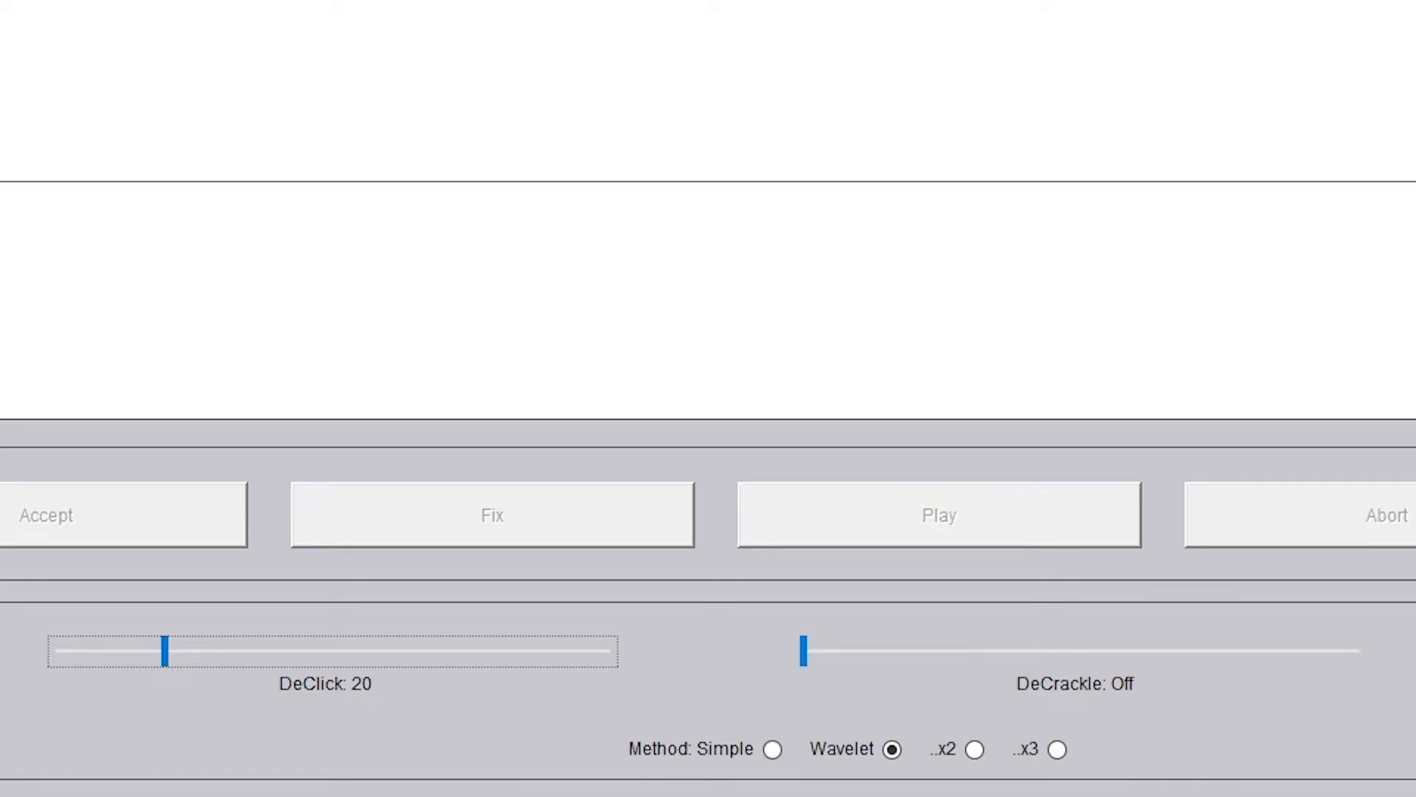
pyautogui.moveTo(1356, 659); pyautogui.dragTo(1272, 671)
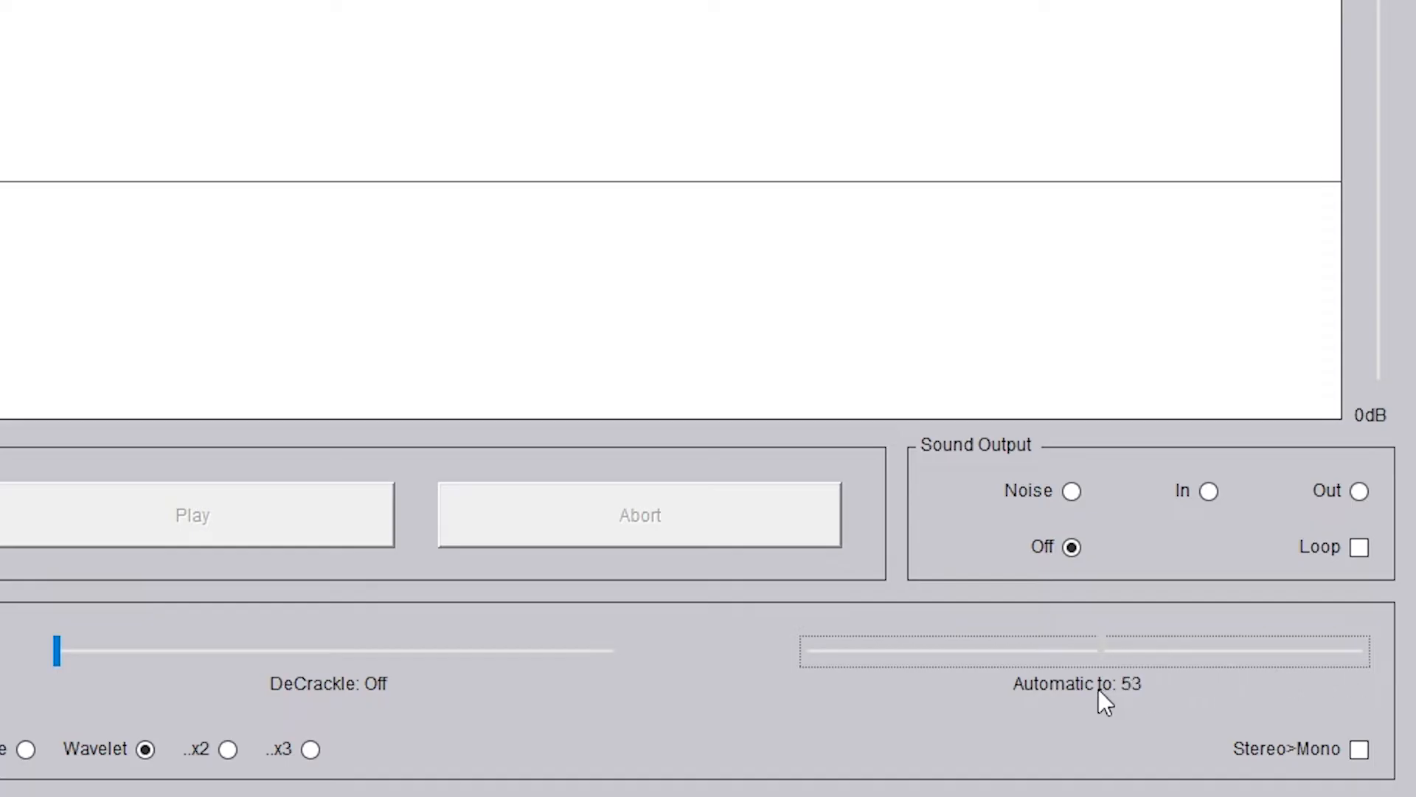
pyautogui.moveTo(1087, 693); pyautogui.dragTo(1082, 694)
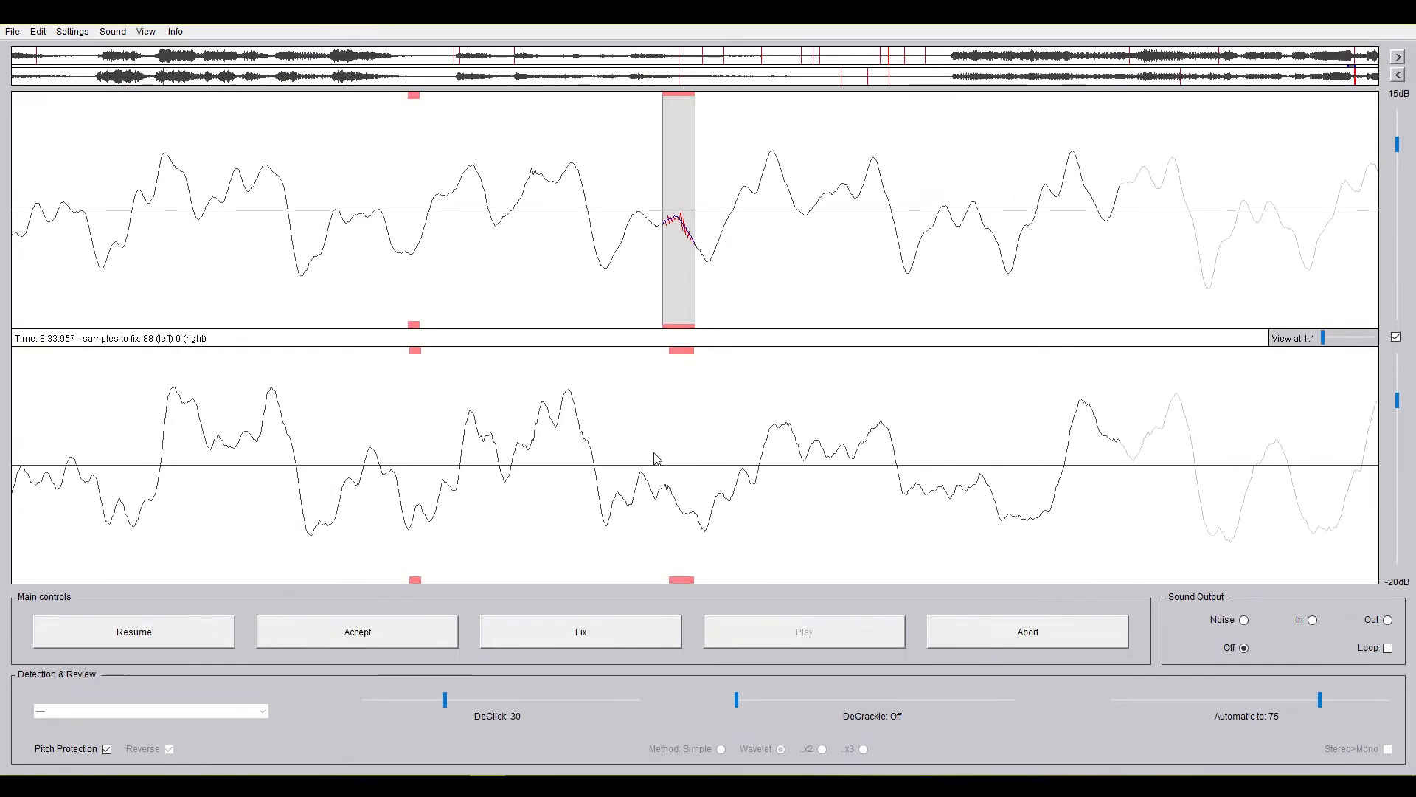
# Step: Mark a short stretch of the lower channel just after the detected click near 8:33 for repair
pyautogui.moveTo(696, 354)
pyautogui.mouseDown()
pyautogui.moveTo(736, 348)
pyautogui.moveTo(715, 347)
pyautogui.mouseUp()
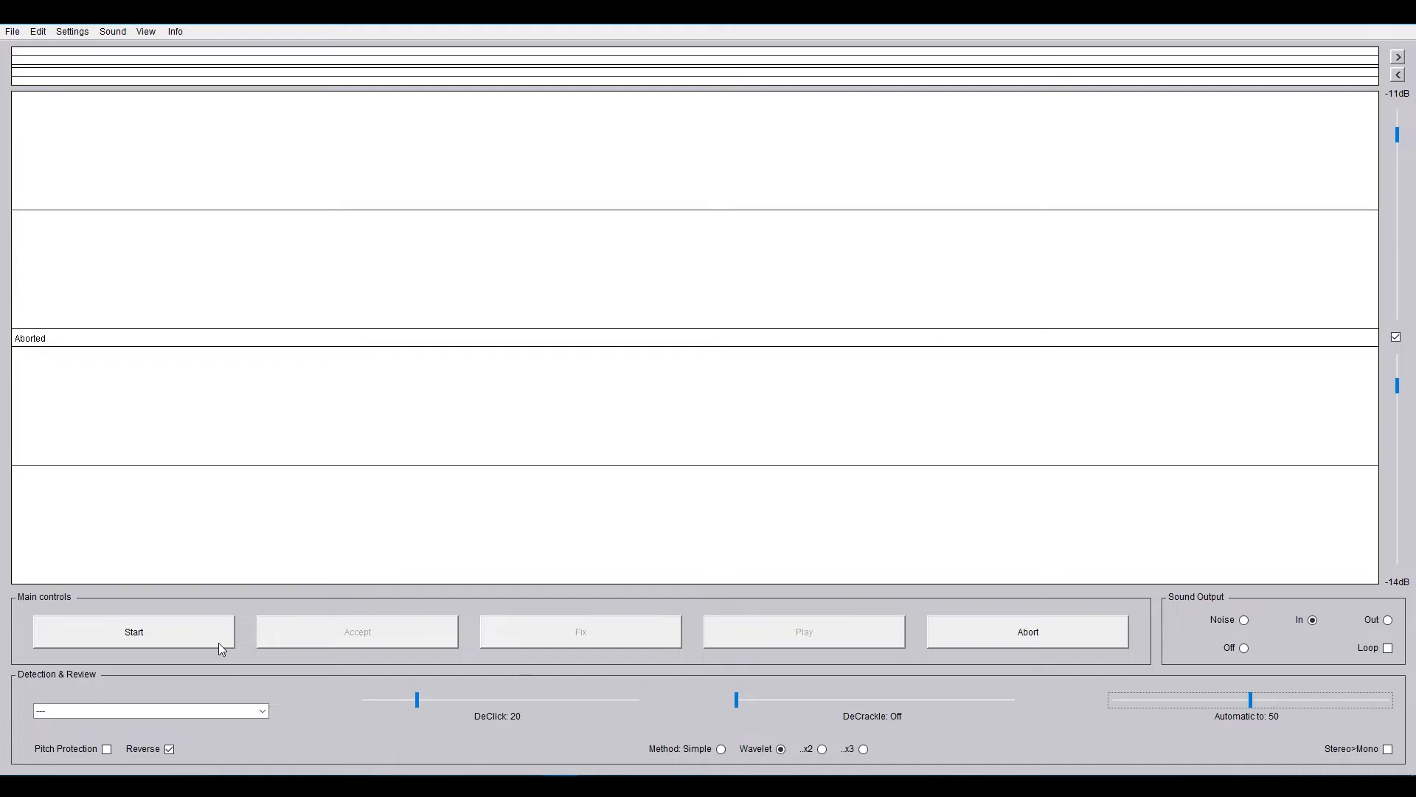
# Step: Start the click repair run and set the sound output to Out
pyautogui.click(218, 643)
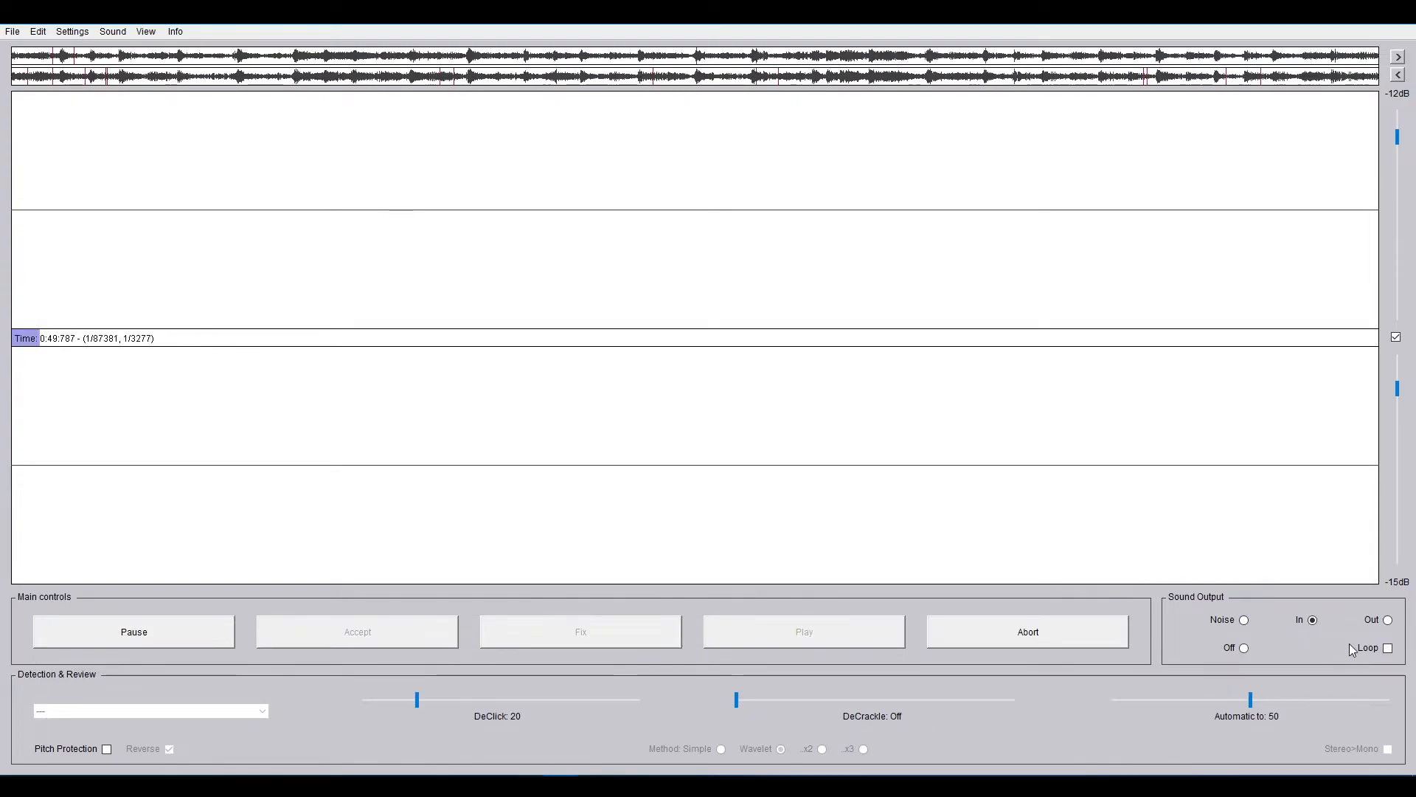
pyautogui.click(1388, 619)
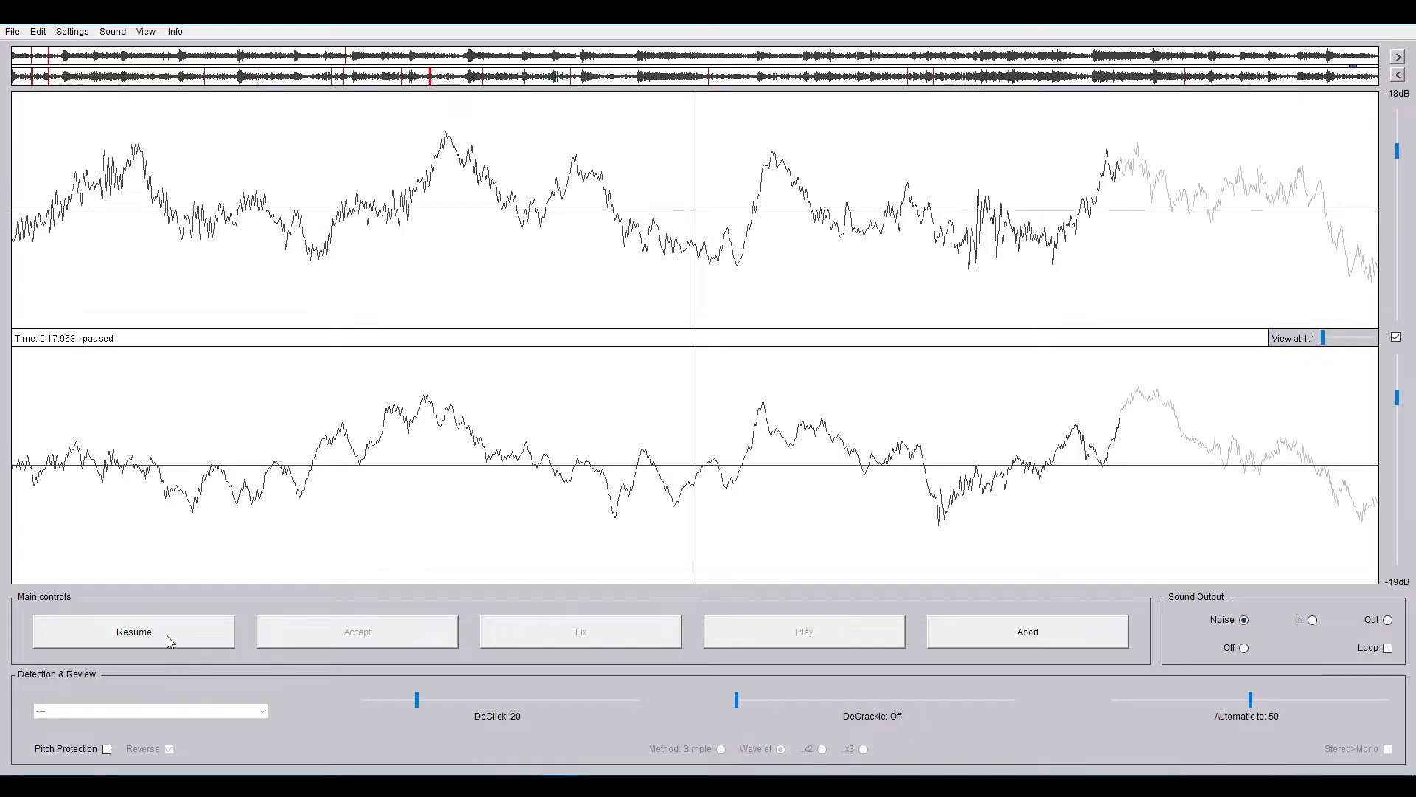
# Step: Resume the repair run and switch the sound output off
pyautogui.click(167, 635)
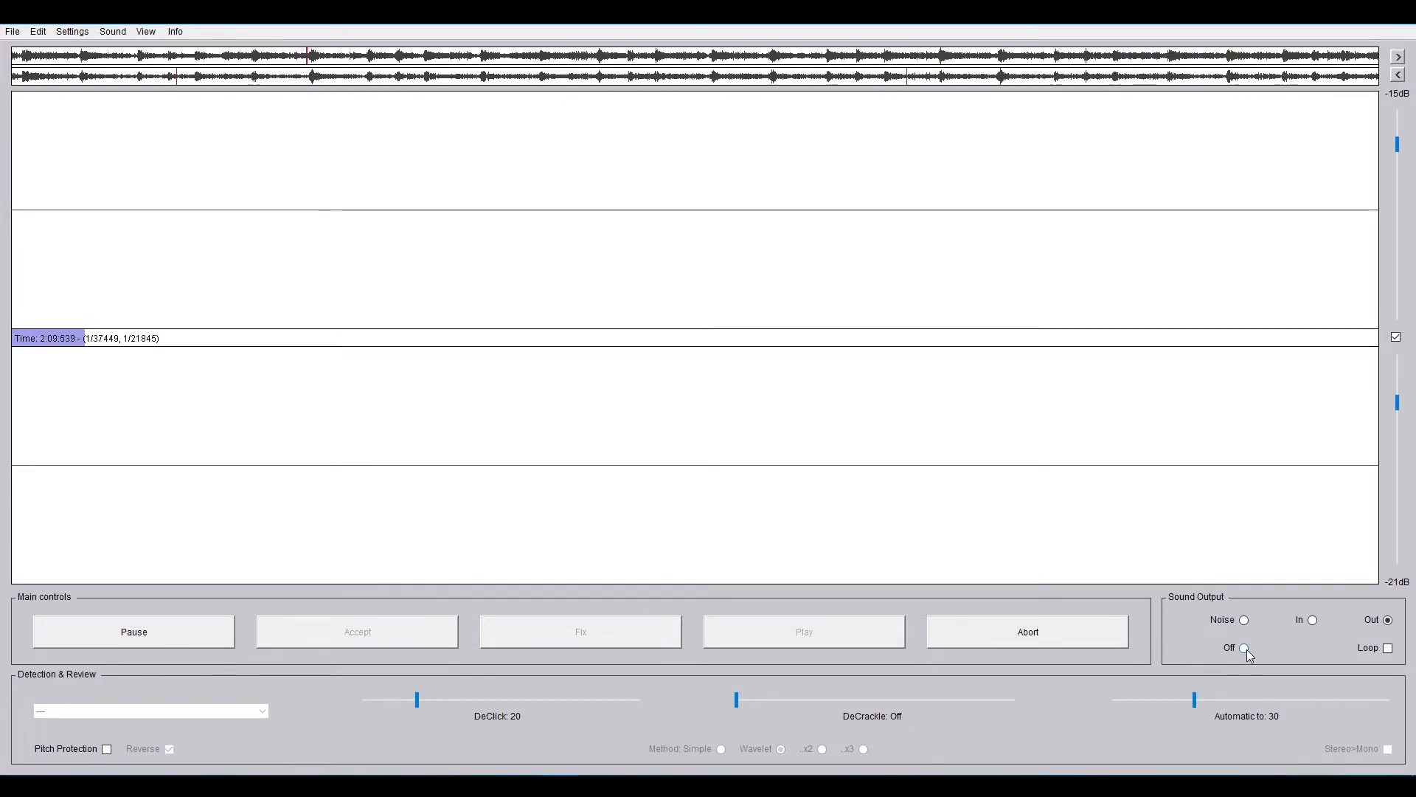
pyautogui.click(1245, 648)
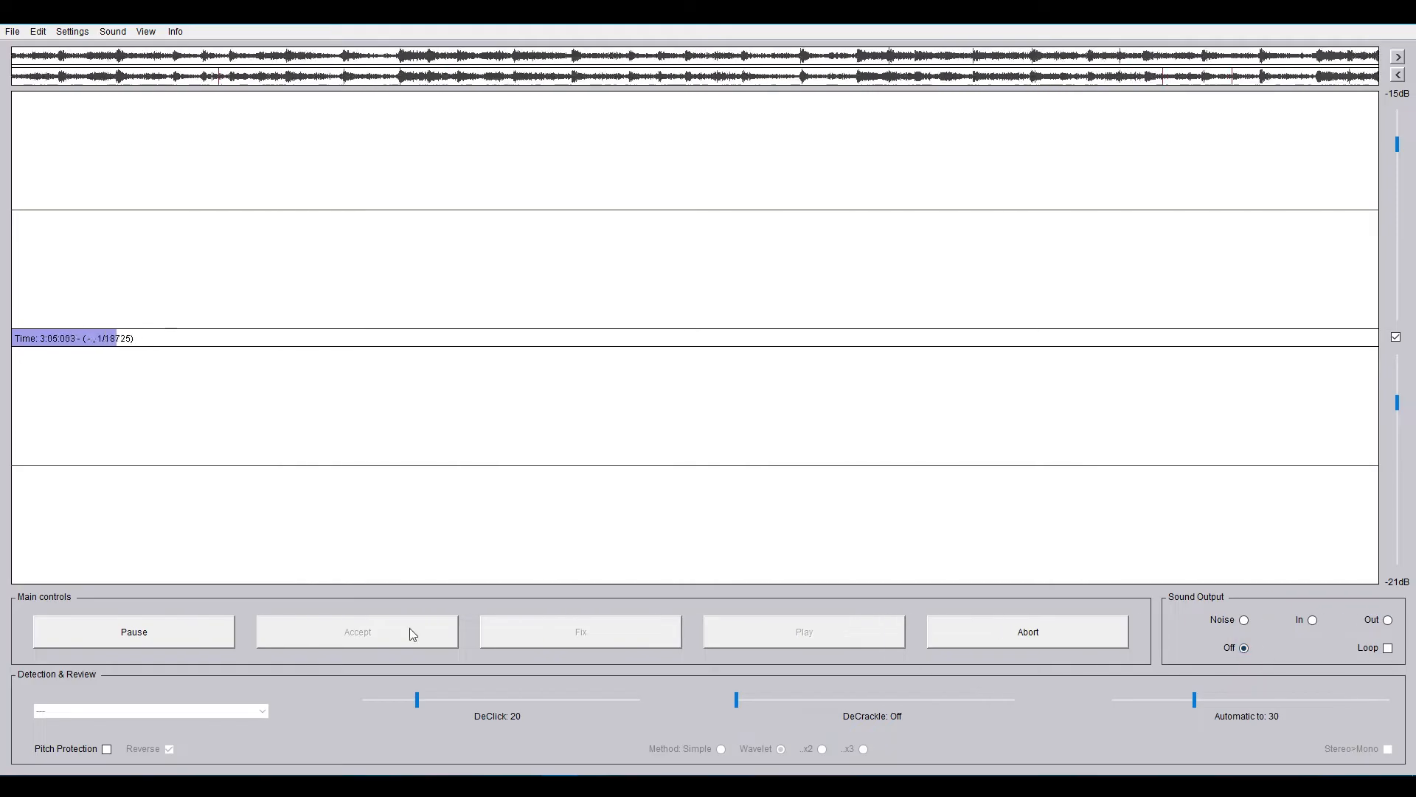
pyautogui.click(197, 636)
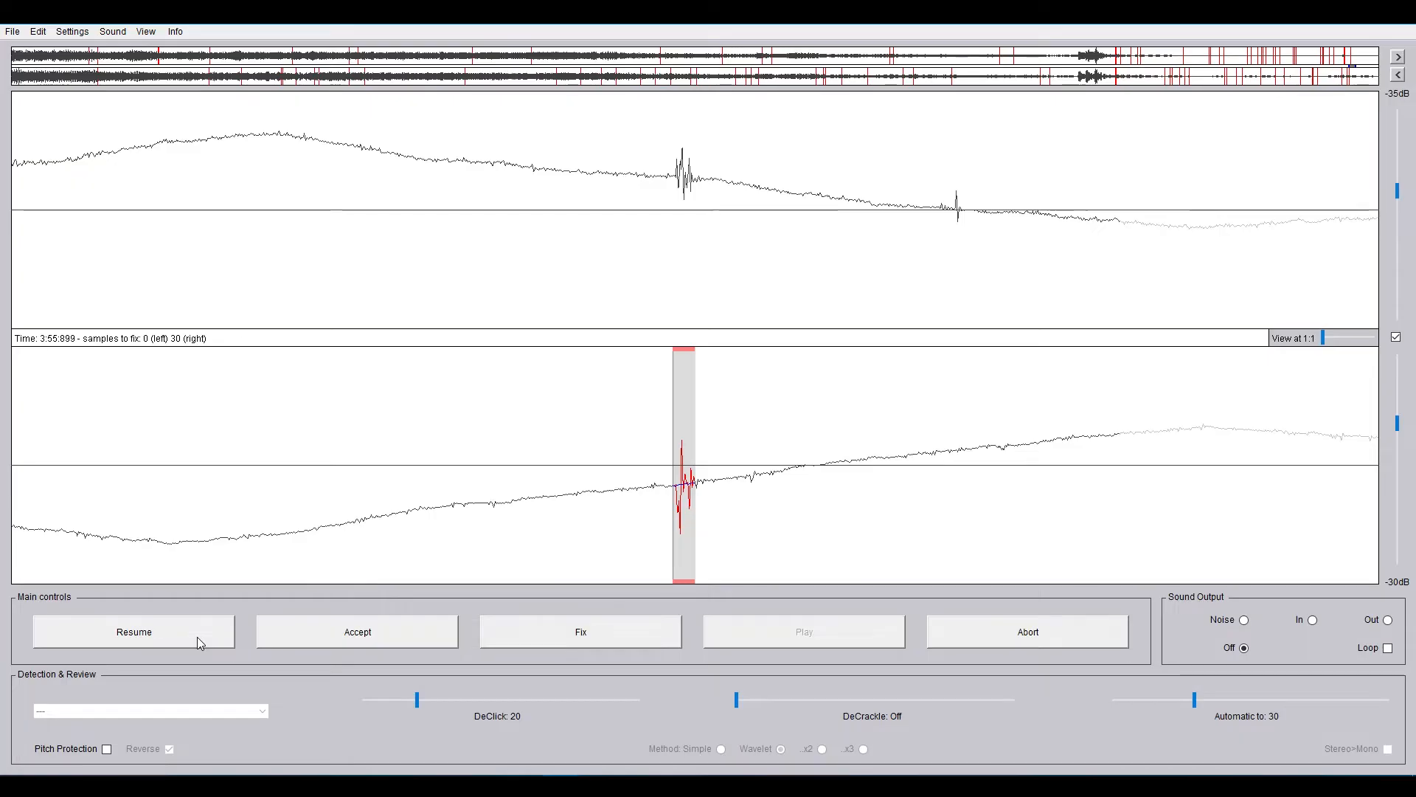
# Step: Fix the right-channel click detected near 3:55, set the sound output to Out, and accept the repair
pyautogui.click(574, 639)
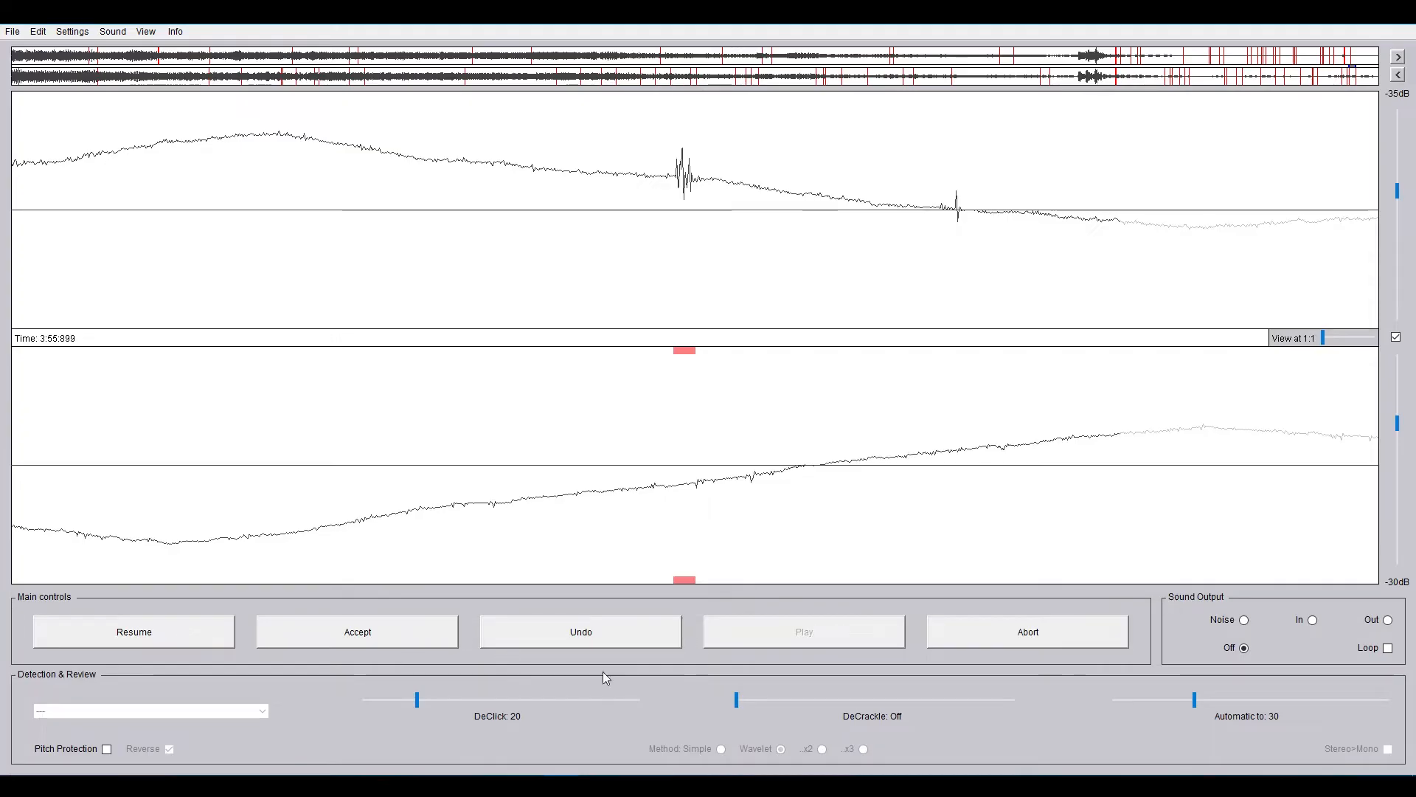
pyautogui.click(1387, 620)
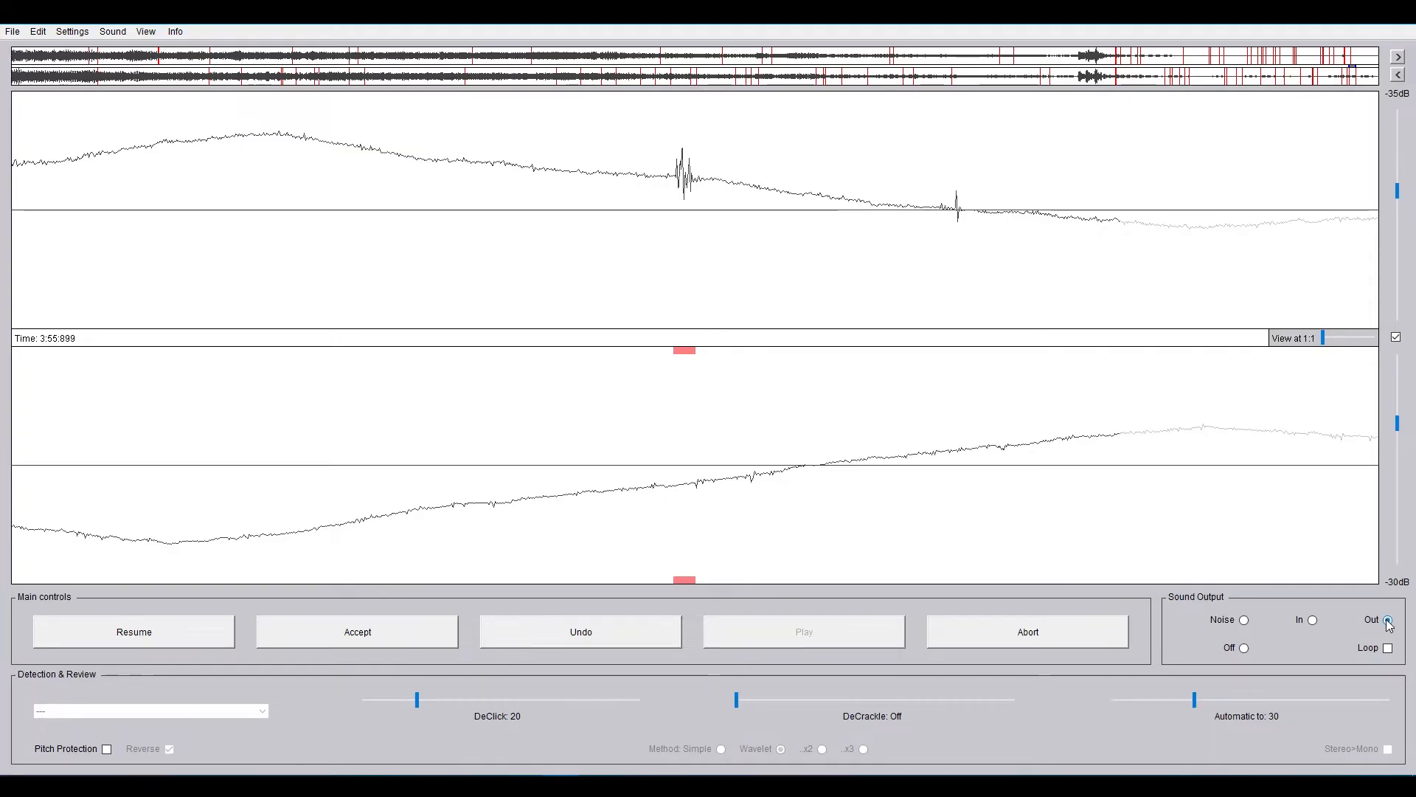
pyautogui.click(413, 635)
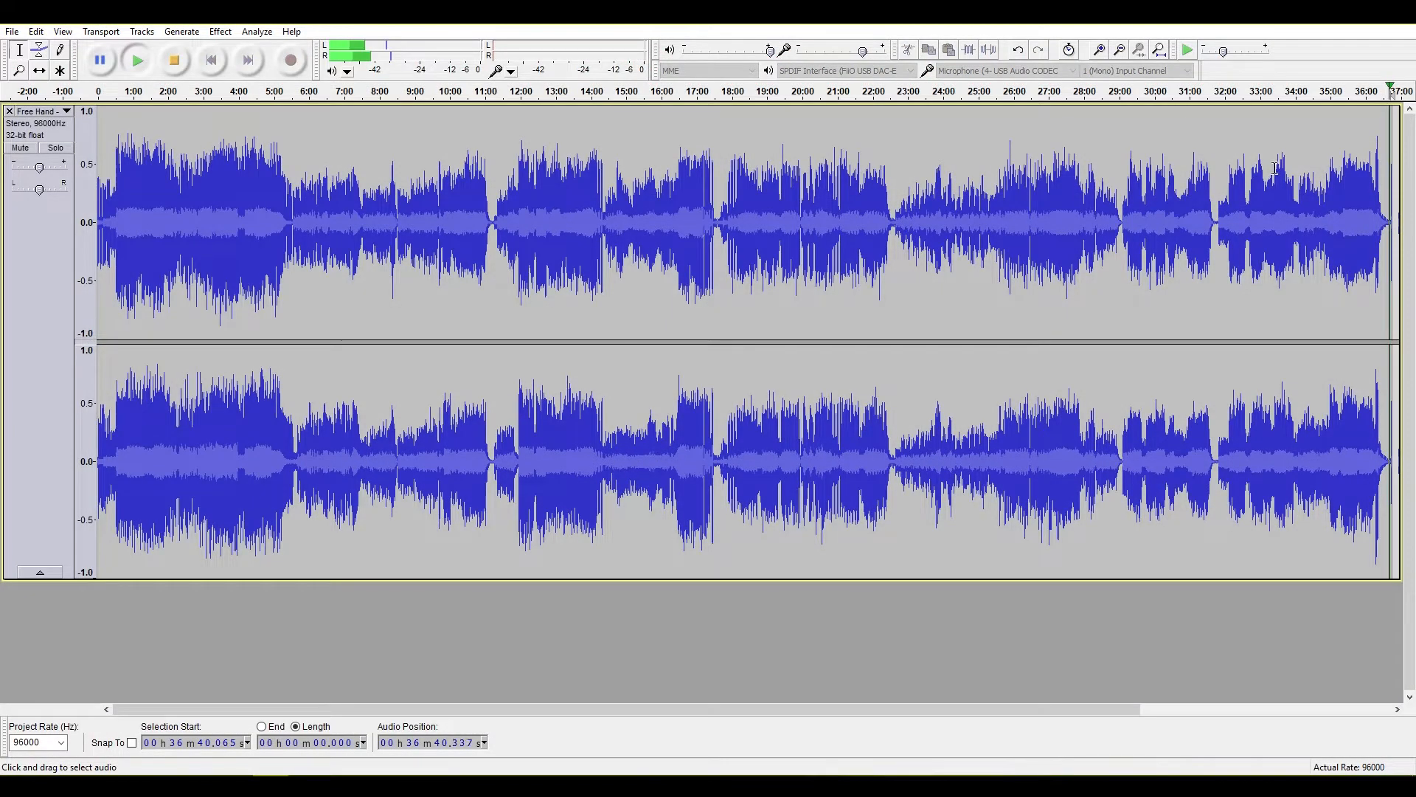
# Step: Switch to Audacity and zoom in on the Free Hand waveform around 36:40 to examine the record's end
pyautogui.click(1099, 50)
pyautogui.click(1099, 51)
pyautogui.click(1099, 50)
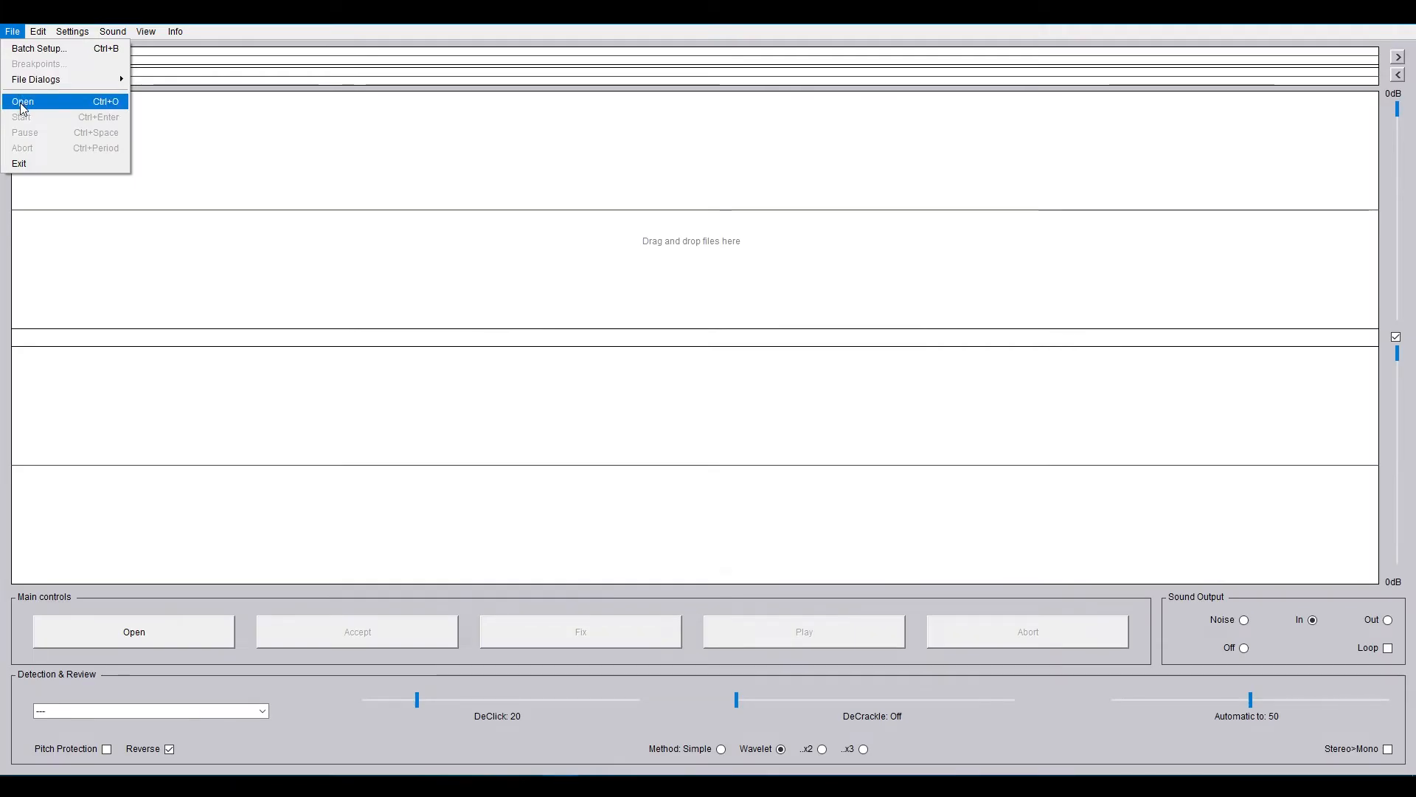
# Step: Bring up ClickRepair's sound file chooser and go up one level from the Gentle Giant folder
pyautogui.click(22, 108)
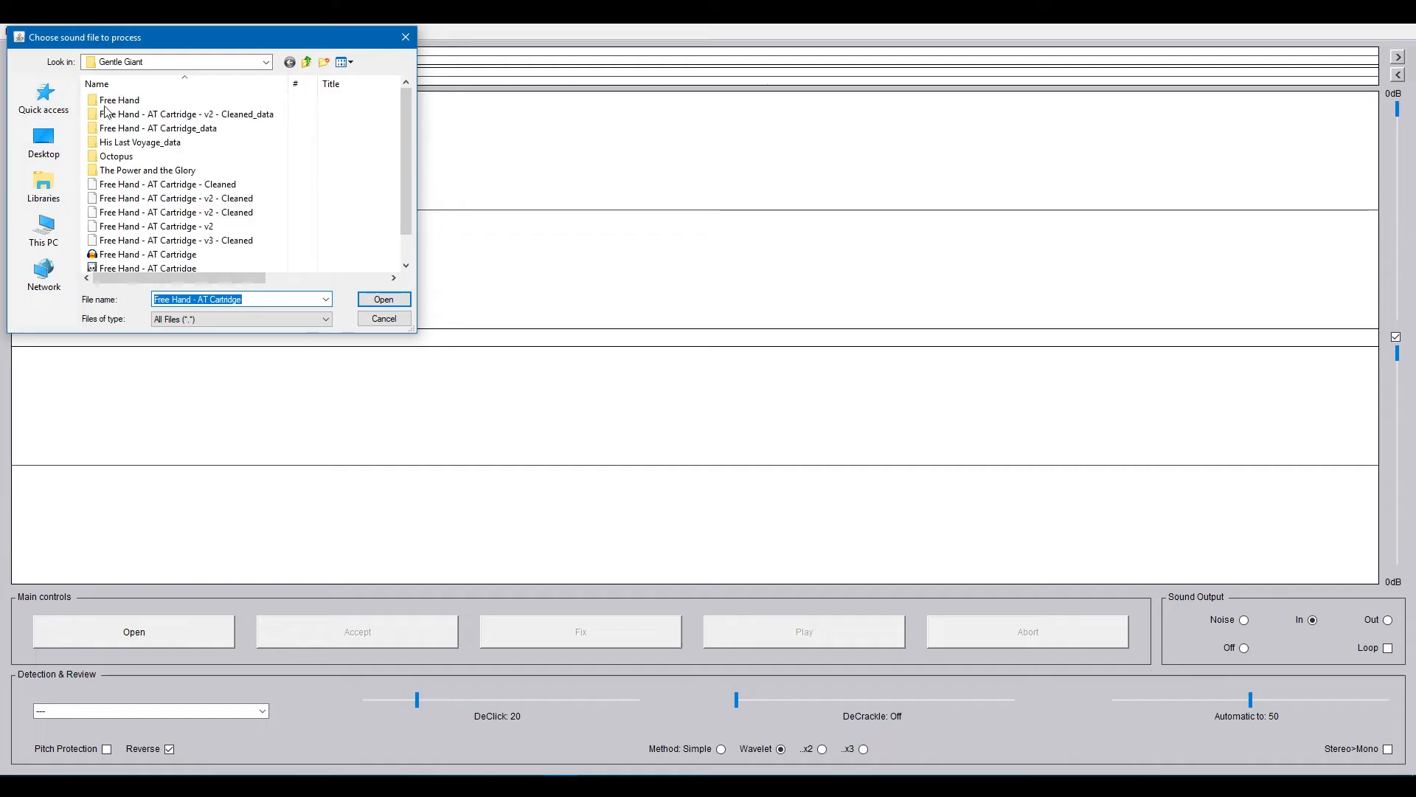
pyautogui.click(308, 63)
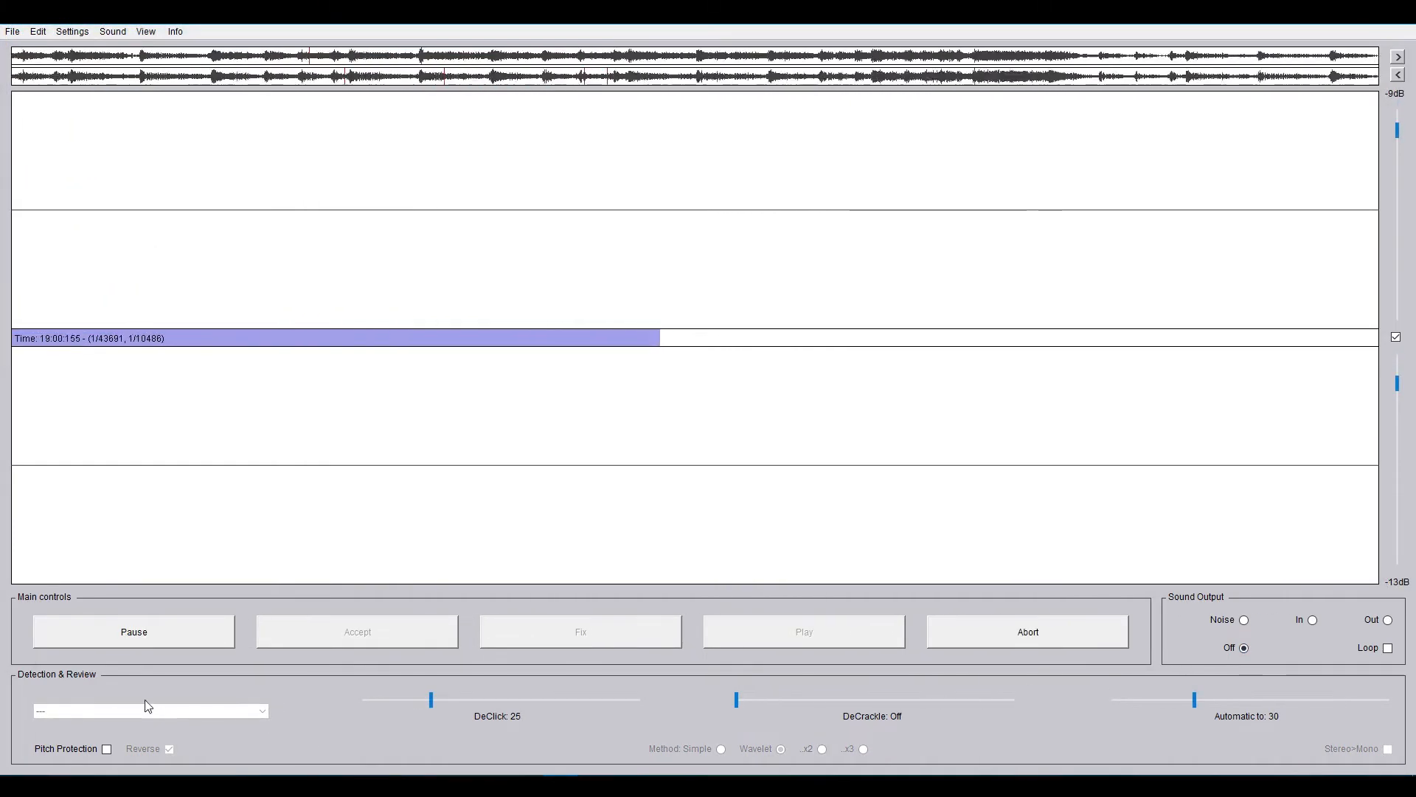
# Step: Pause the repair near 19:37 and resume it to continue through the recording
pyautogui.click(156, 632)
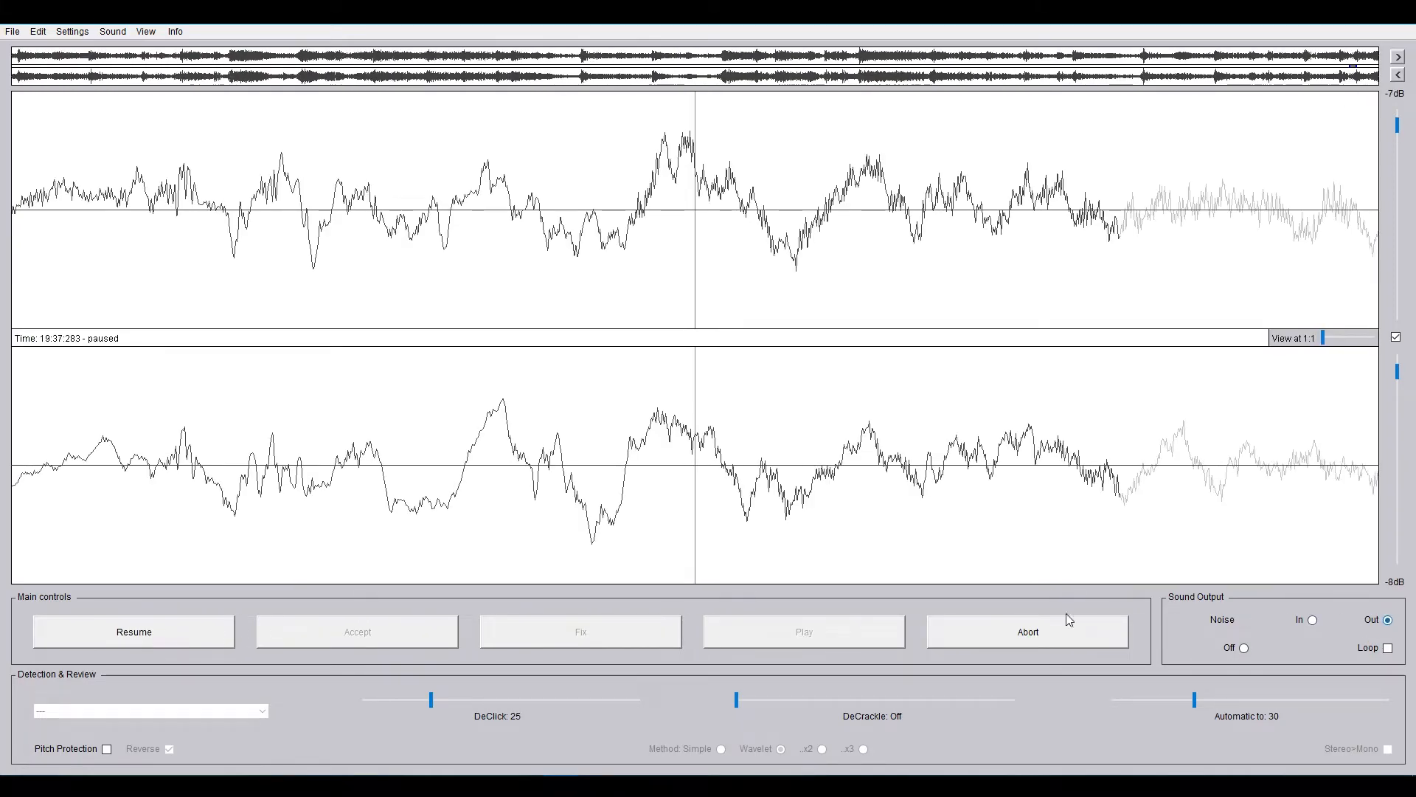
pyautogui.click(196, 635)
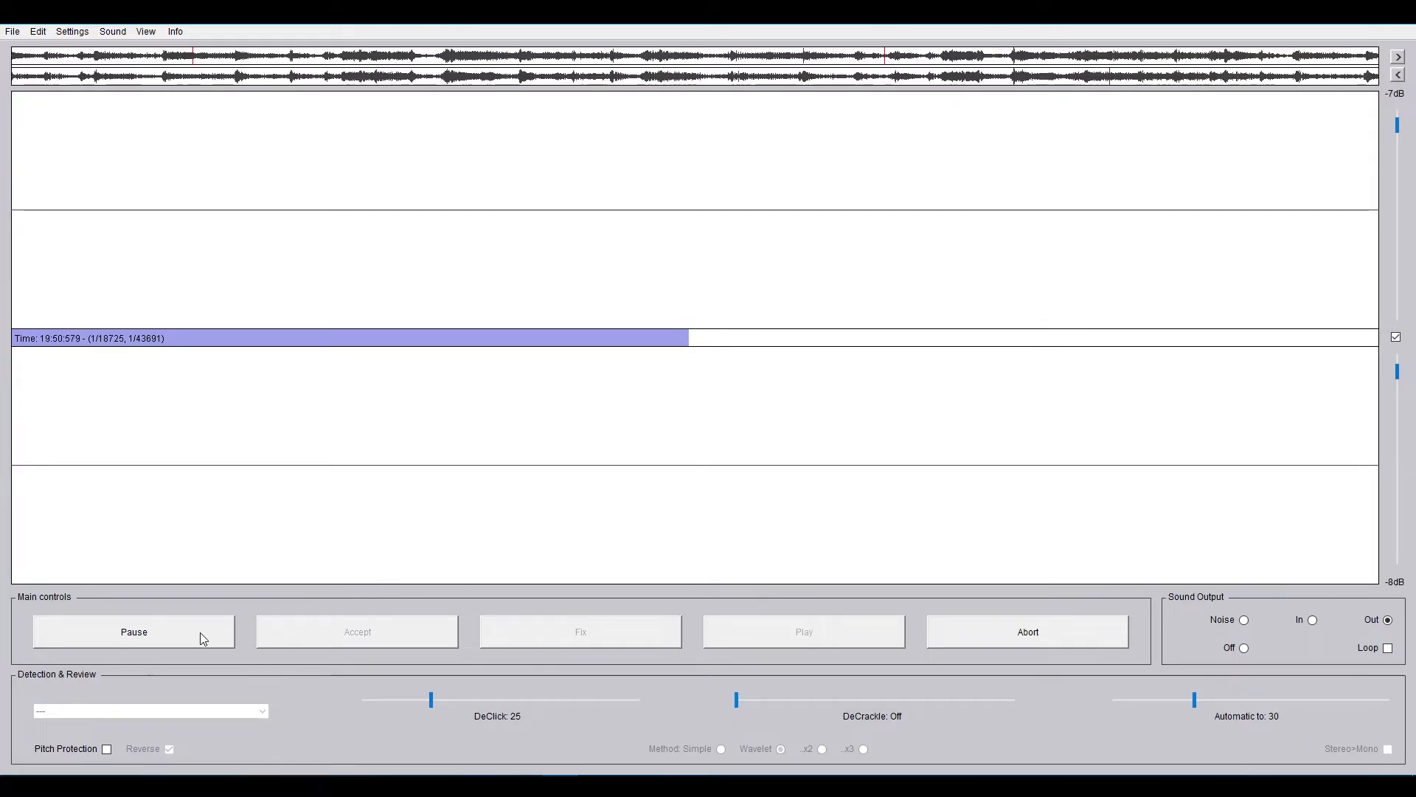
pyautogui.click(135, 619)
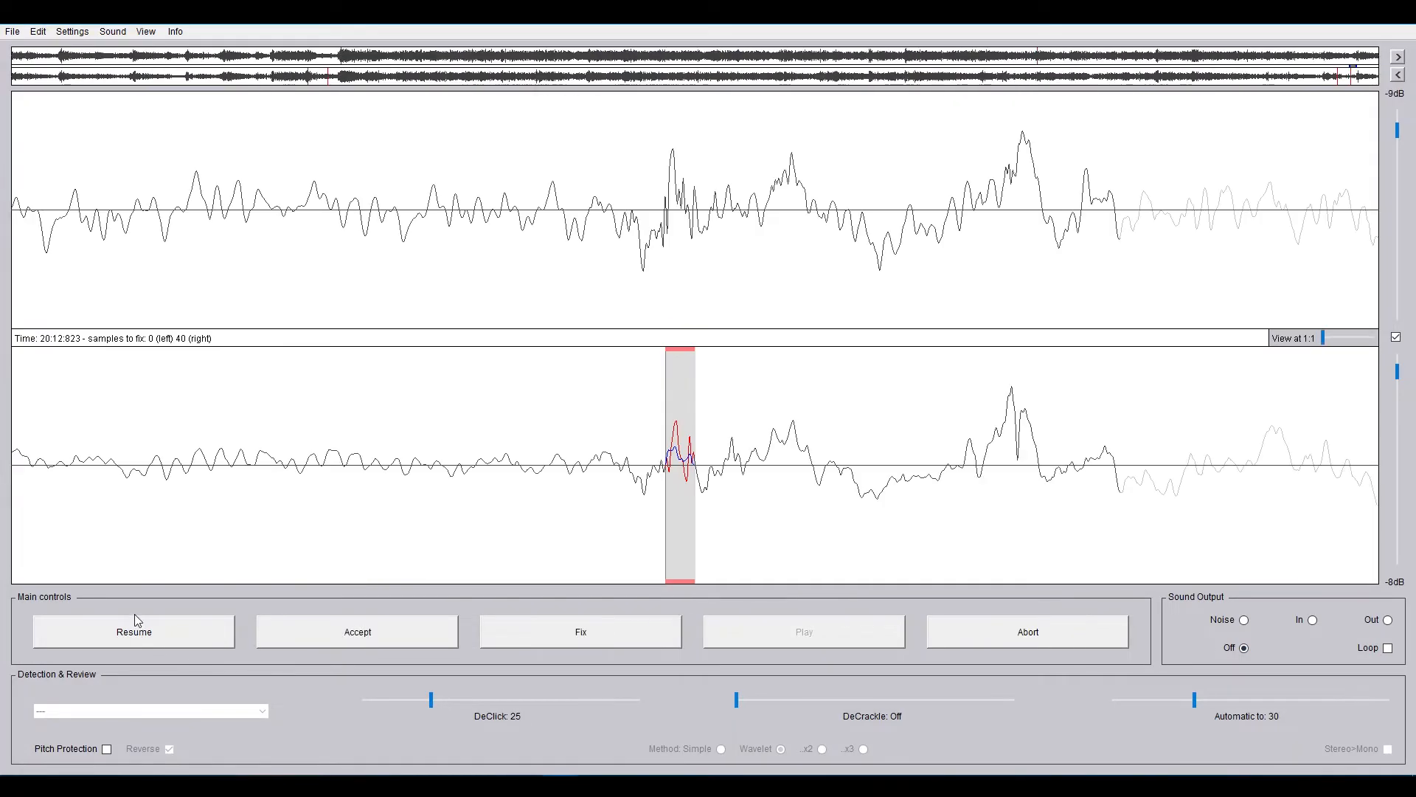
# Step: Fix and accept the right-channel click detected near 20:12, and switch the sound output off
pyautogui.click(534, 639)
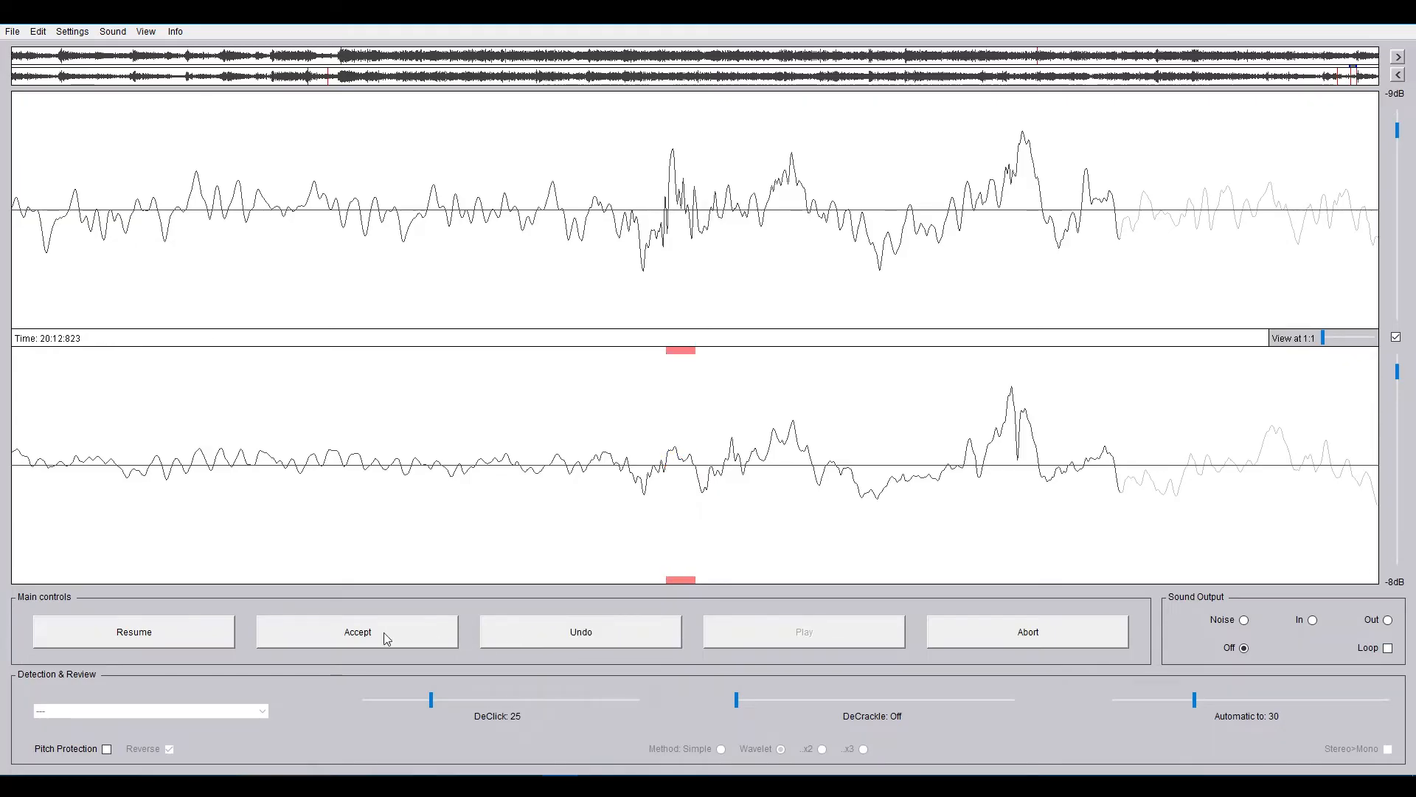
pyautogui.click(386, 632)
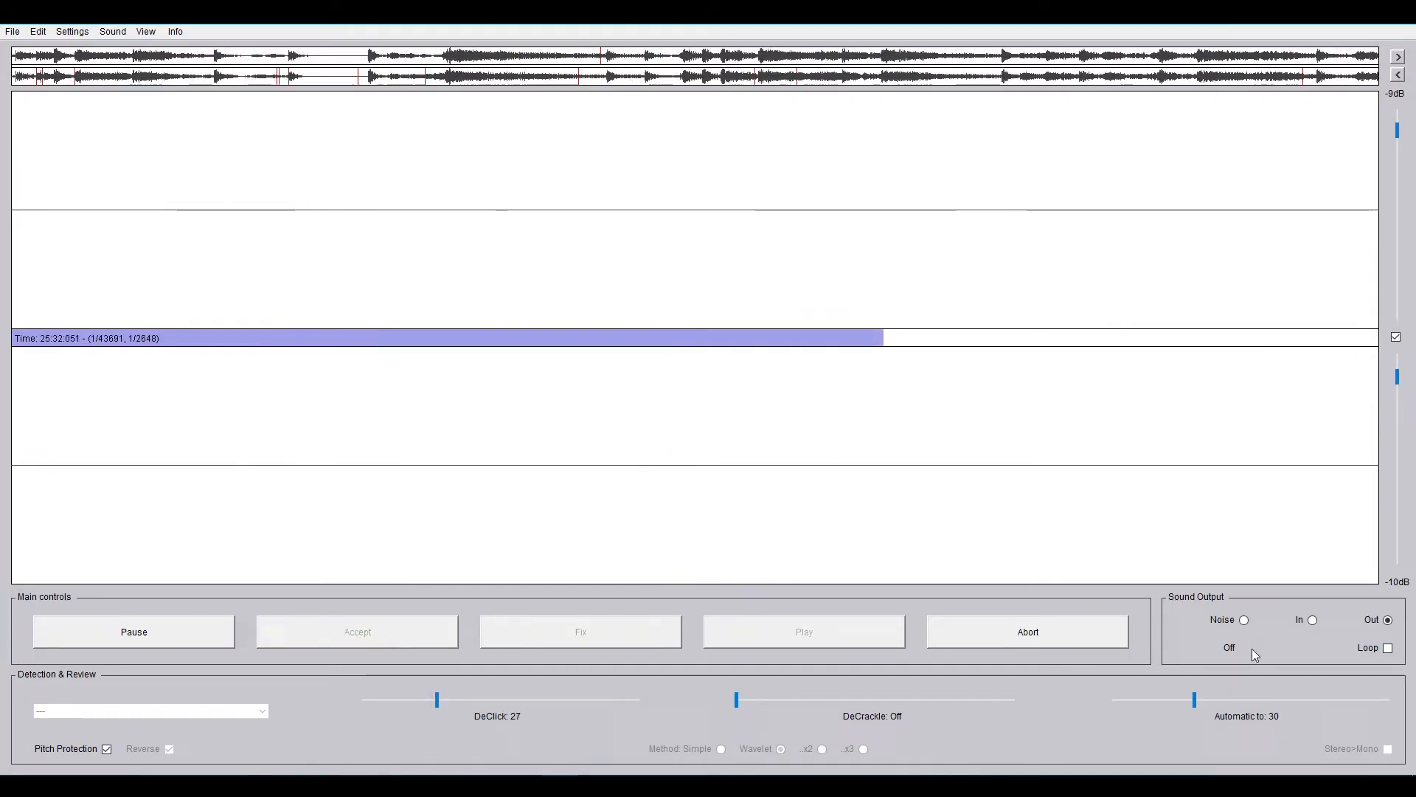
pyautogui.click(1245, 648)
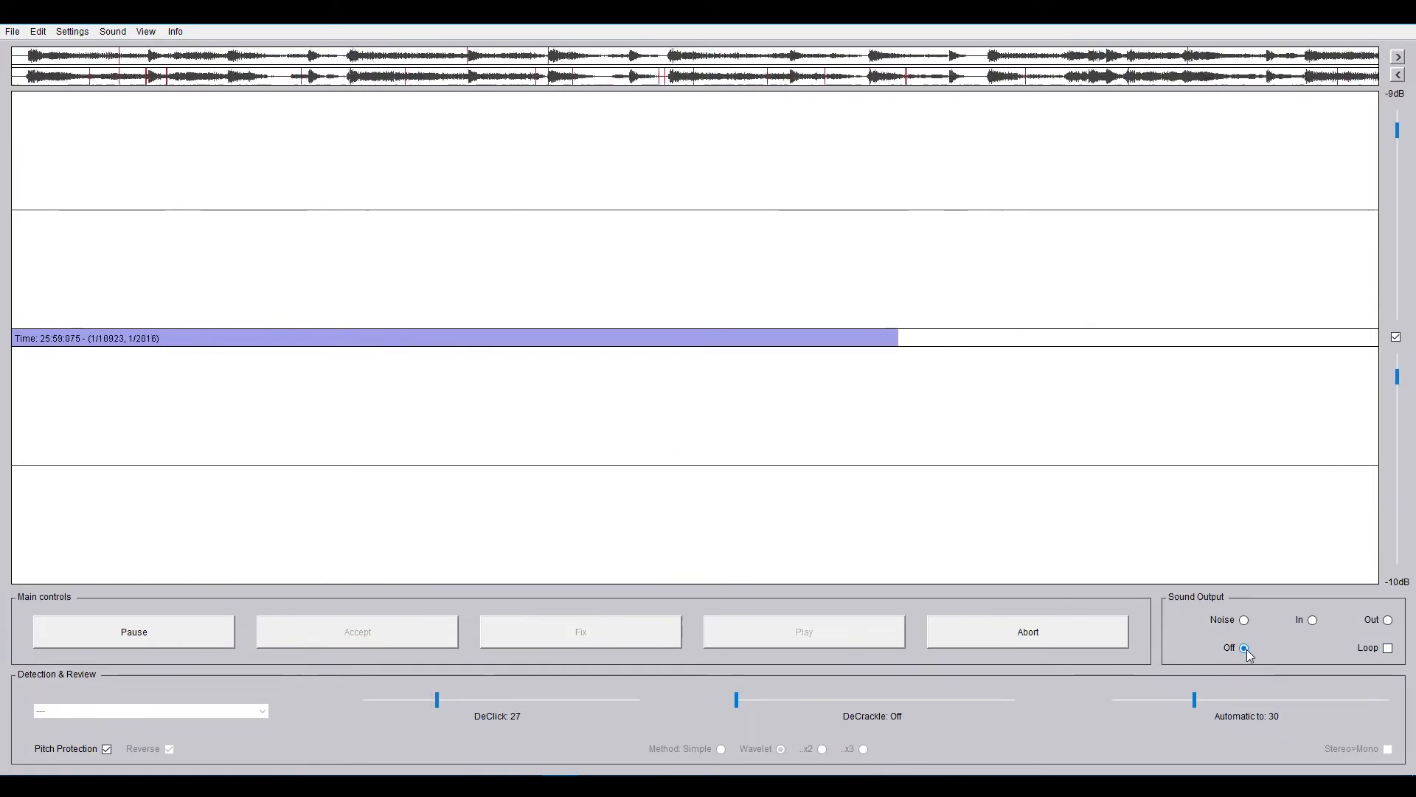
# Step: Fix and accept the clicks detected near 26:02, 26:20 and 27:11, setting the sound output to Out for the last one
pyautogui.click(503, 639)
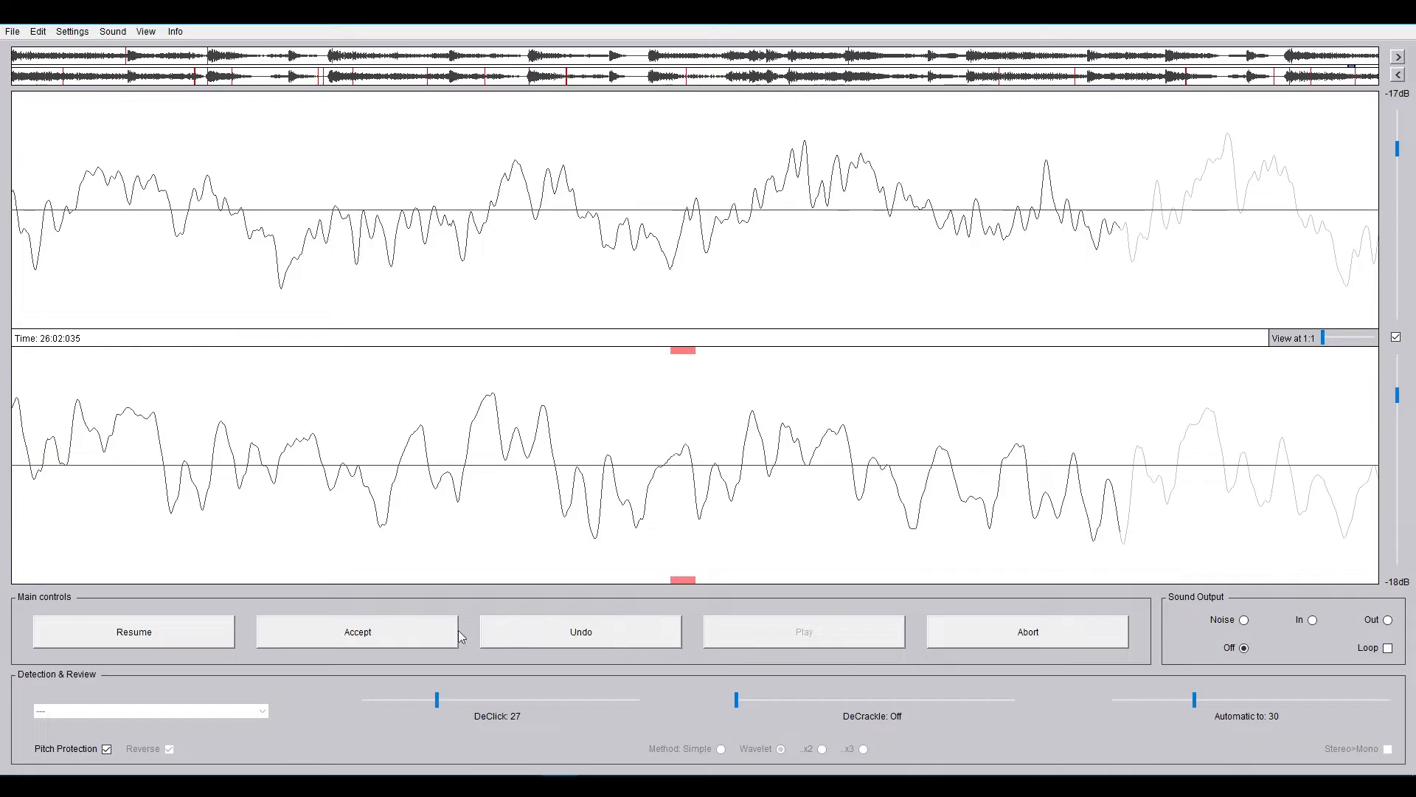
pyautogui.click(418, 634)
pyautogui.click(402, 639)
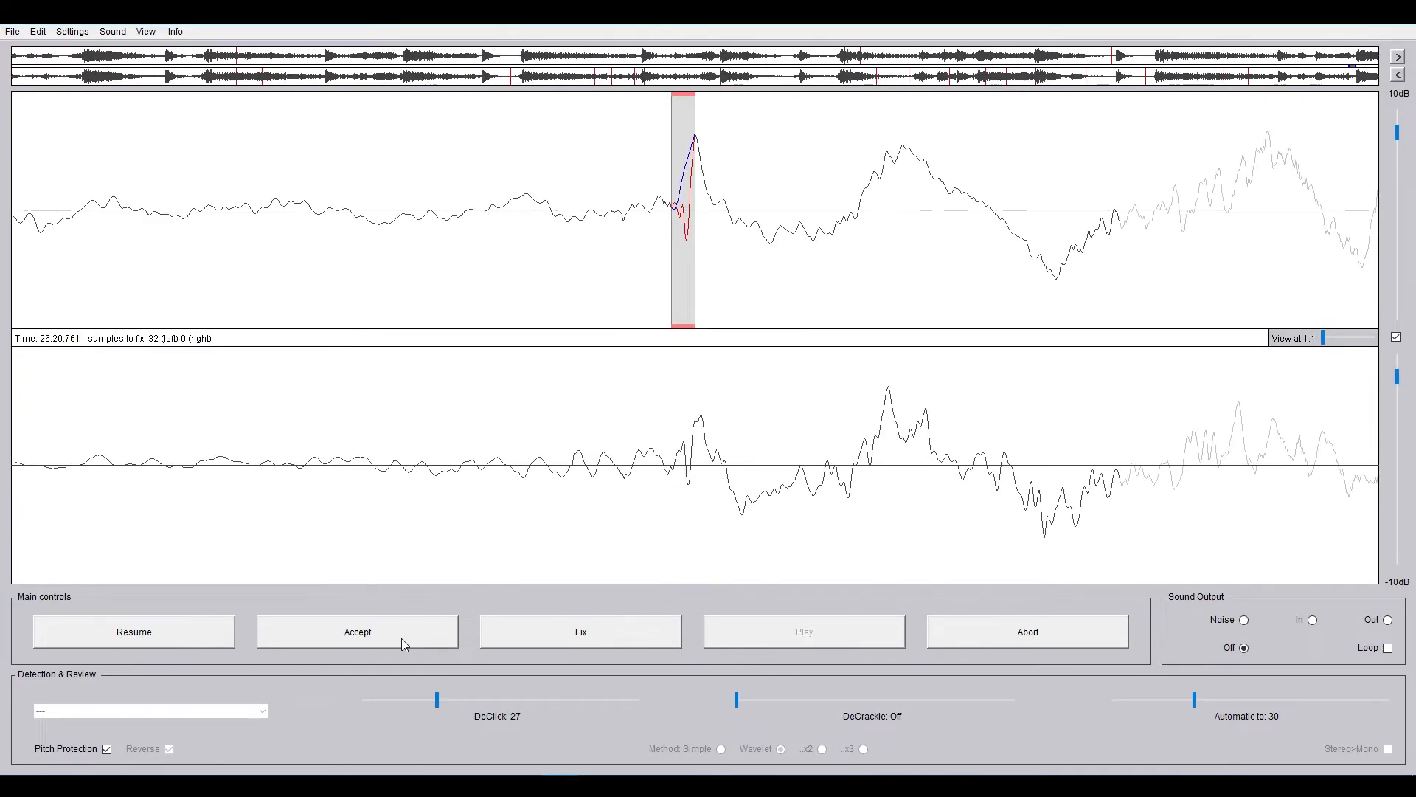
pyautogui.click(534, 642)
pyautogui.click(451, 641)
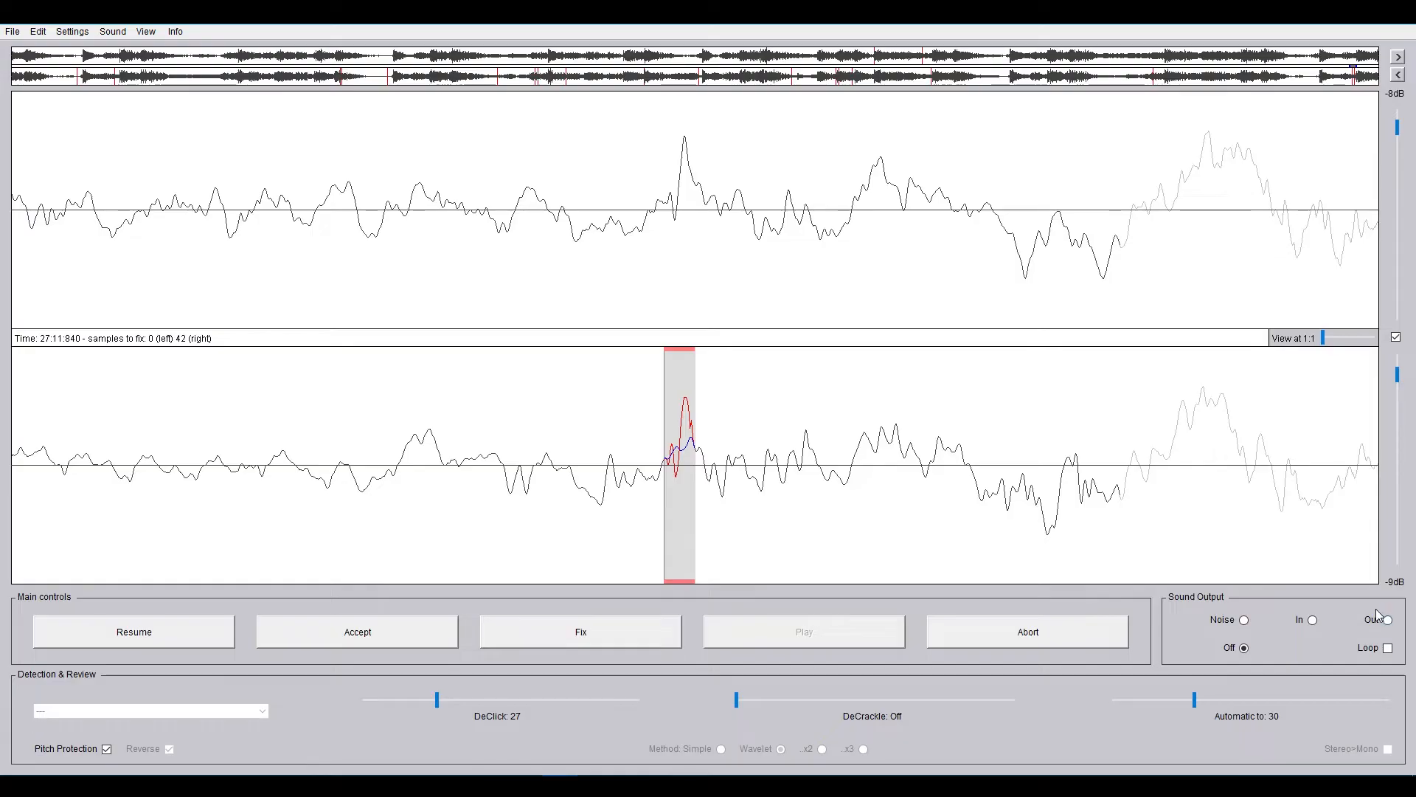
pyautogui.click(545, 640)
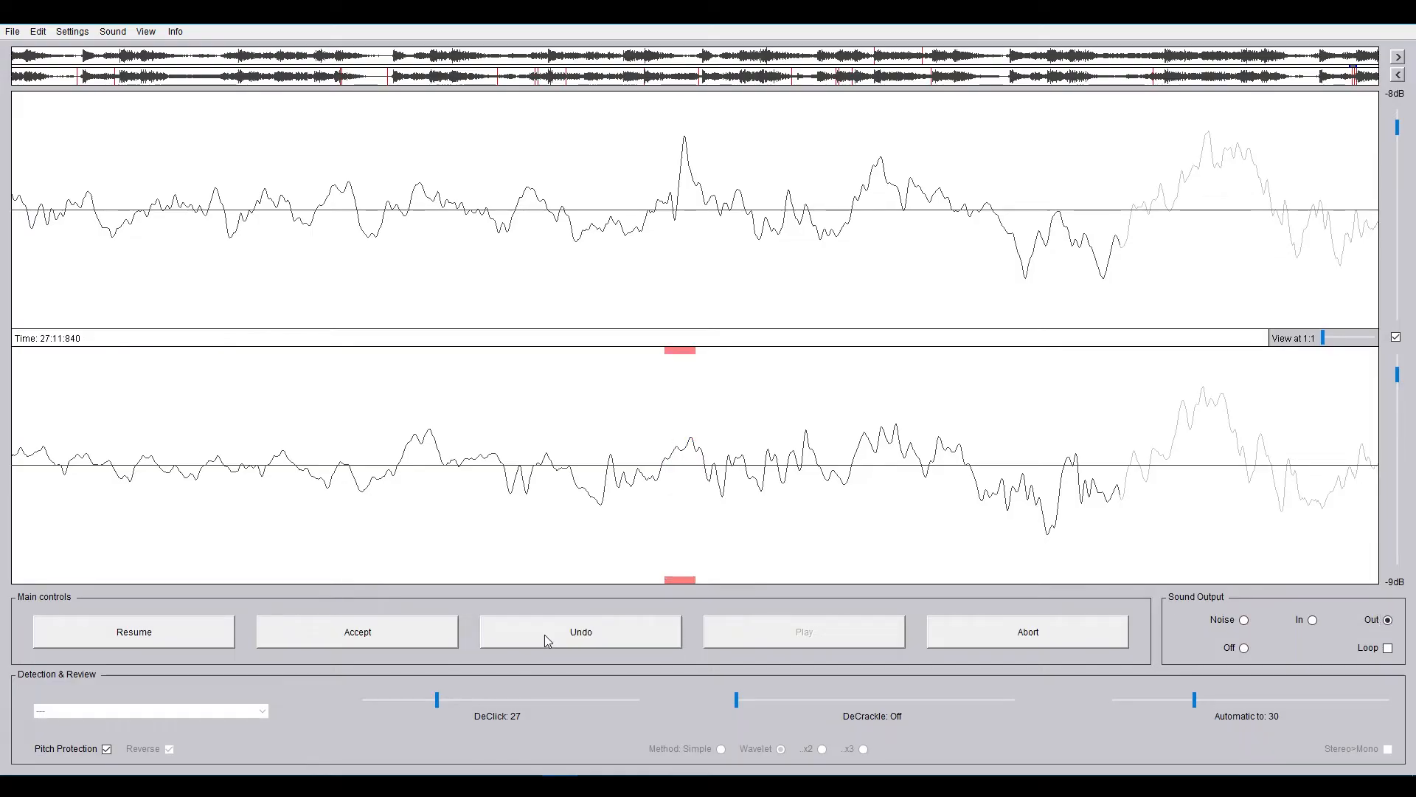
pyautogui.click(351, 639)
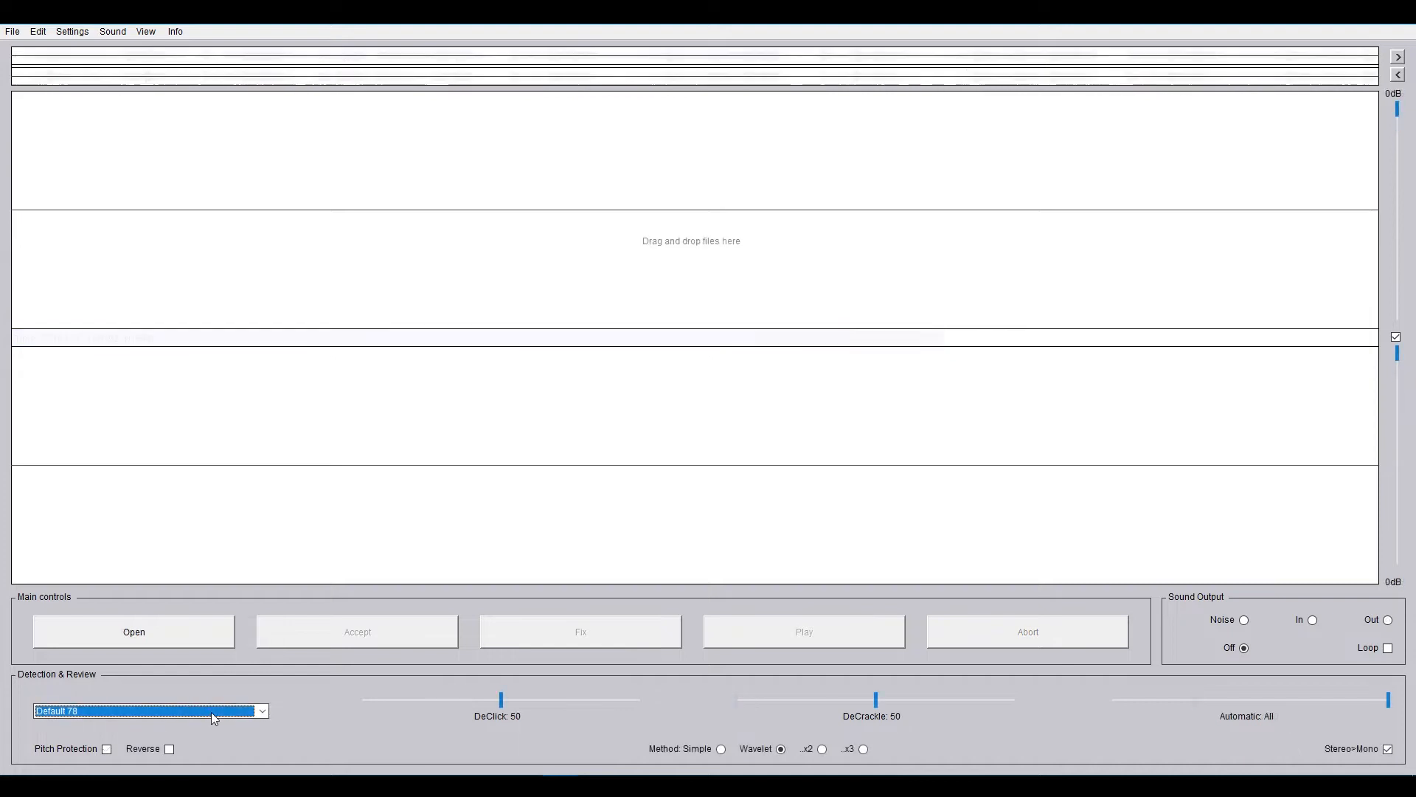
# Step: Apply the Default LP, Default Mono and Default 78 detection presets in turn
pyautogui.click(214, 712)
pyautogui.scroll(1, 184, 652)
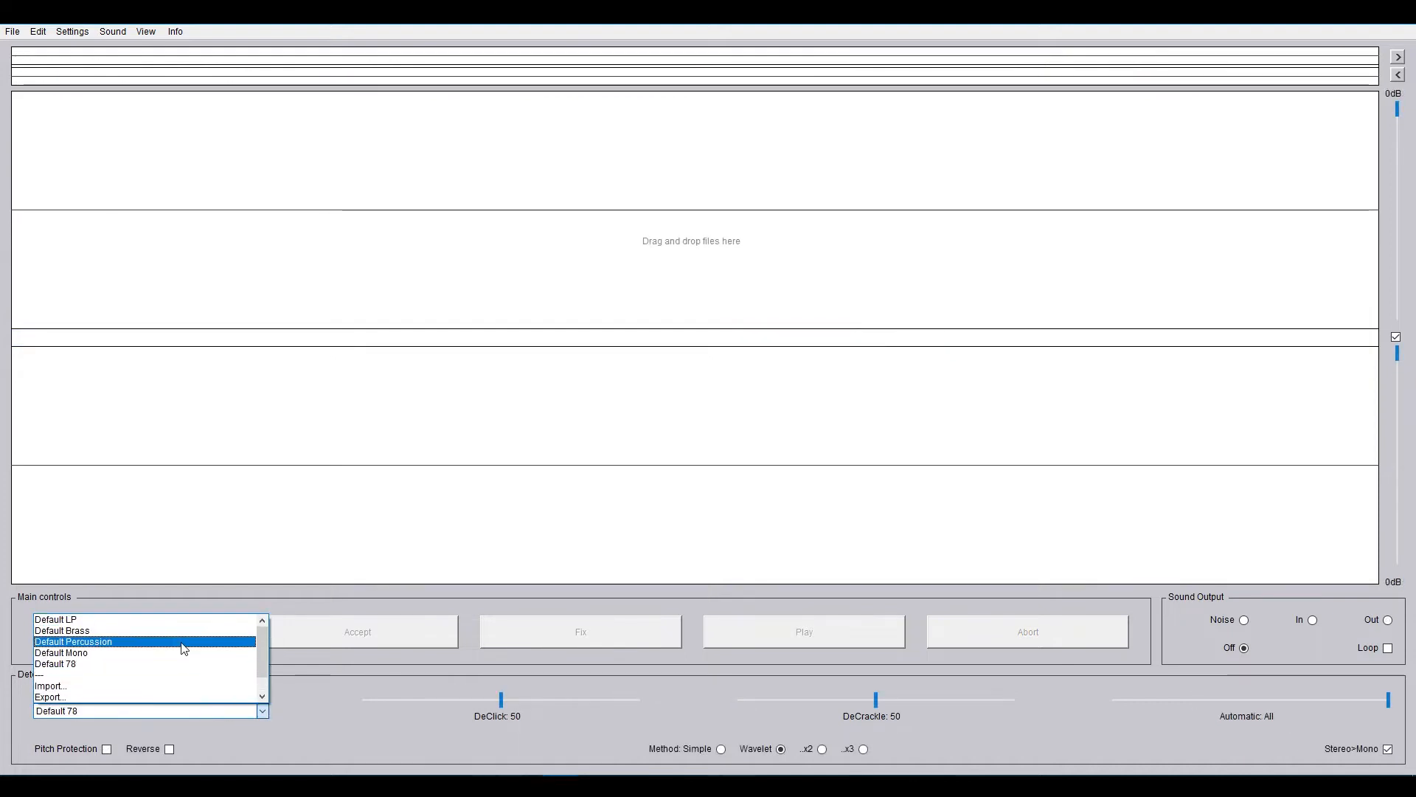
pyautogui.click(139, 621)
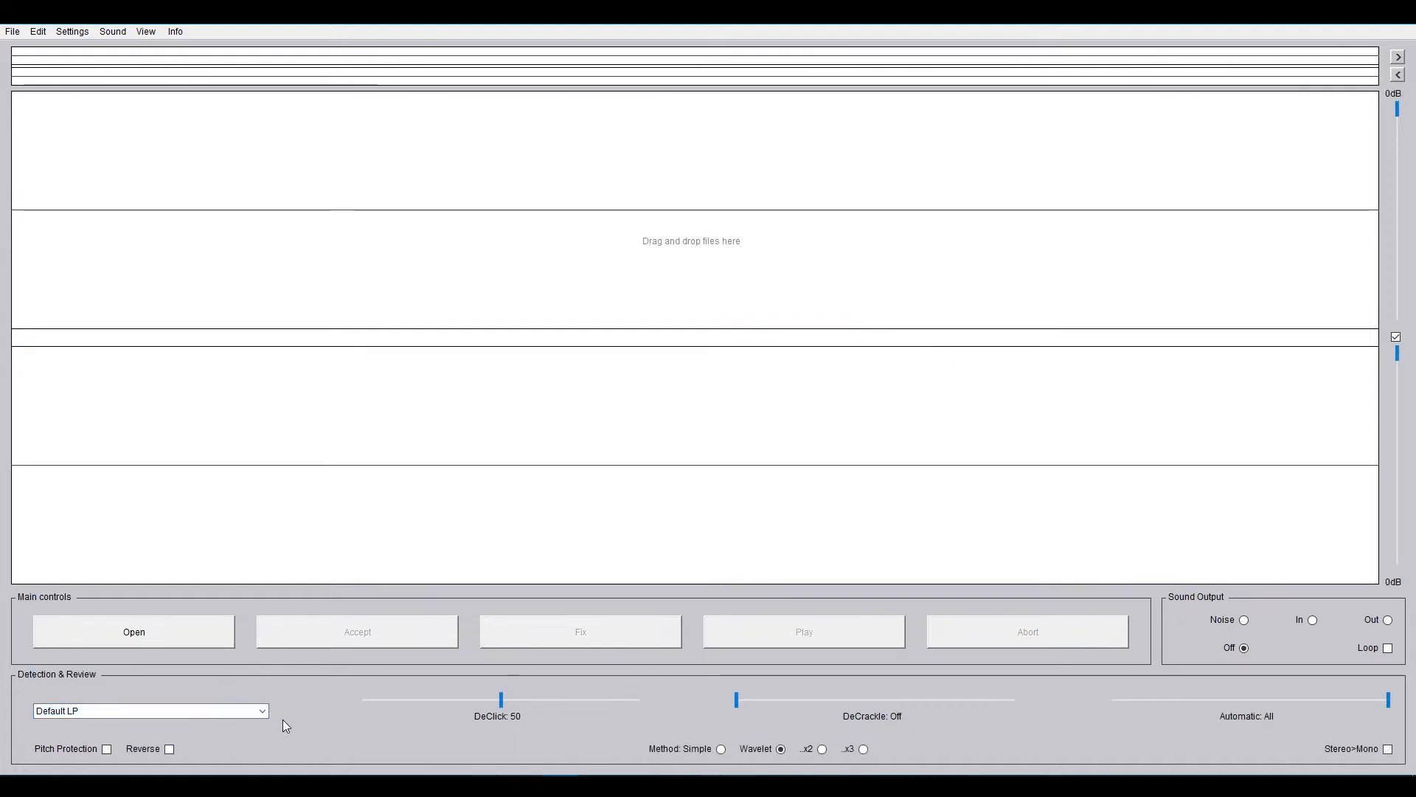
pyautogui.click(221, 711)
pyautogui.click(139, 643)
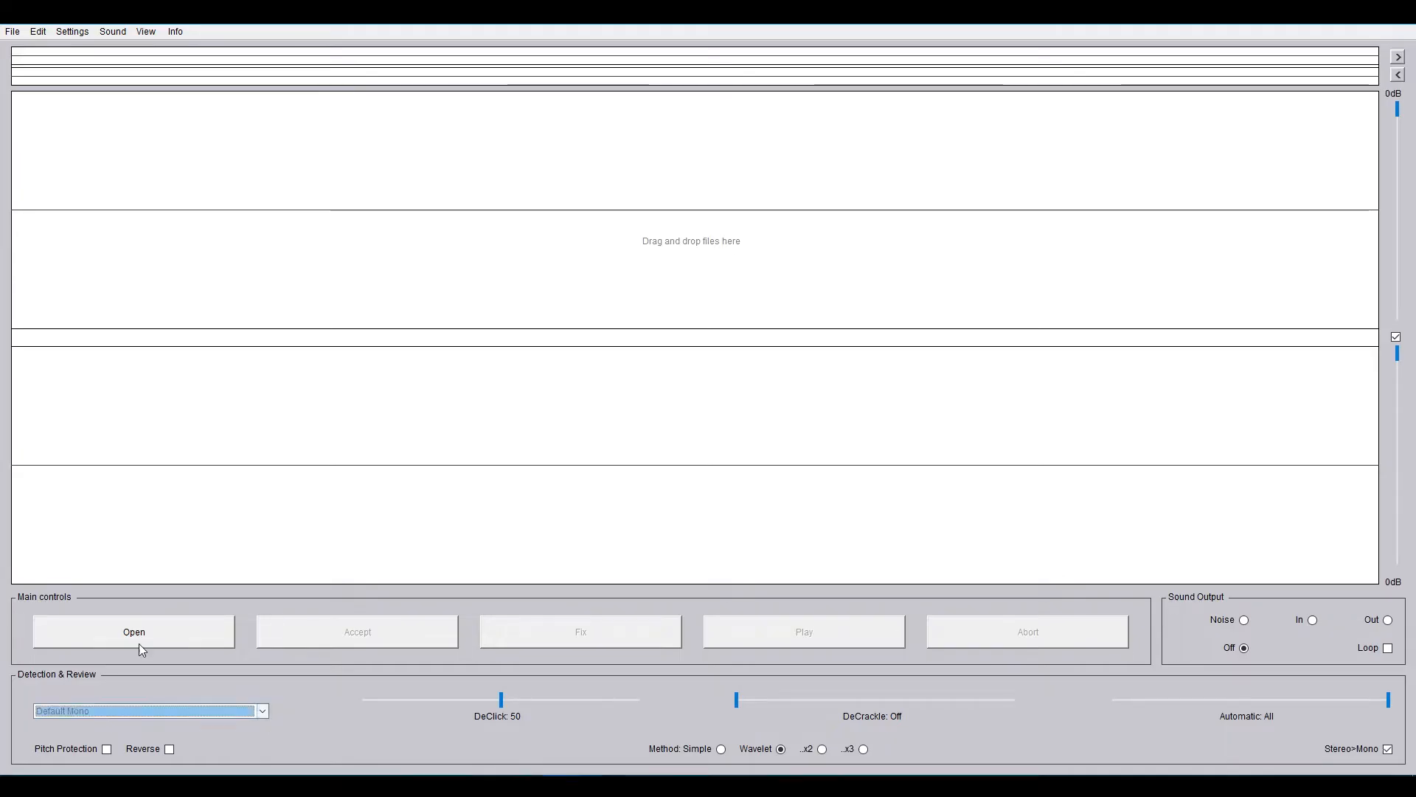
pyautogui.click(259, 711)
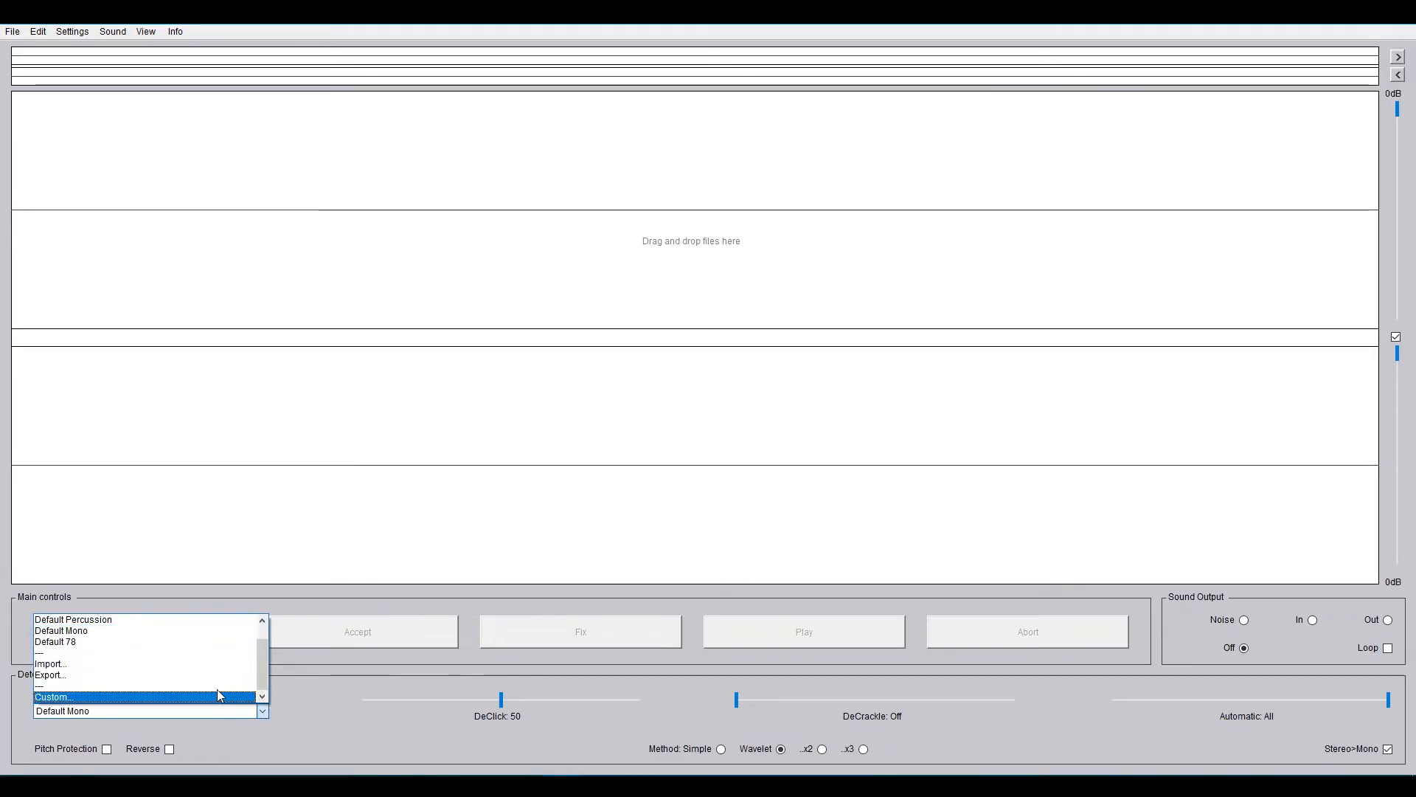
pyautogui.click(147, 641)
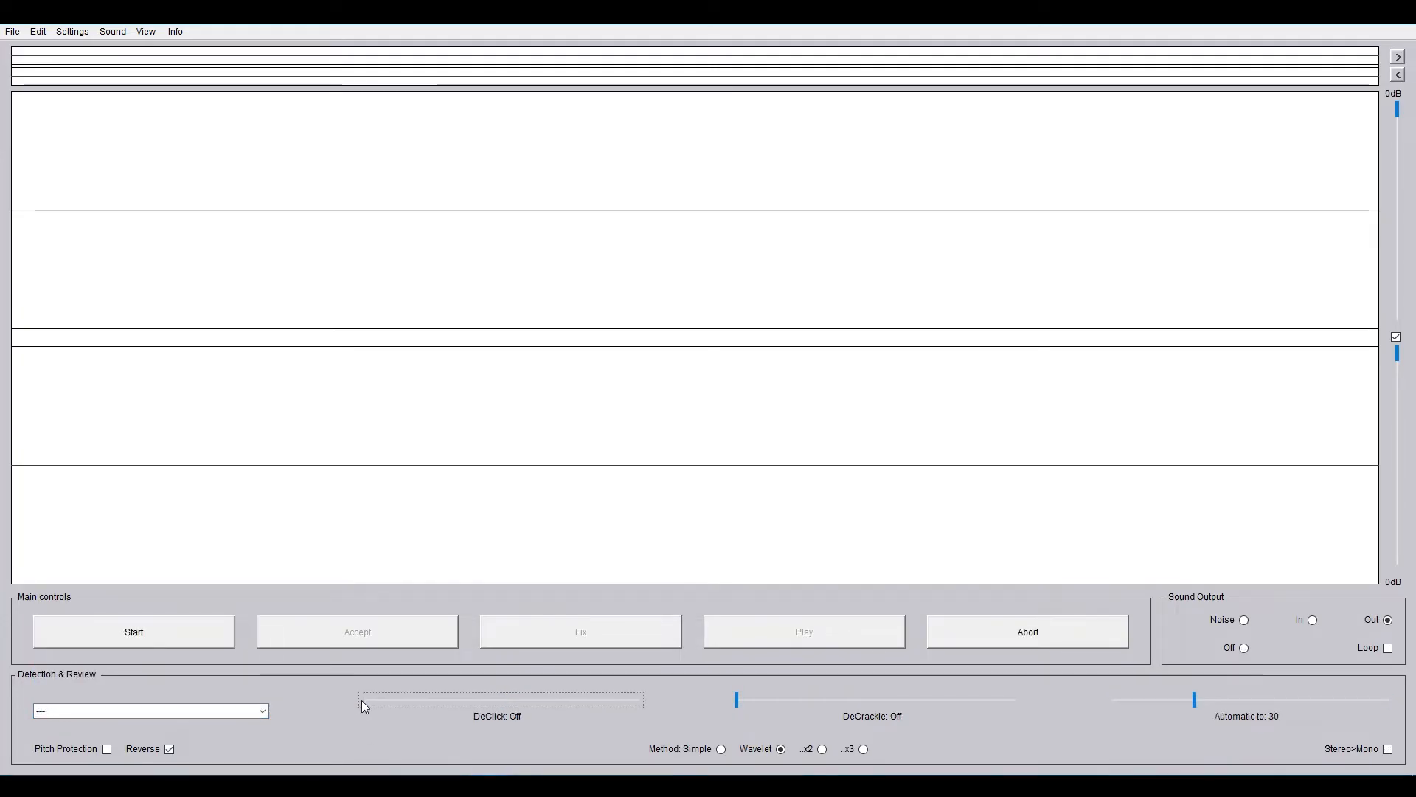
# Step: Run the repair with DeClick set to 5, and abandon the job near 0:21 to start it again
pyautogui.moveTo(361, 700); pyautogui.dragTo(377, 705)
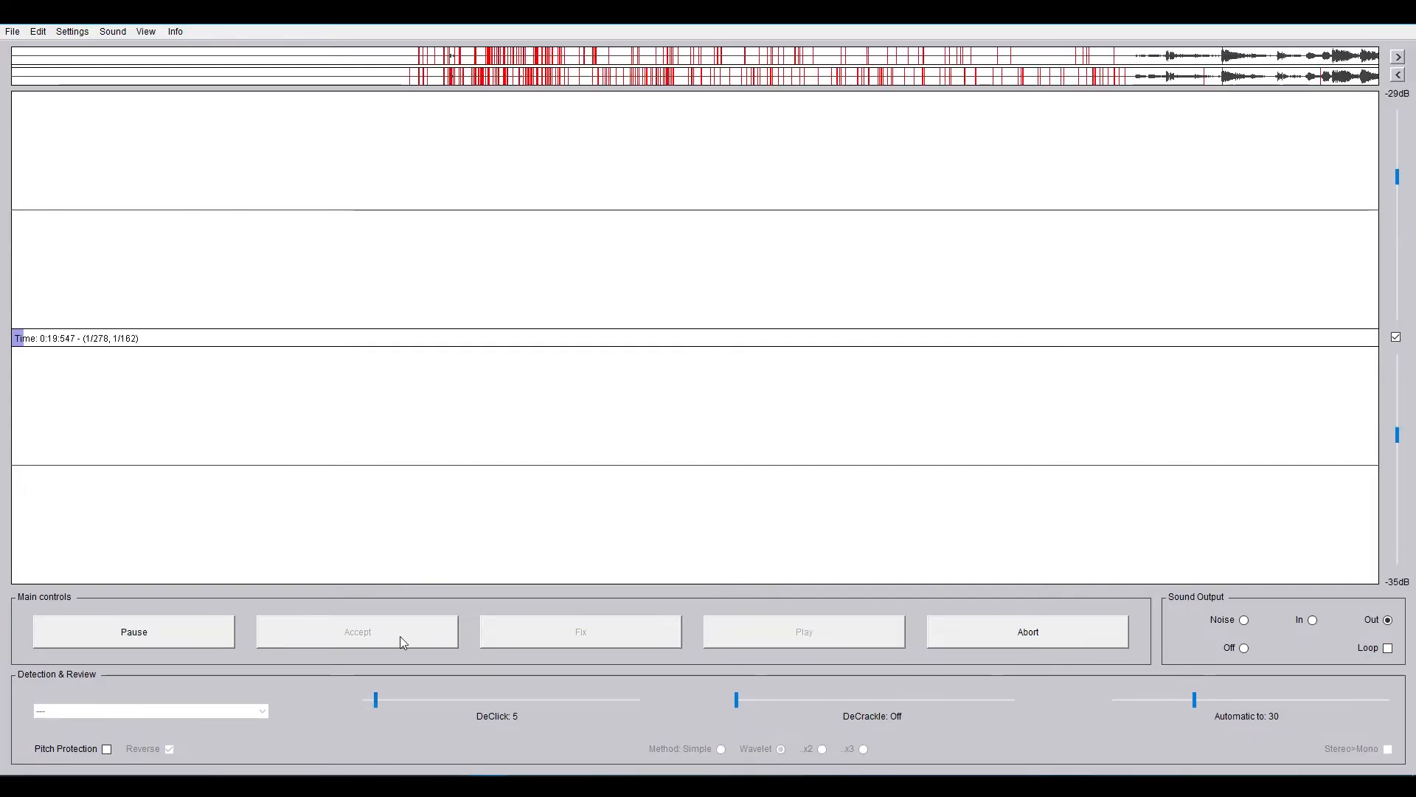
pyautogui.click(958, 630)
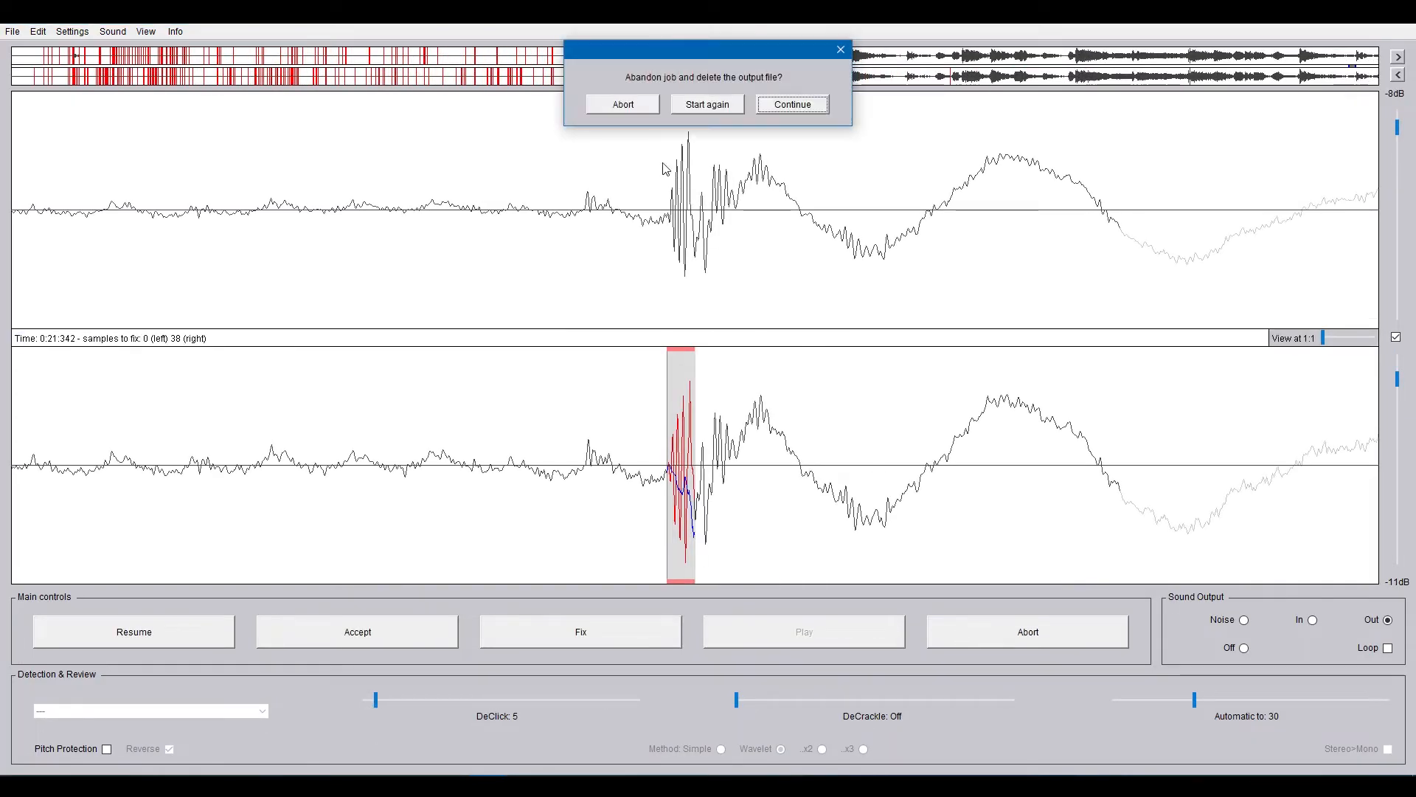
pyautogui.click(689, 109)
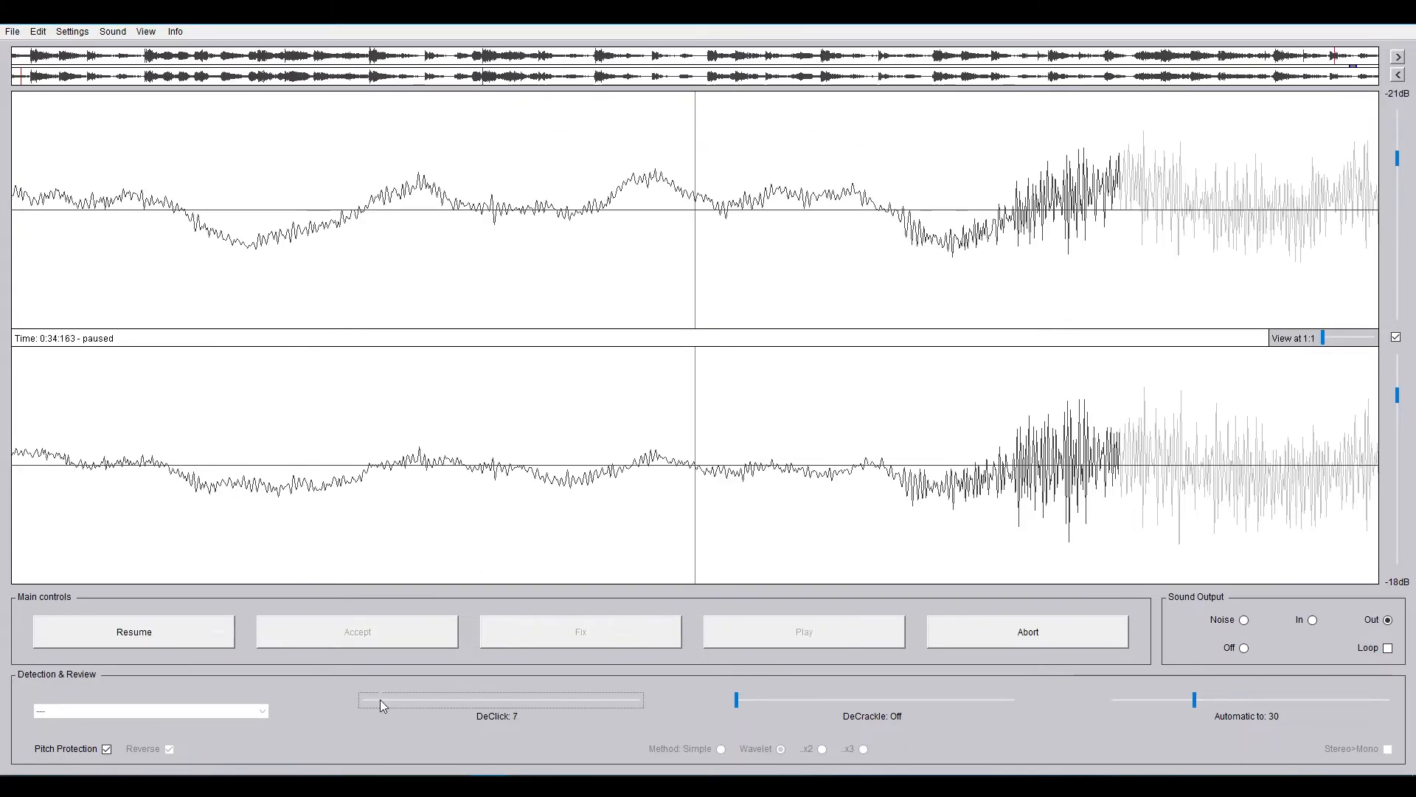
# Step: Raise the DeClick level in the paused repairs near 0:34 and 0:24, setting the latter to 41, and resume
pyautogui.moveTo(385, 699); pyautogui.dragTo(388, 699)
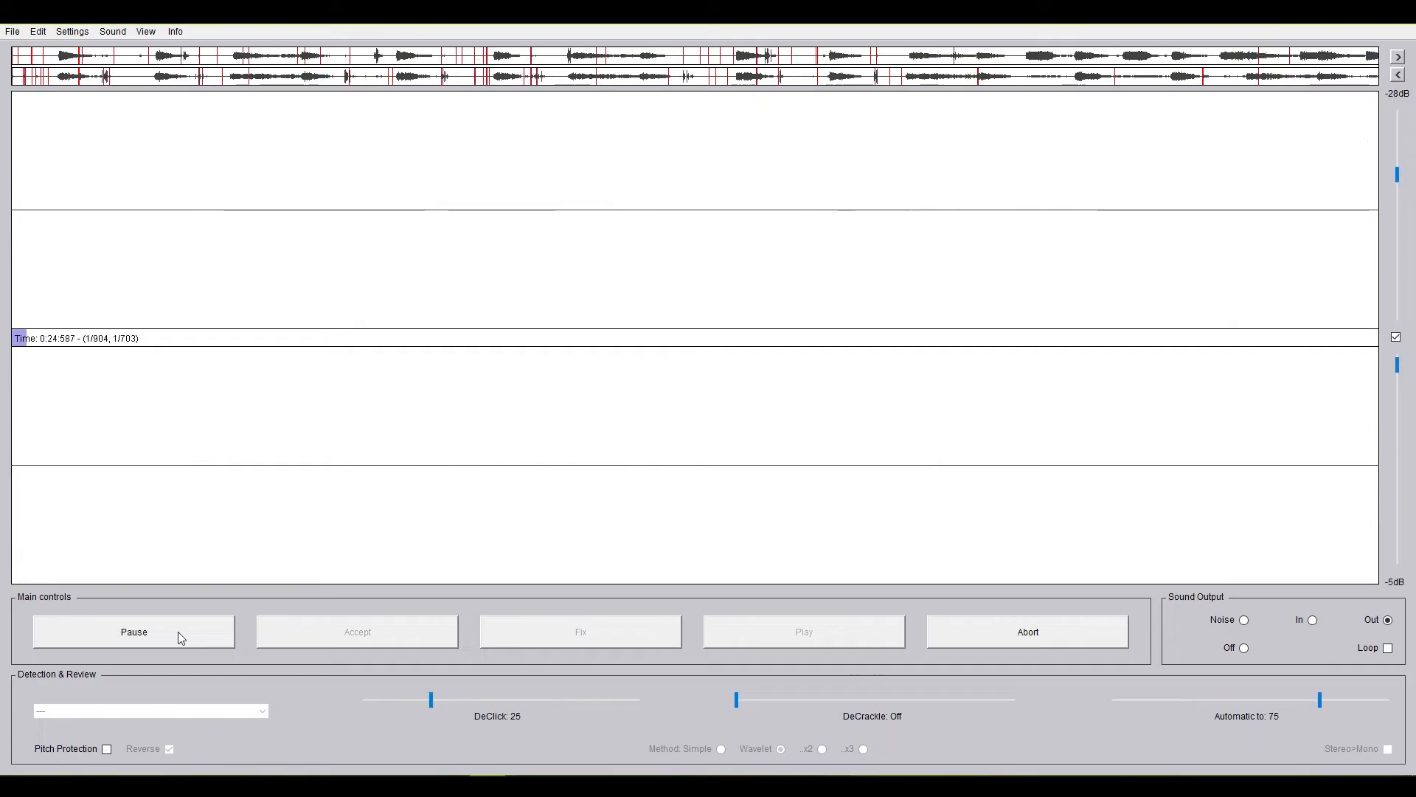
pyautogui.moveTo(432, 700); pyautogui.dragTo(476, 697)
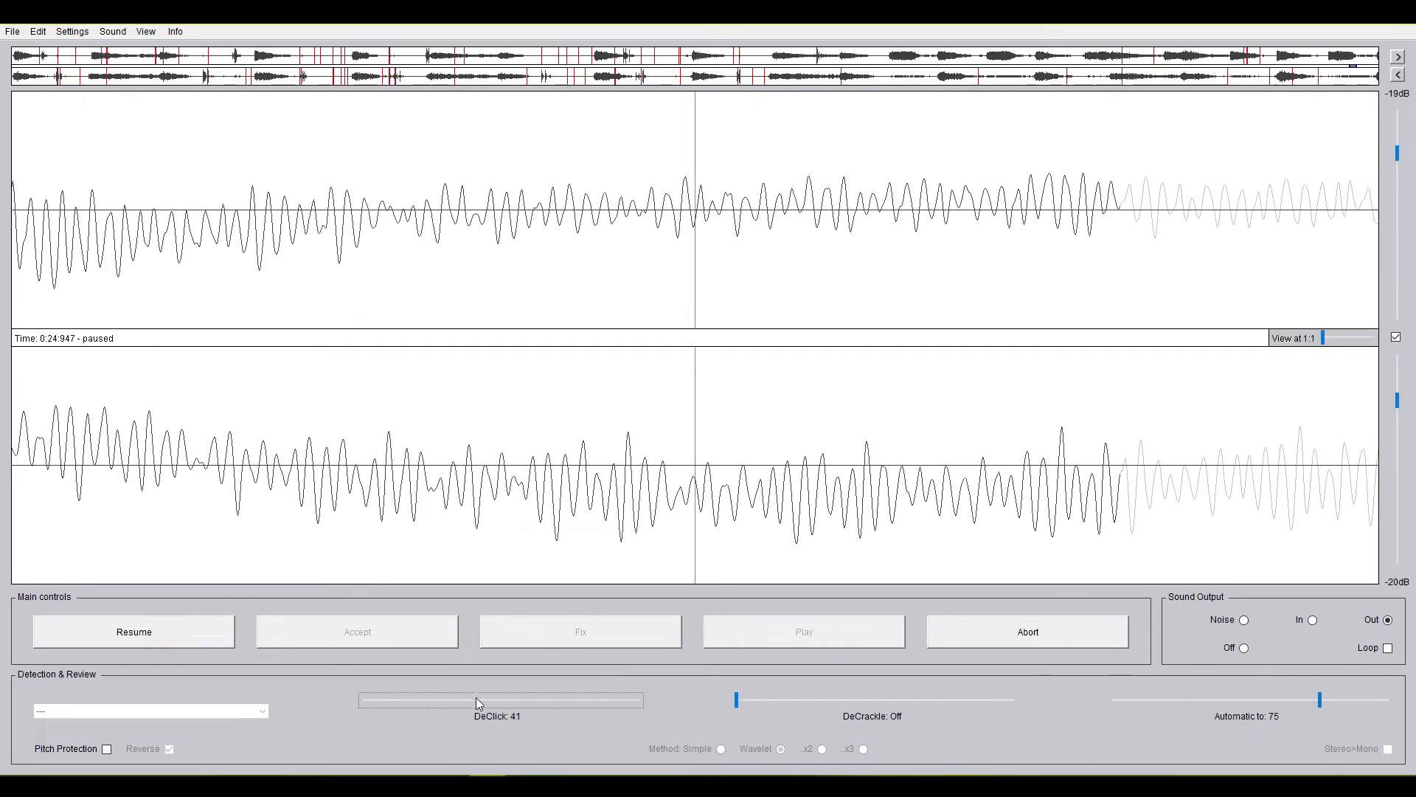
pyautogui.click(130, 636)
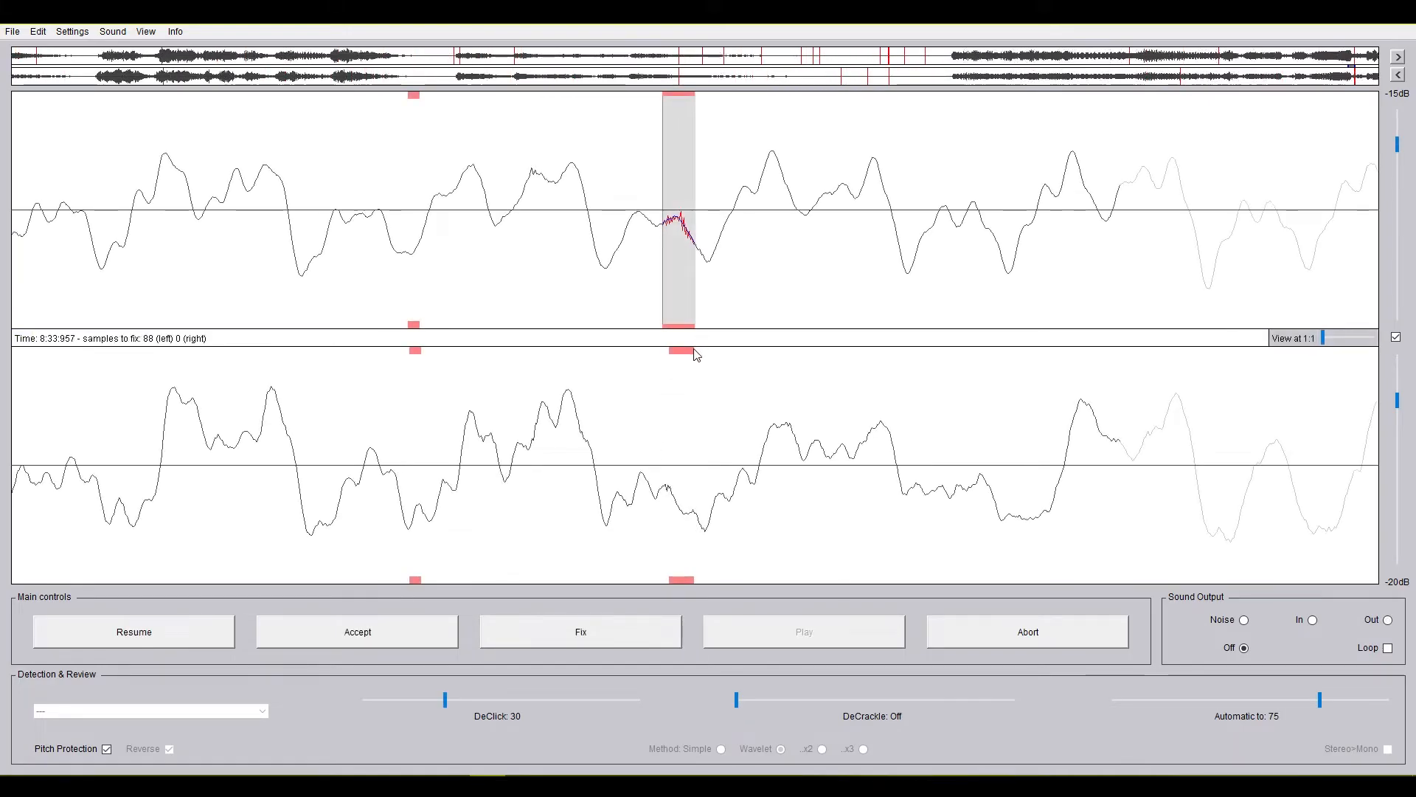
# Step: Widen the repair region of the left-channel click near 8:33 to 142 samples
pyautogui.moveTo(698, 351)
pyautogui.mouseDown()
pyautogui.moveTo(737, 351)
pyautogui.moveTo(714, 351)
pyautogui.mouseUp()
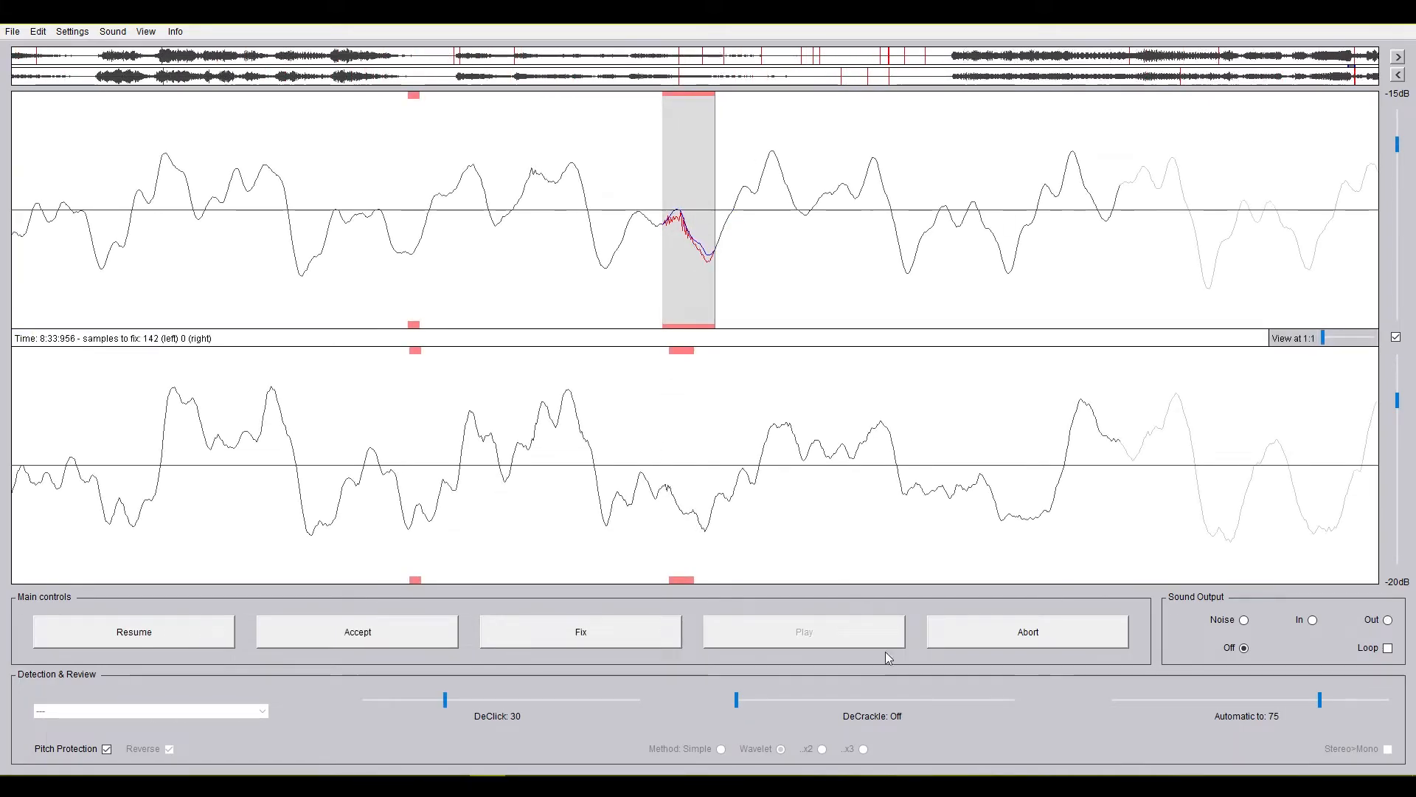
pyautogui.click(980, 644)
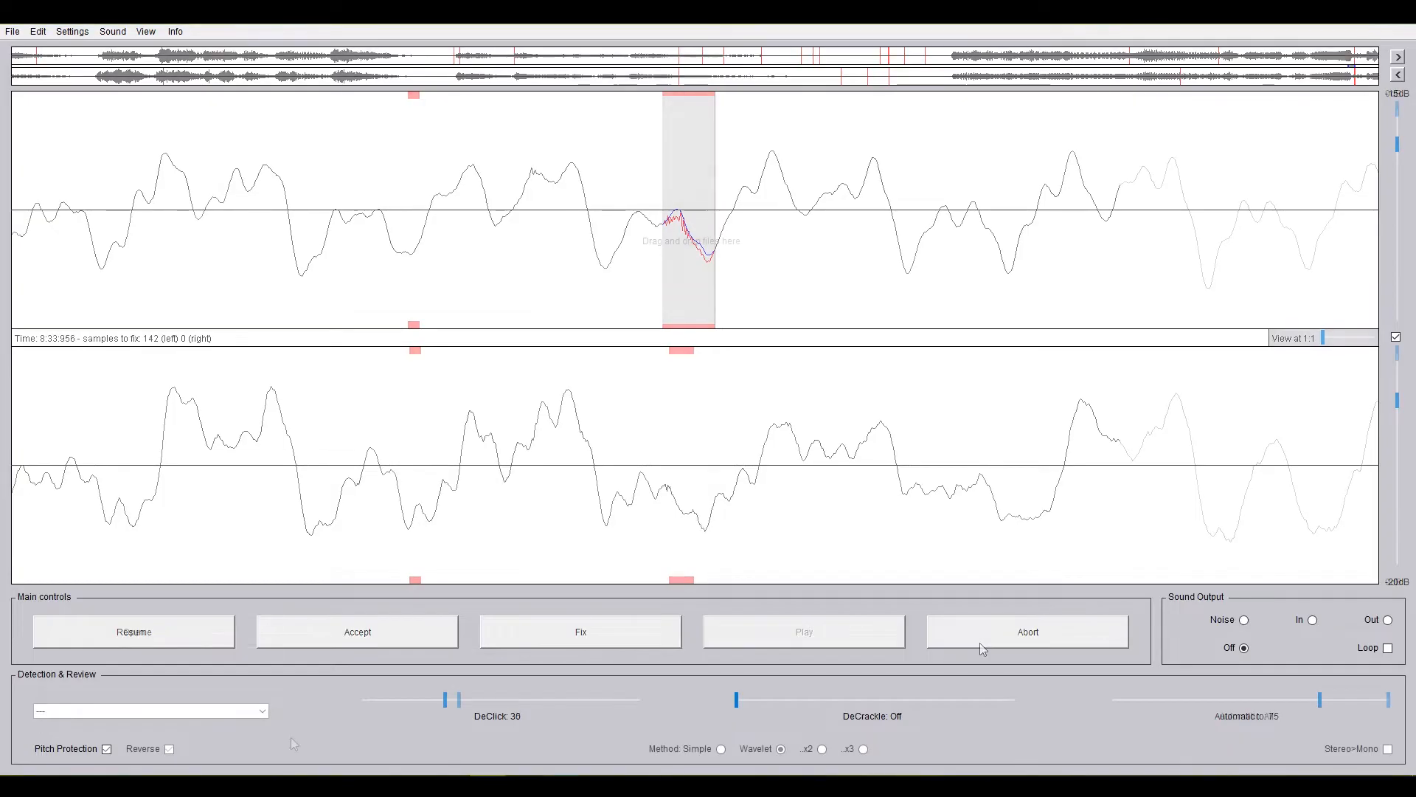
# Step: Turn Reverse on and Pitch Protection off, and set the sound output to In
pyautogui.click(160, 749)
pyautogui.click(107, 749)
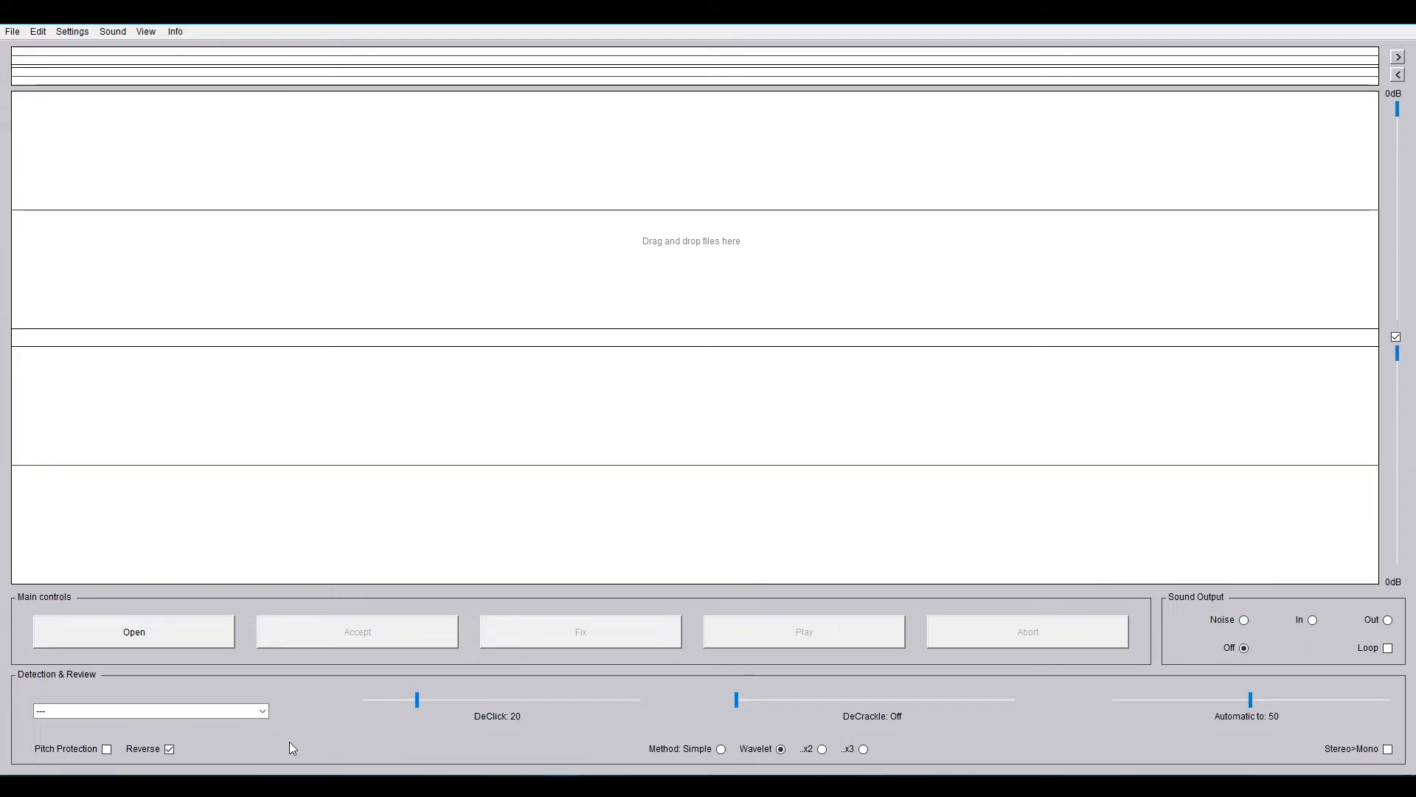
pyautogui.click(1313, 621)
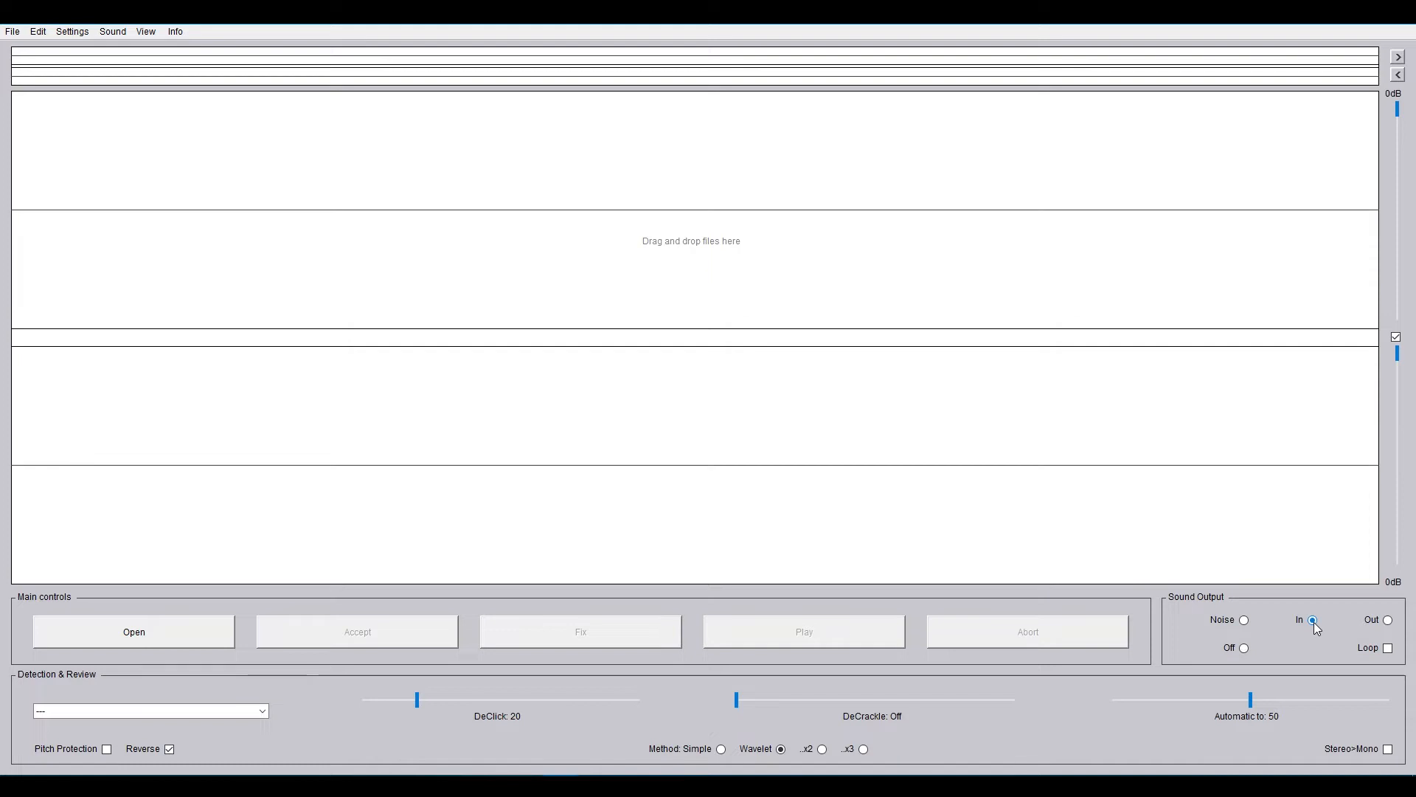
# Step: Fix and accept the click detected near 34:08
pyautogui.click(185, 634)
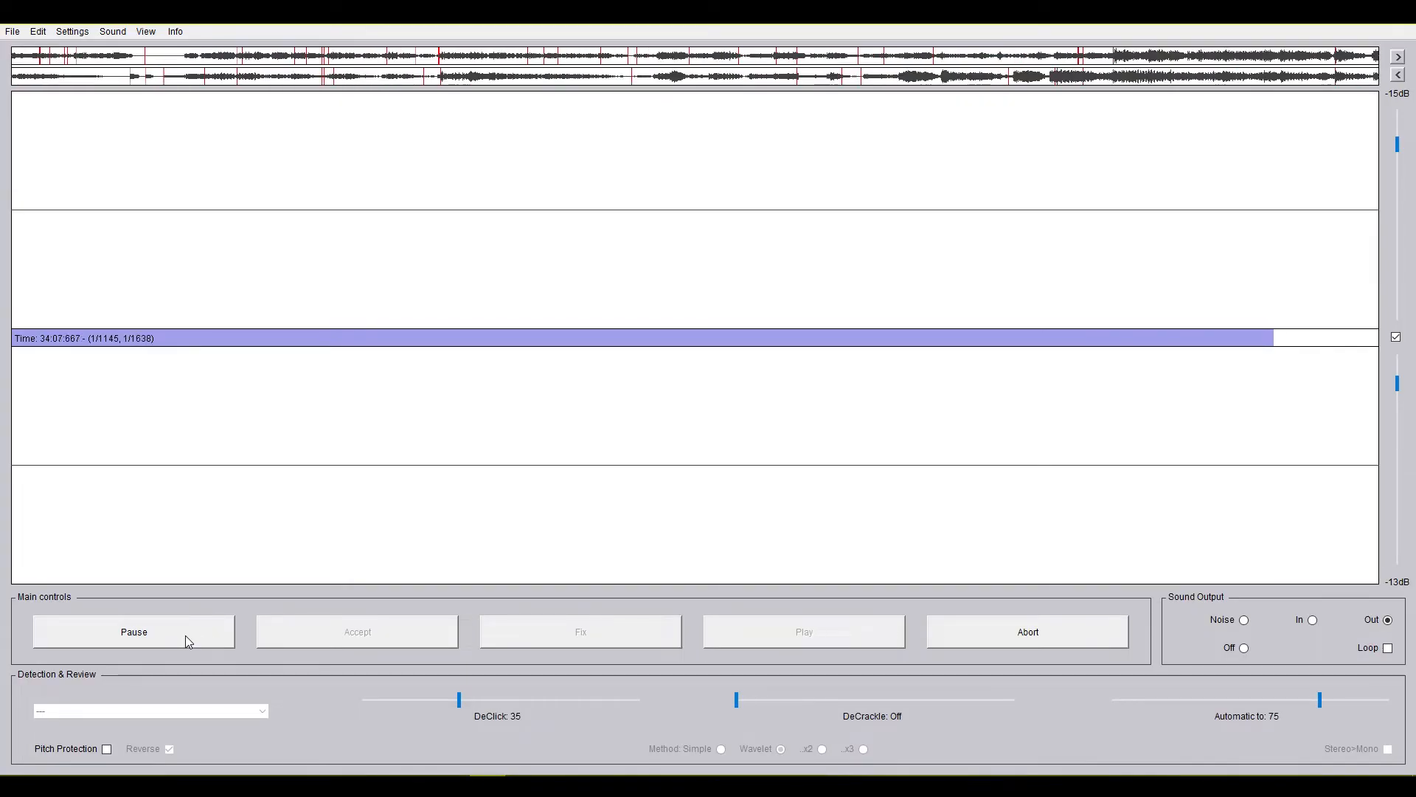
pyautogui.click(184, 635)
pyautogui.click(523, 641)
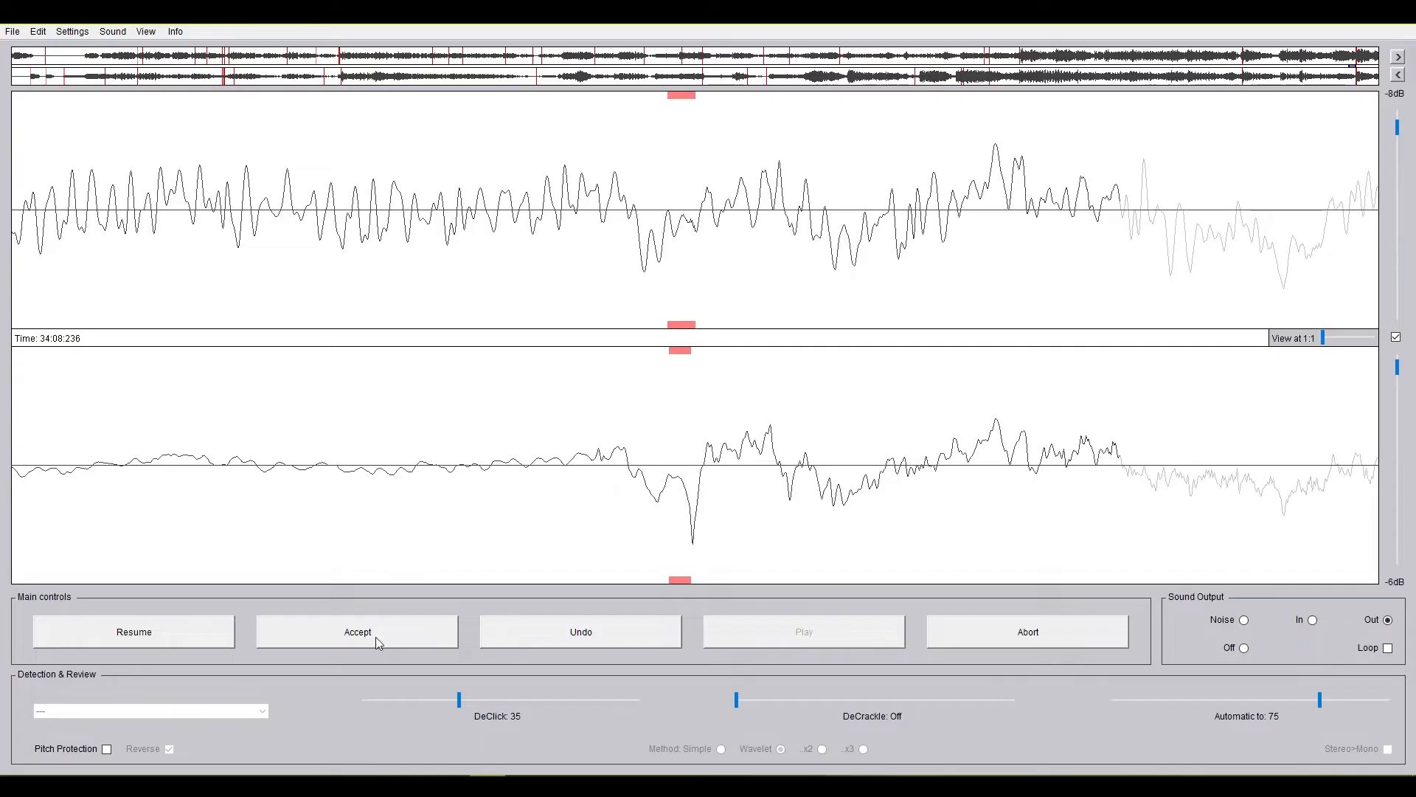
pyautogui.click(280, 635)
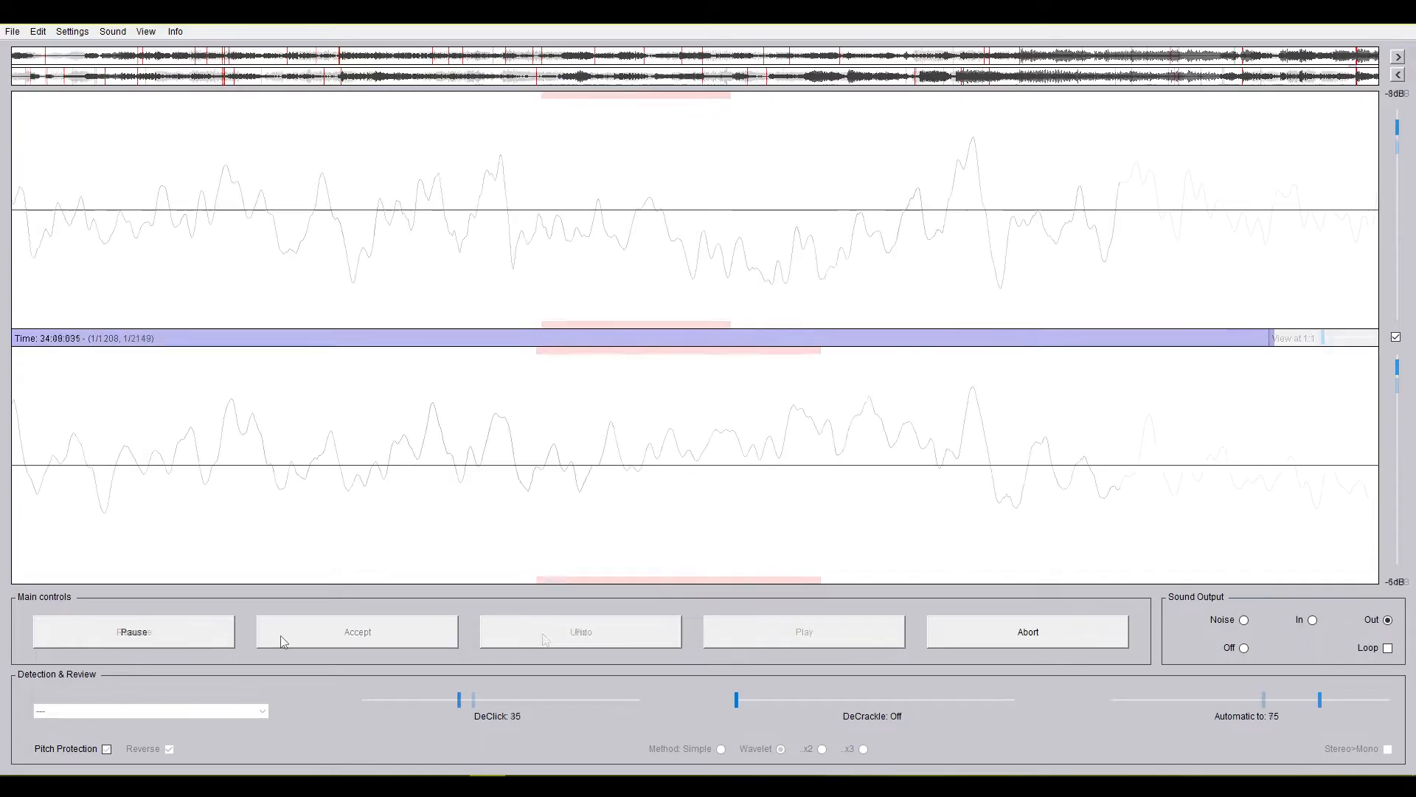
# Step: Fix the detected clicks near 24:46, 24:48 and 10:21, accepting the first and last repairs
pyautogui.click(542, 633)
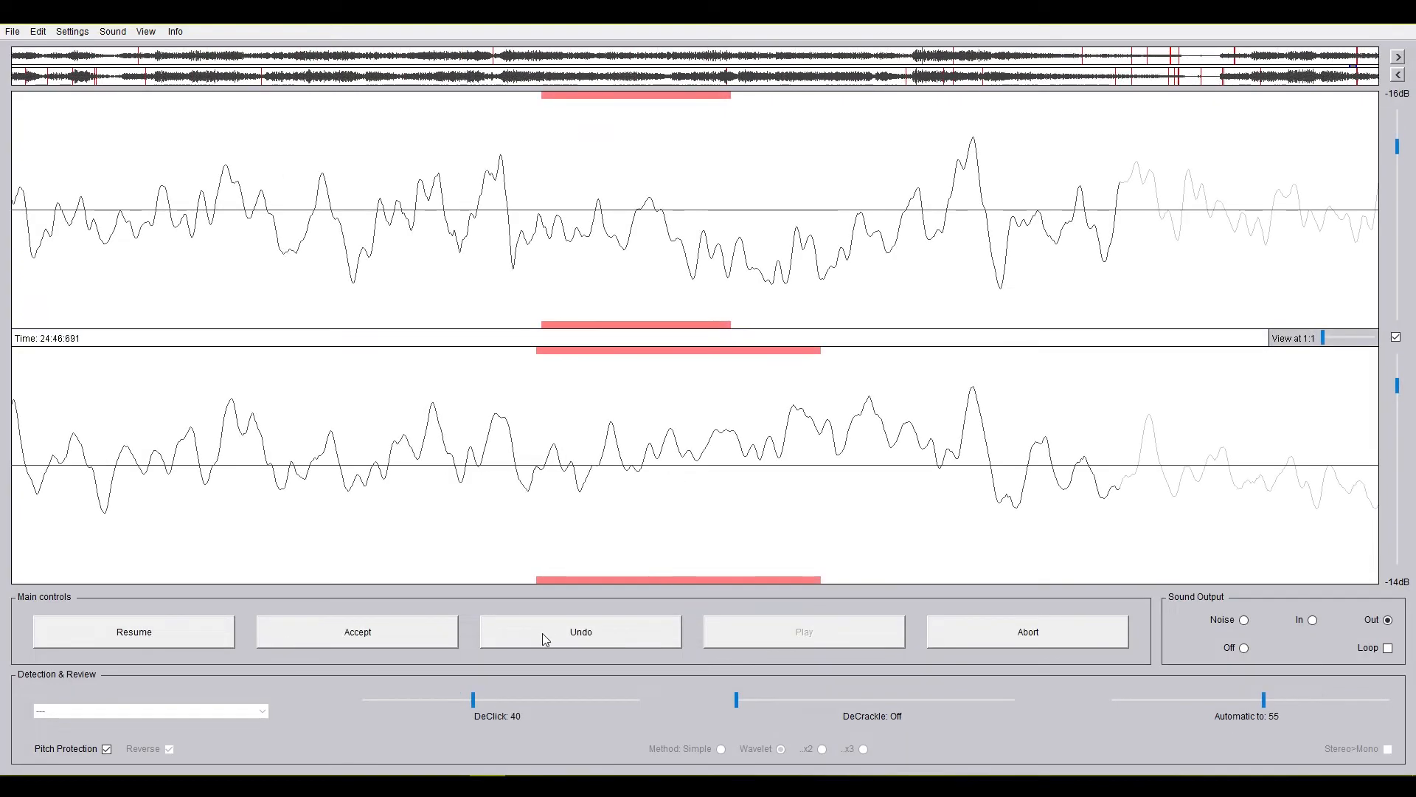
pyautogui.click(393, 648)
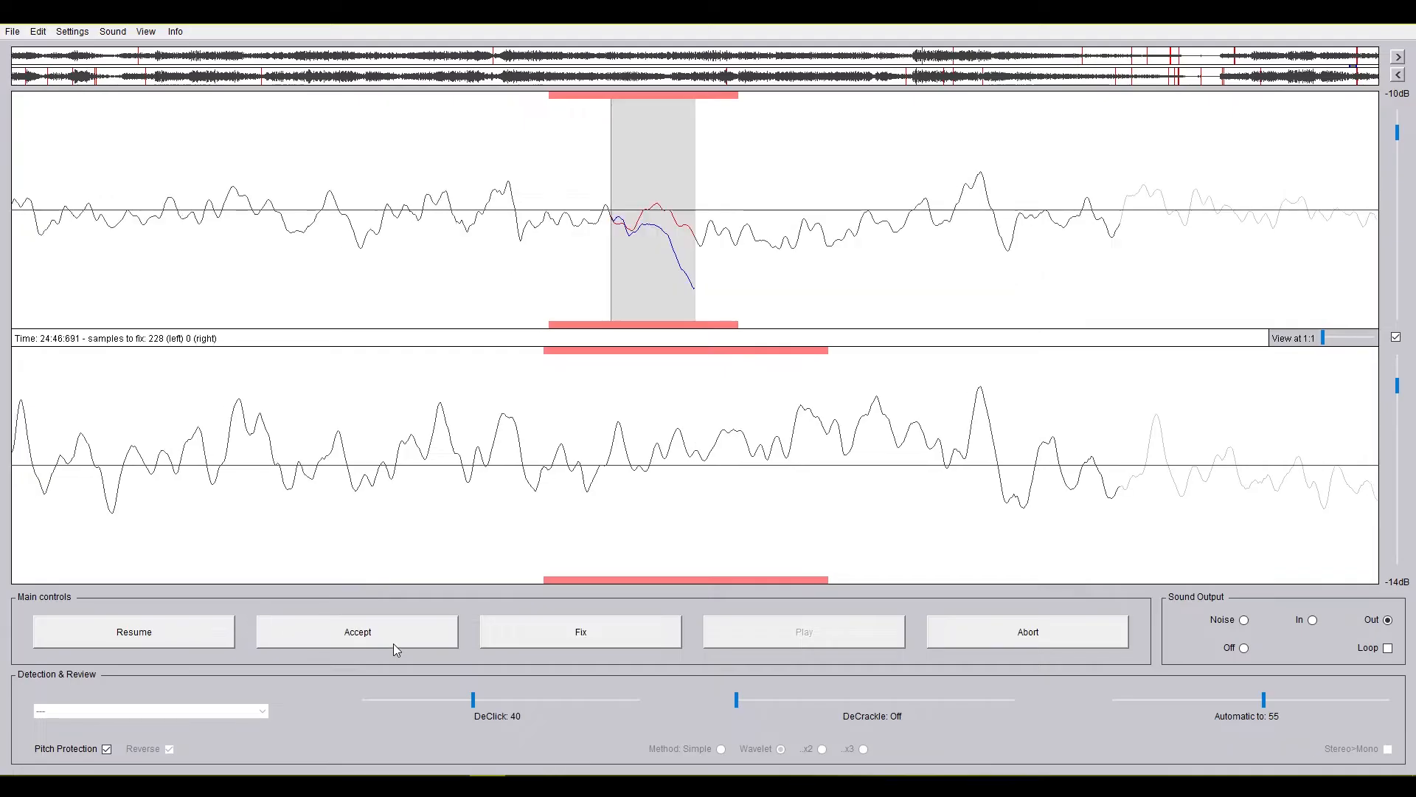
pyautogui.click(162, 638)
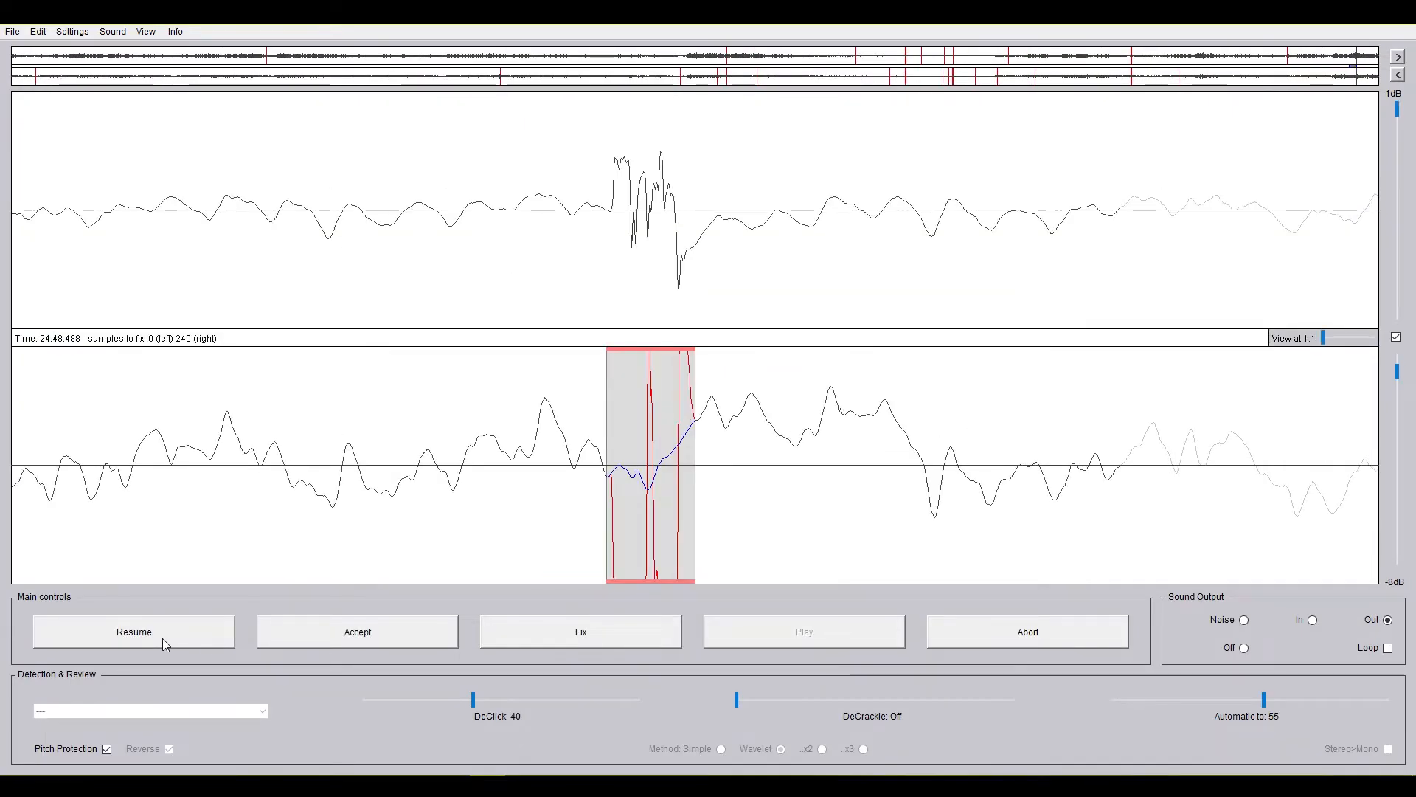
pyautogui.click(537, 640)
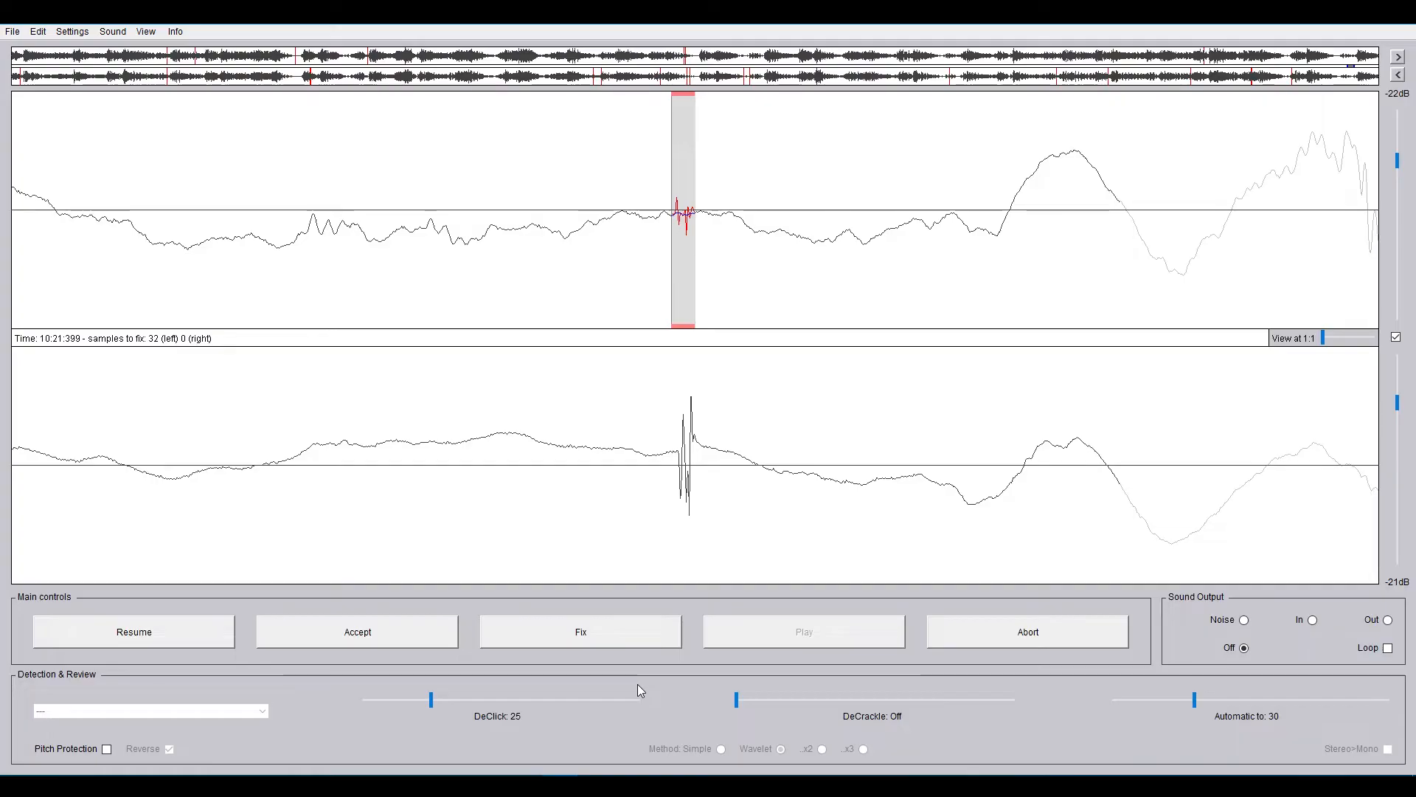
pyautogui.click(613, 640)
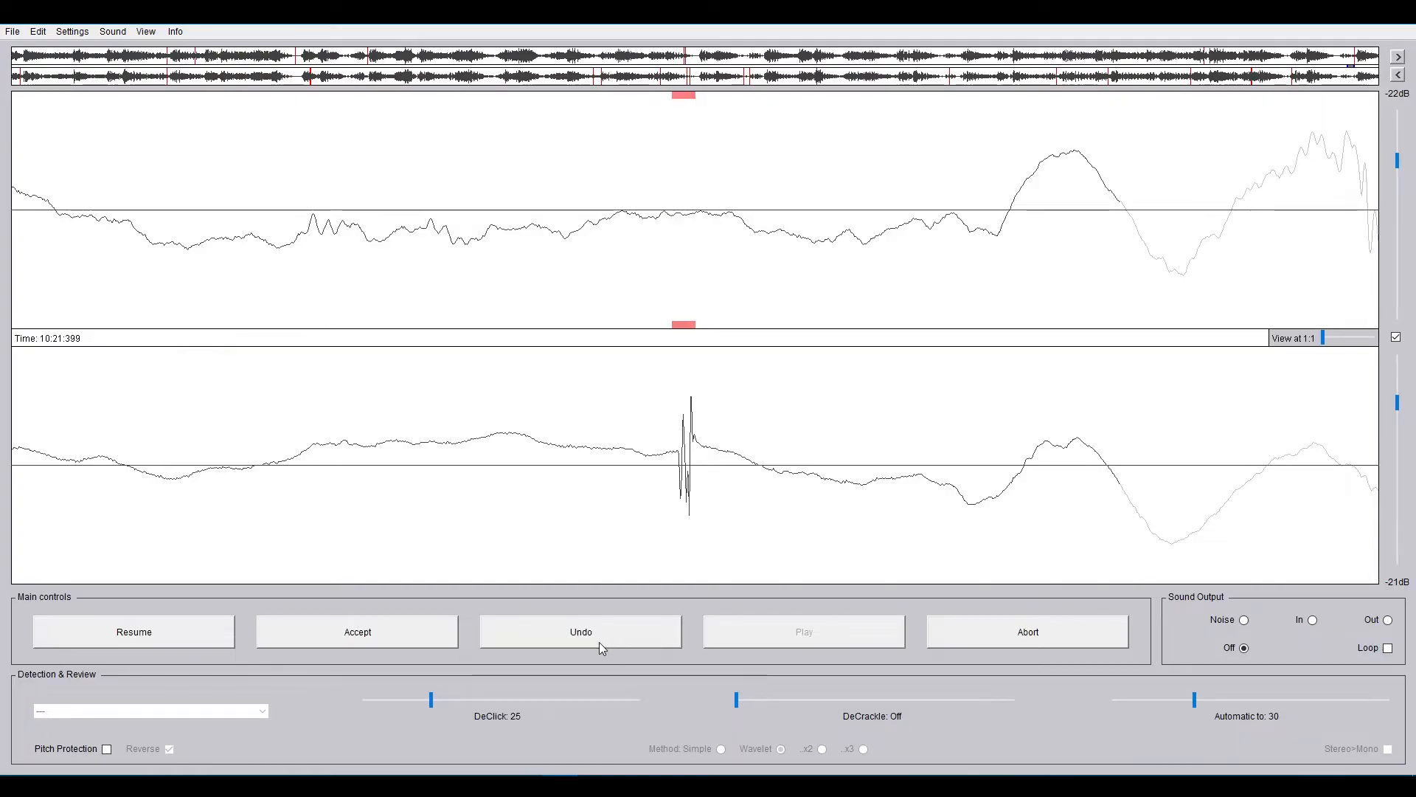
pyautogui.click(433, 644)
# Step: Turn on Pitch Protection in the repair paused near 6:08 and resume processing
pyautogui.click(107, 750)
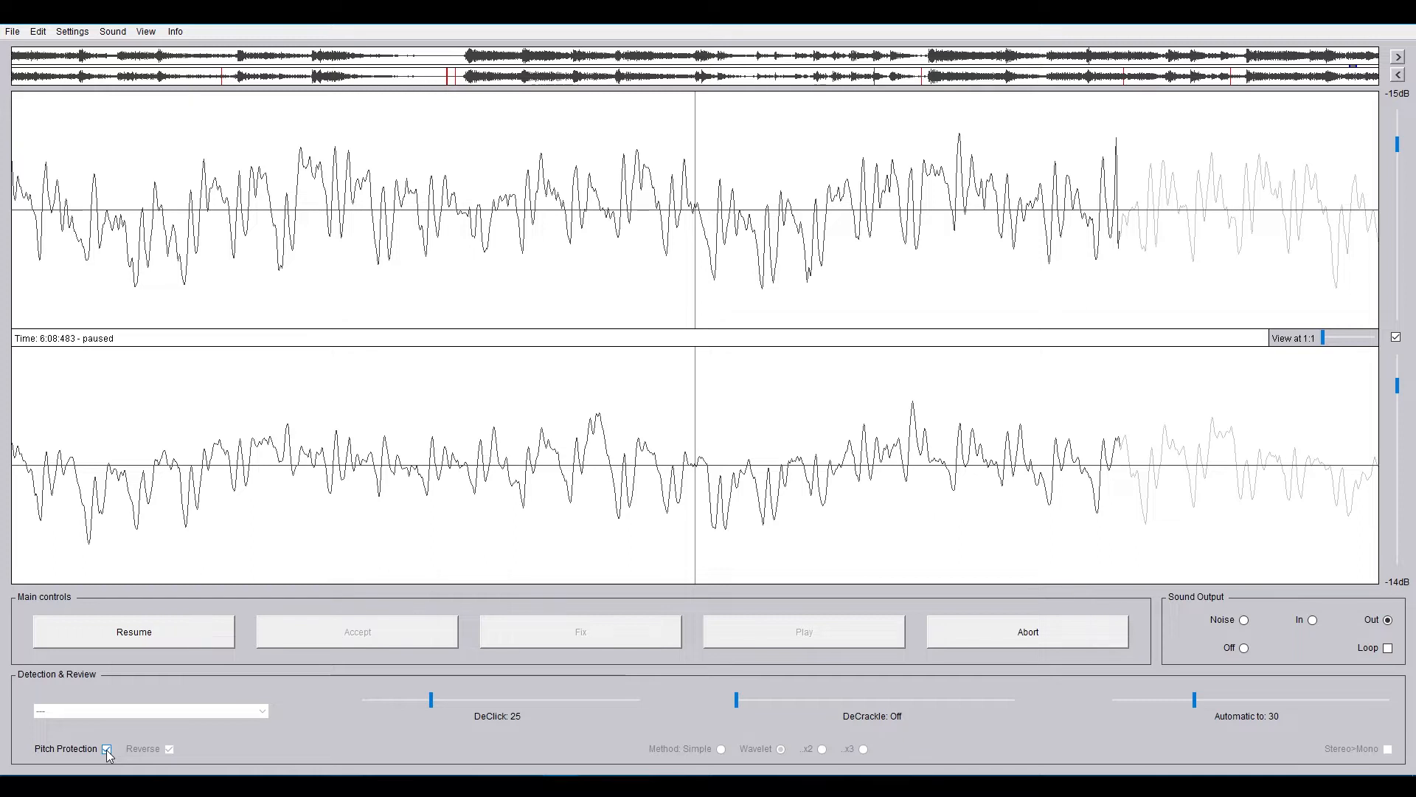
pyautogui.click(163, 638)
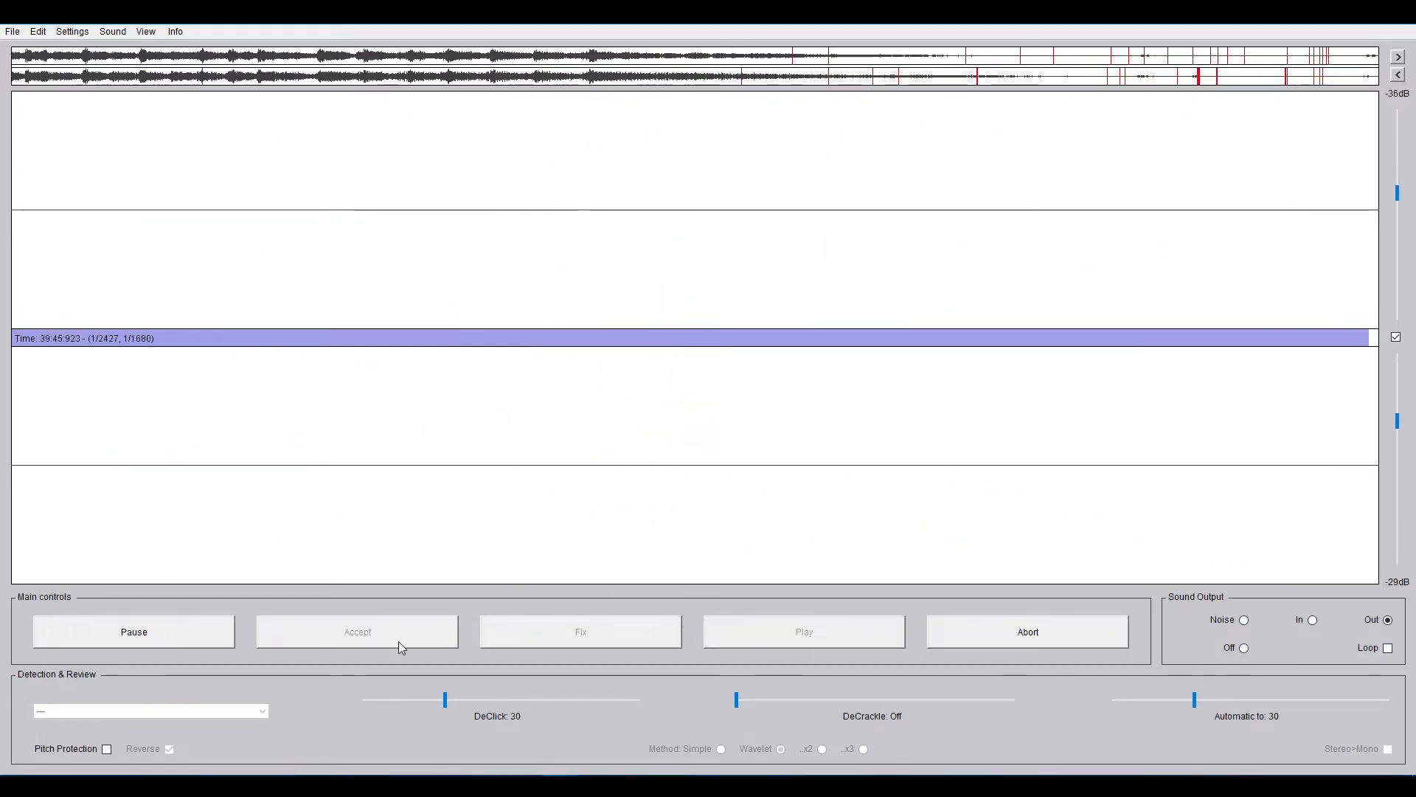
# Step: Fix and accept the right-channel click detected near 39:46
pyautogui.click(563, 639)
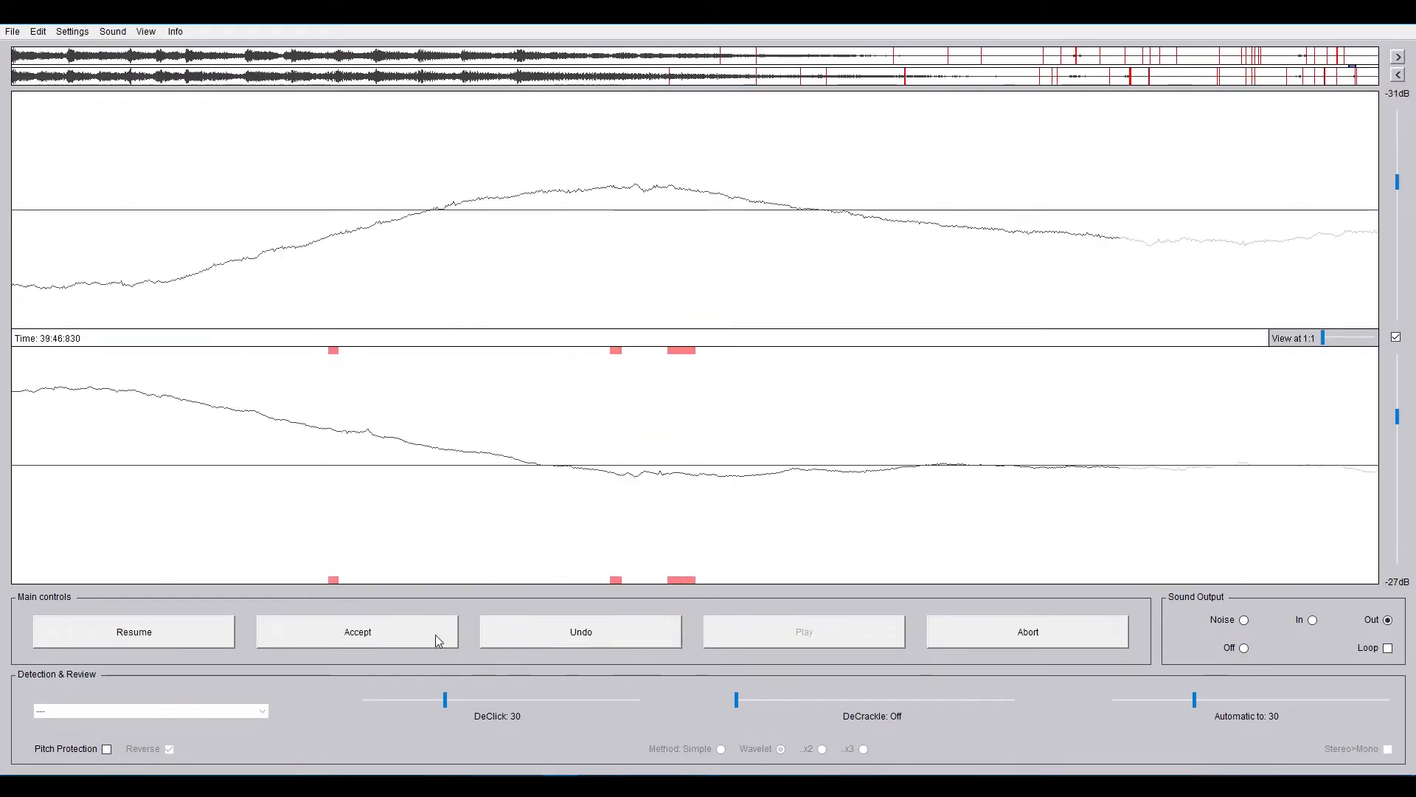
pyautogui.click(437, 640)
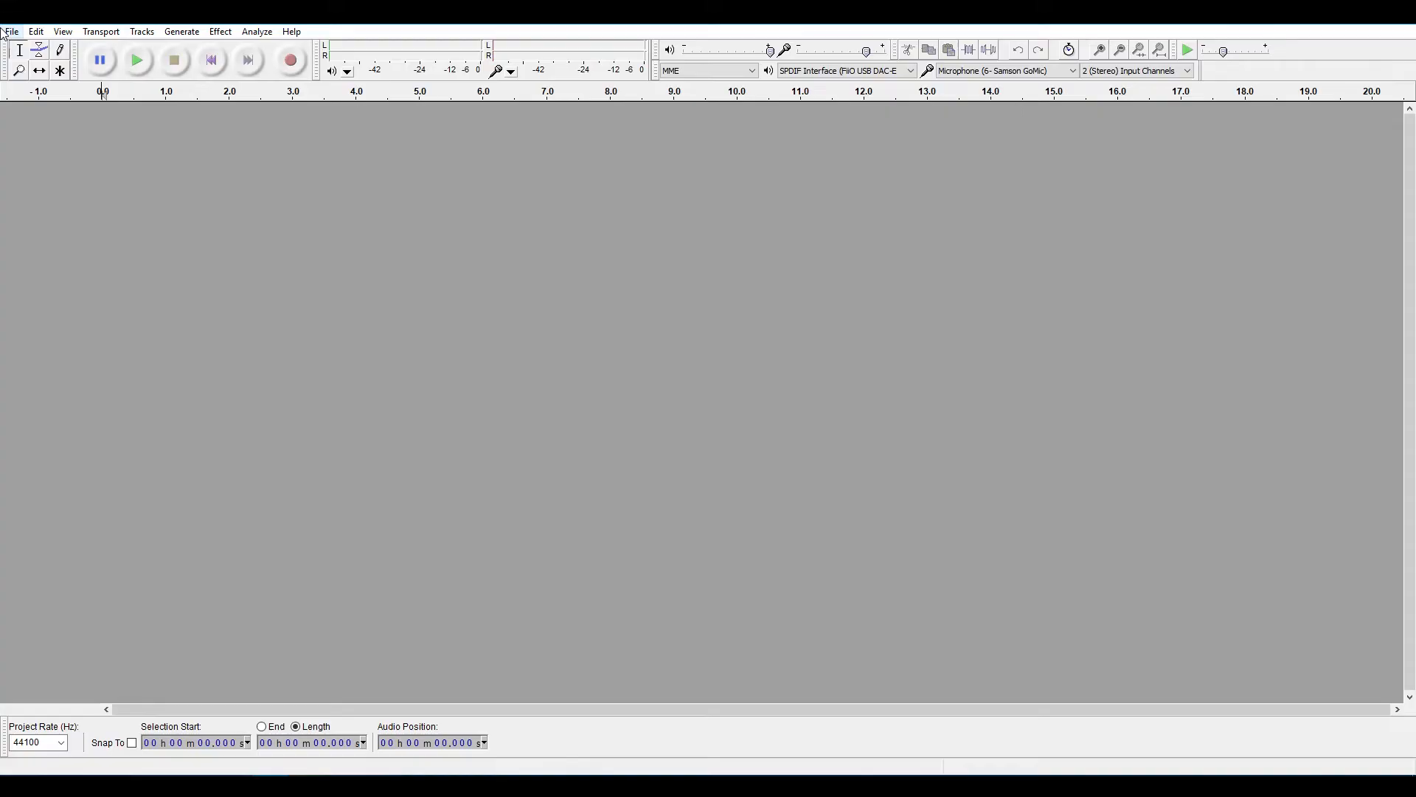
# Step: Switch to Audacity and open the recent project Eddie Money LP.aup
pyautogui.click(9, 32)
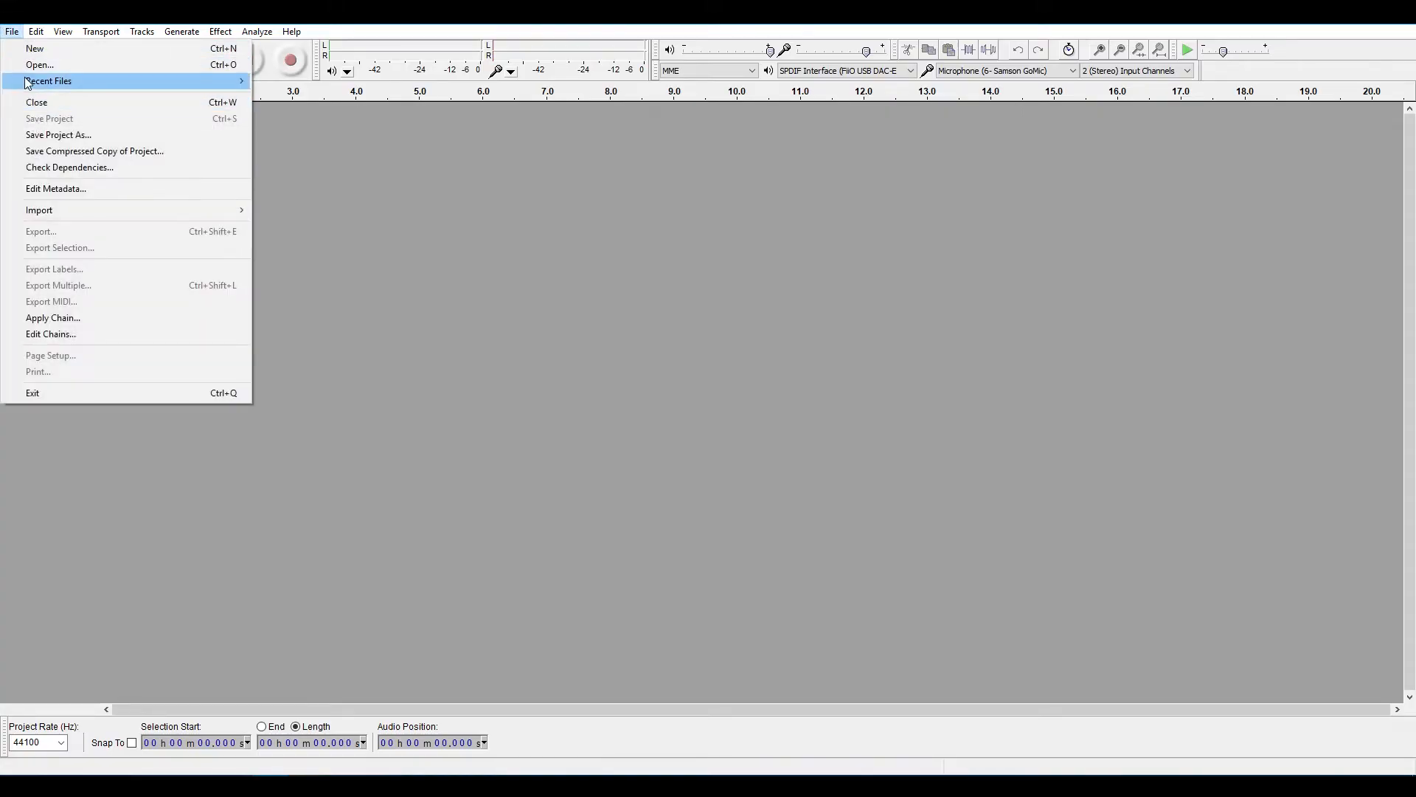
pyautogui.moveTo(27, 83)
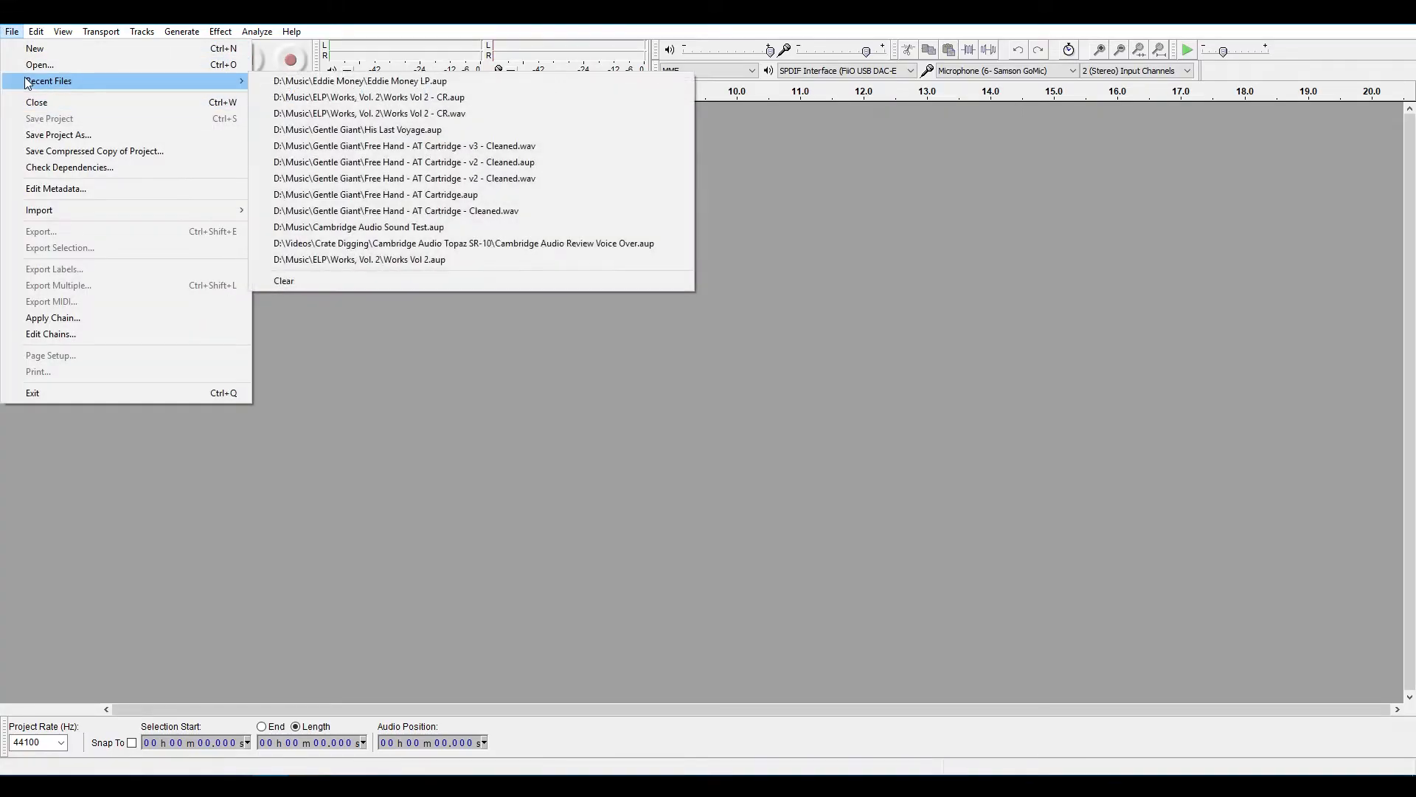
pyautogui.click(308, 83)
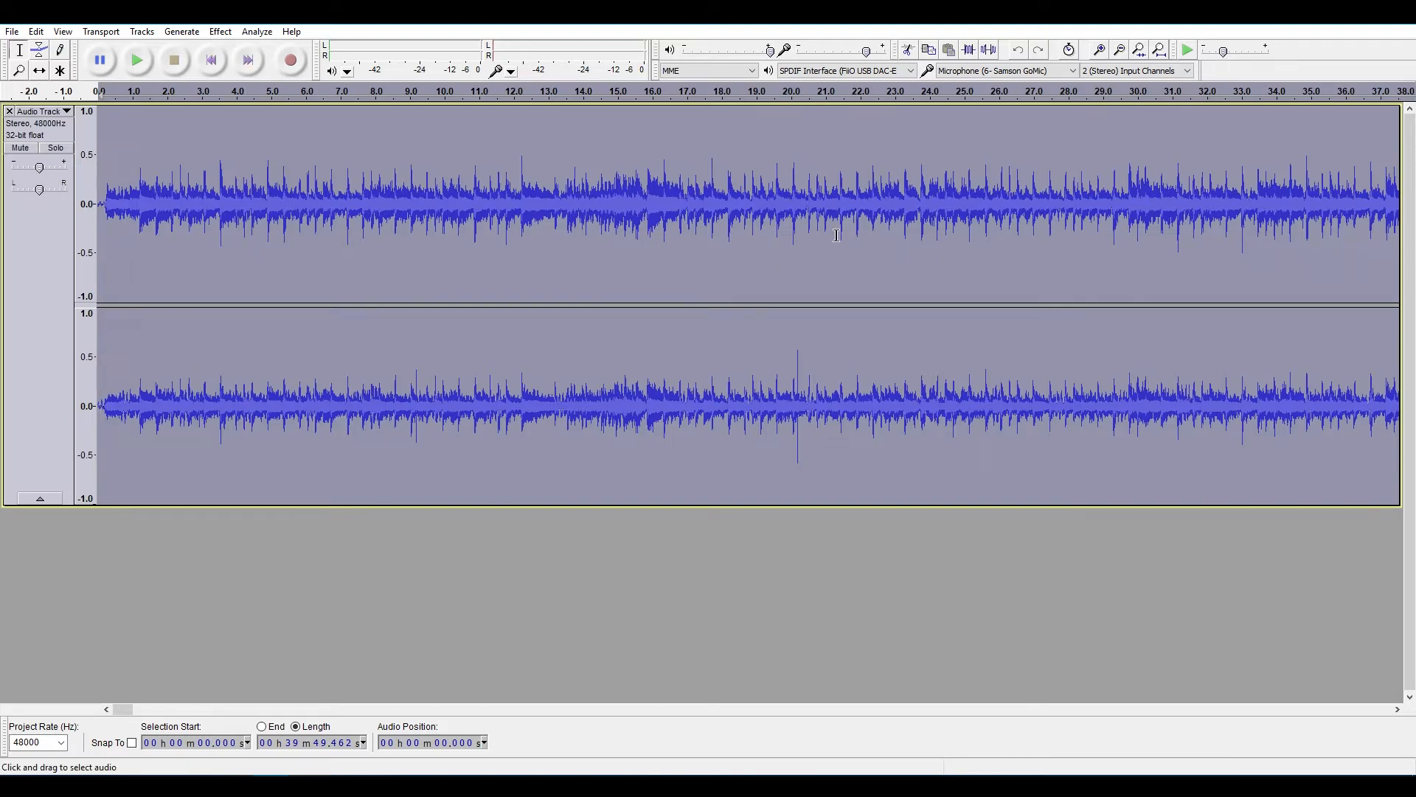
# Step: Fit the whole Eddie Money recording into view, clear the selection and play it back
pyautogui.click(1160, 51)
pyautogui.click(876, 566)
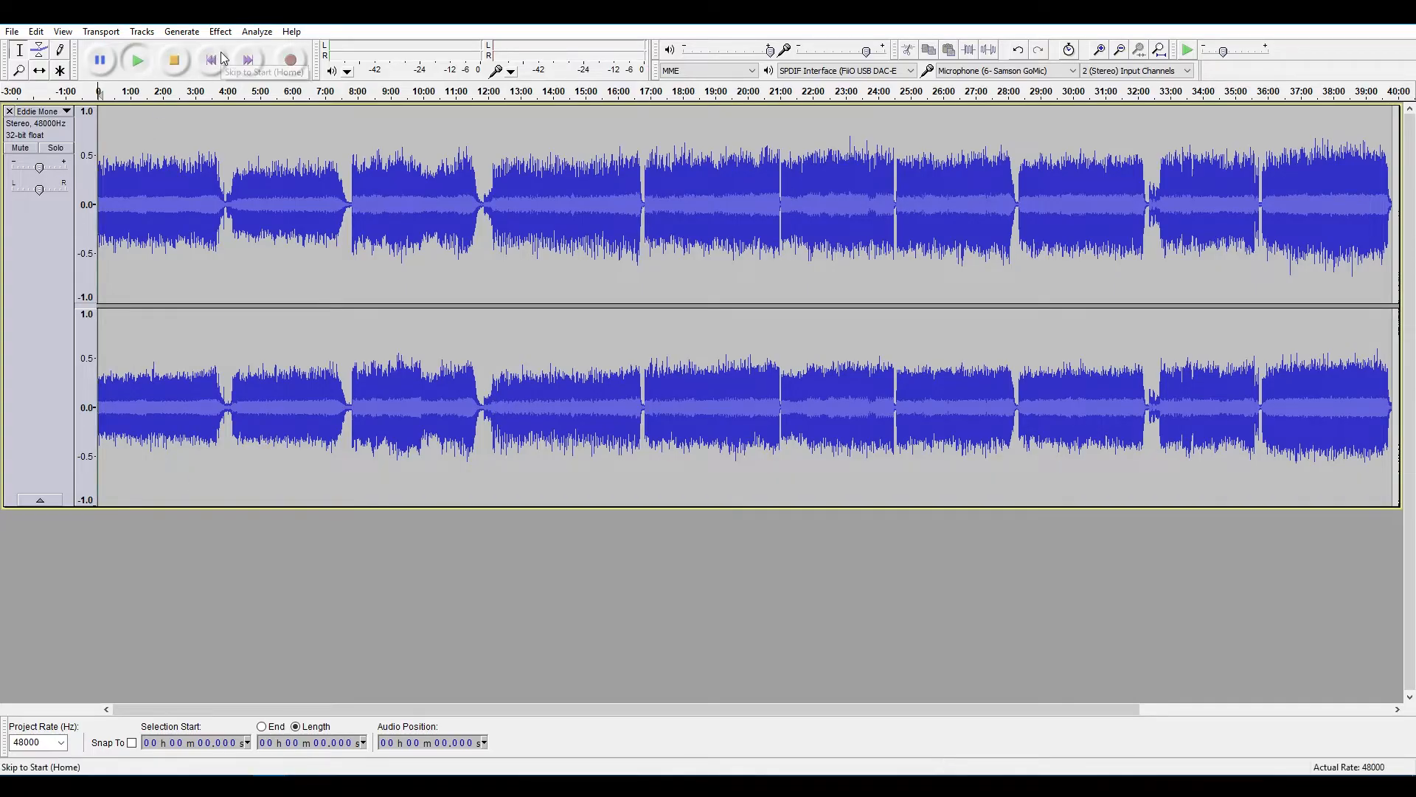
pyautogui.press('space')
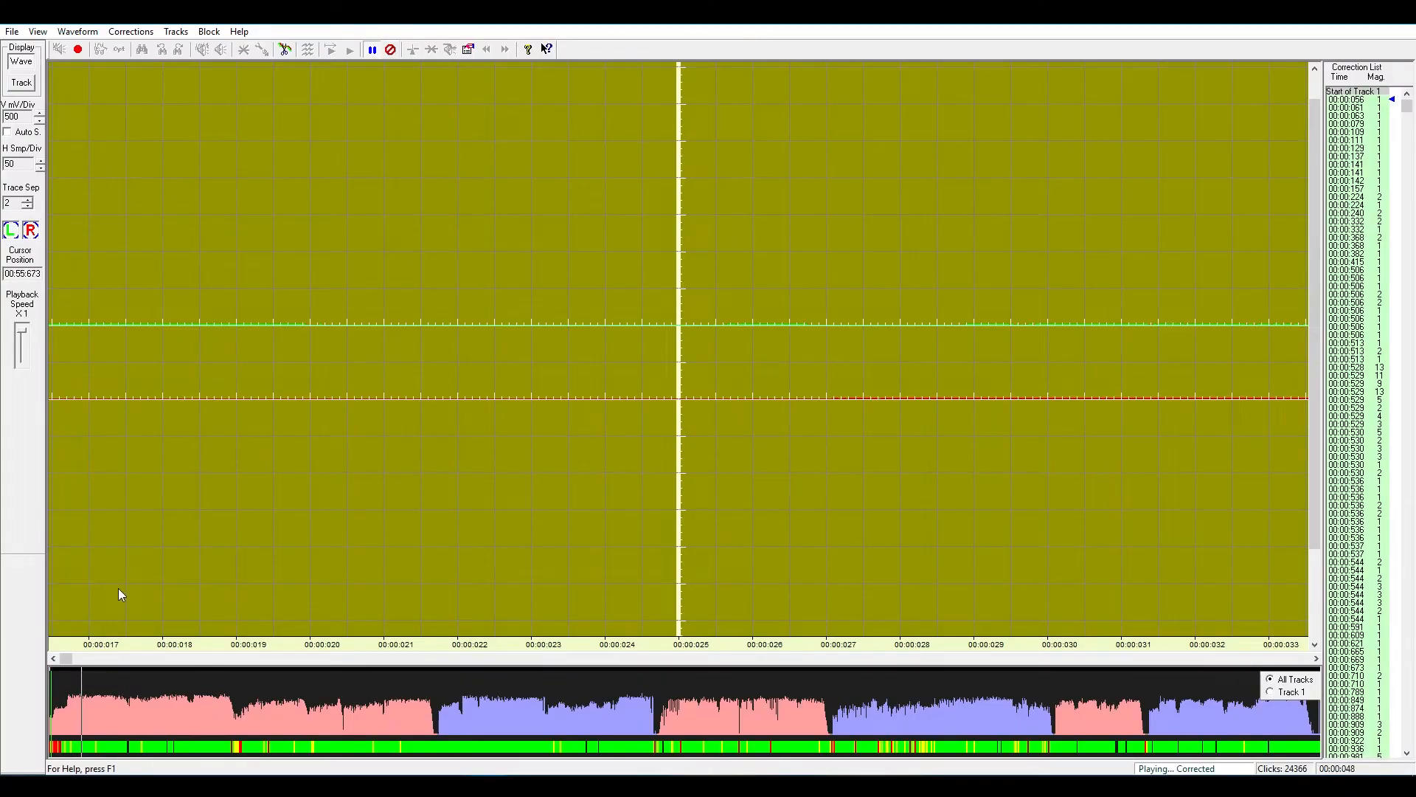
pyautogui.rightClick(68, 706)
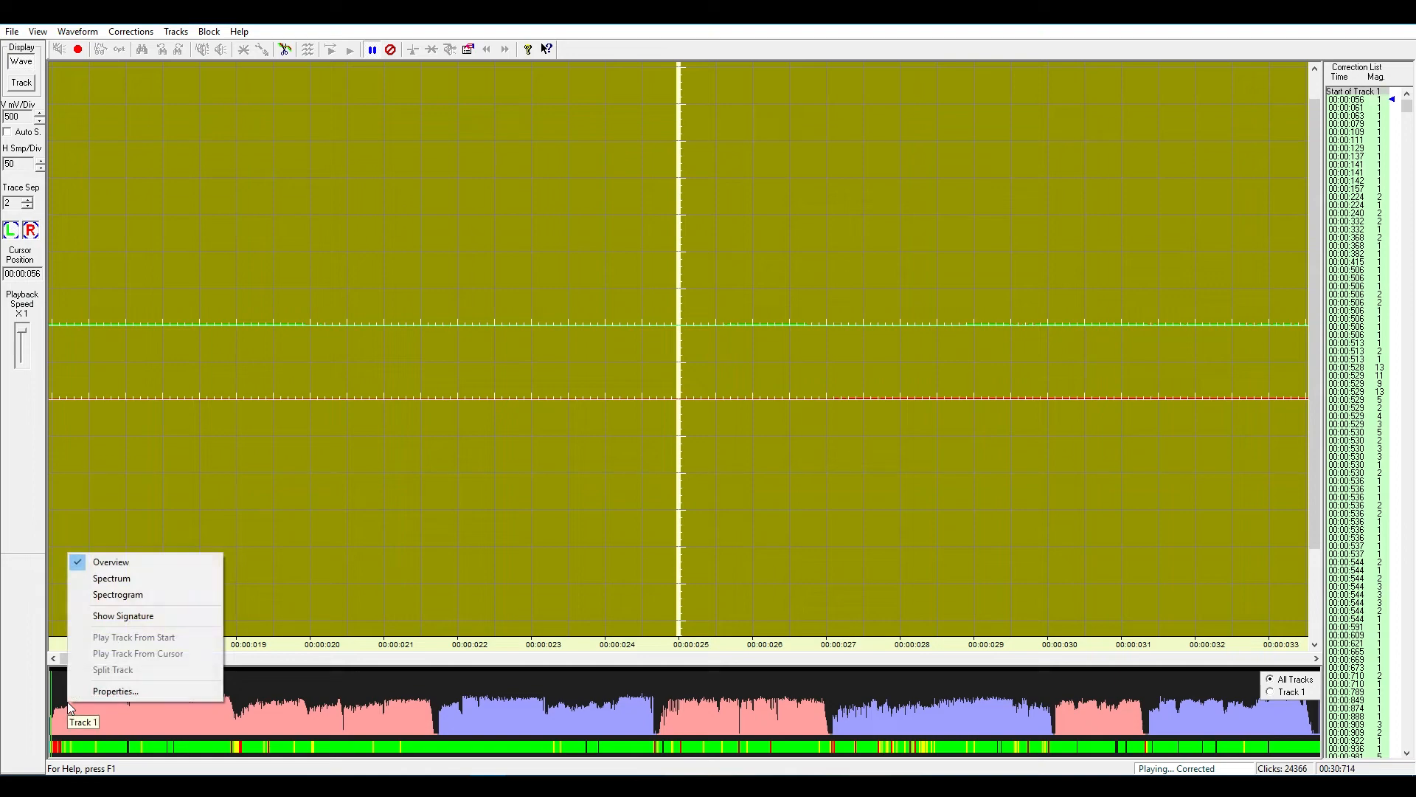
pyautogui.press('Escape')
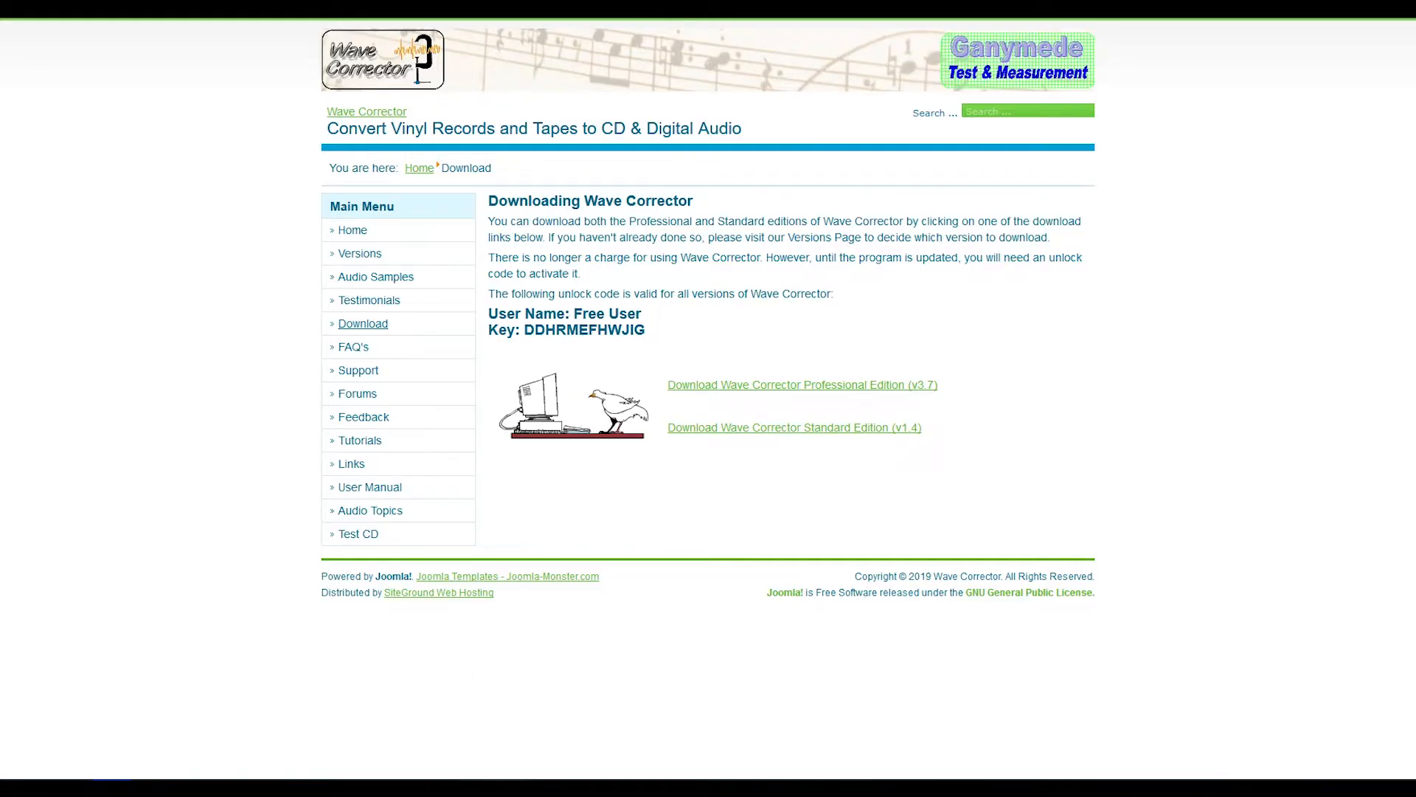
# Step: Copy the unlock key from the Wave Corrector download page
pyautogui.moveTo(524, 330); pyautogui.dragTo(645, 330)
pyautogui.rightClick(642, 330)
pyautogui.click(661, 348)
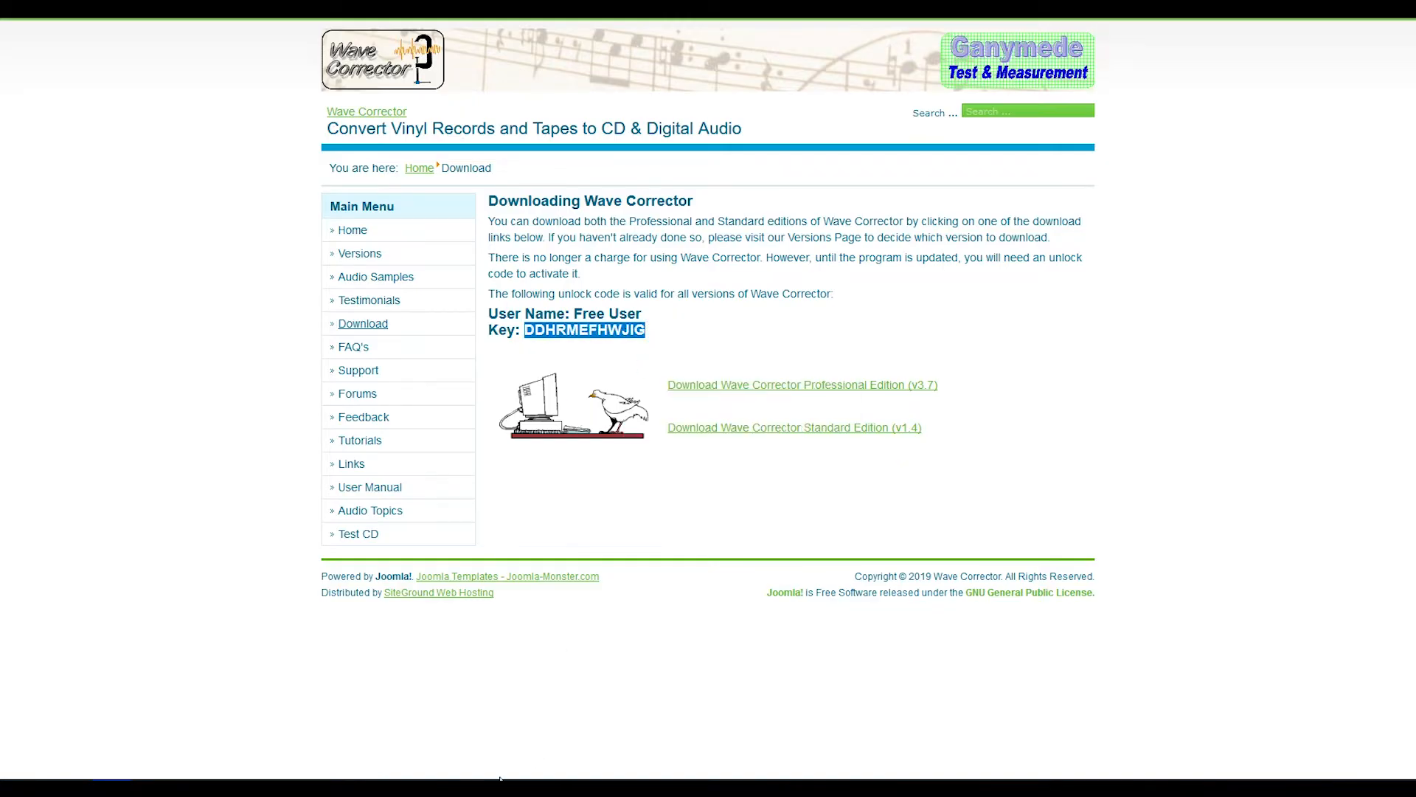
# Step: Switch to Wave Corrector, paste the unlock key into the Key field, register the program and maximize its window
pyautogui.click(518, 775)
pyautogui.click(499, 345)
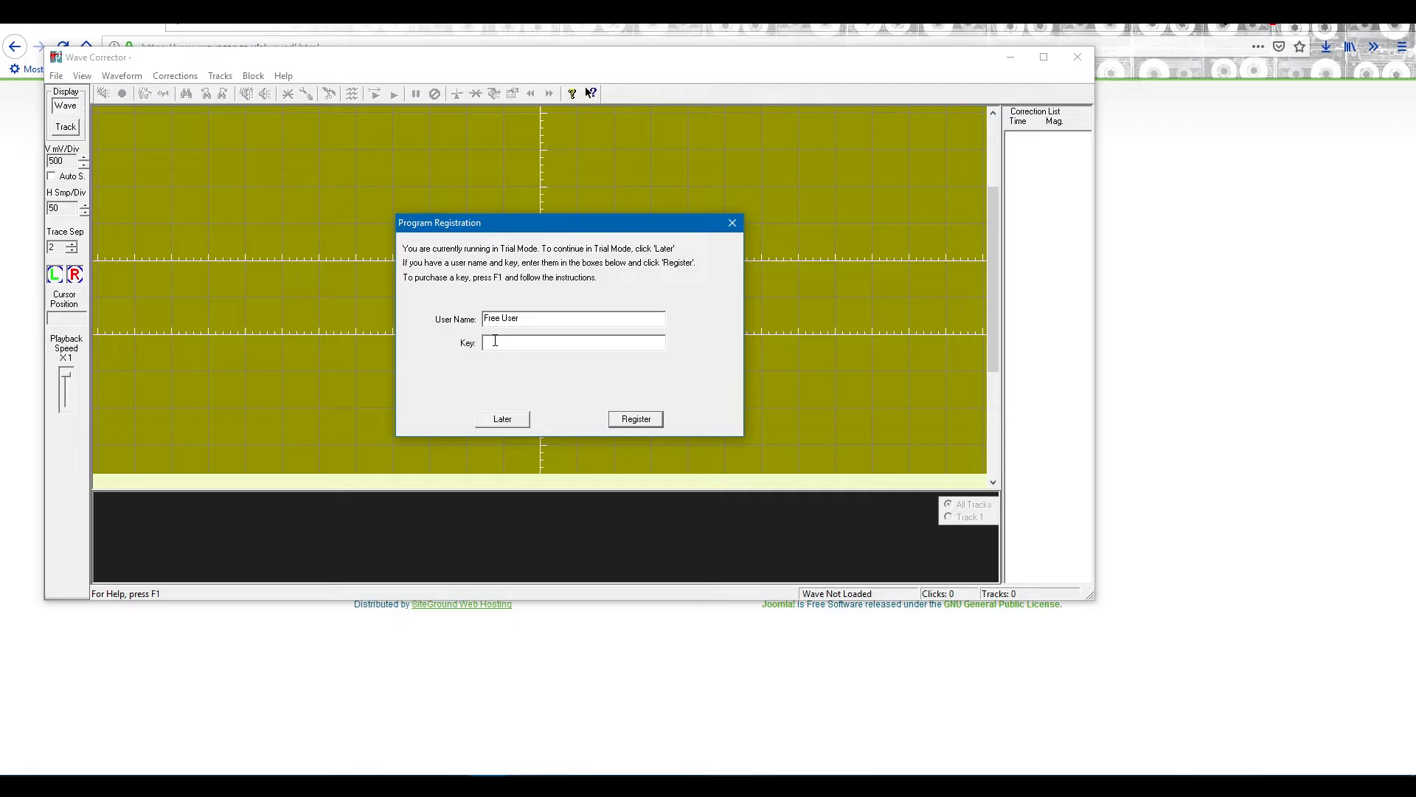
pyautogui.rightClick(495, 341)
pyautogui.click(539, 405)
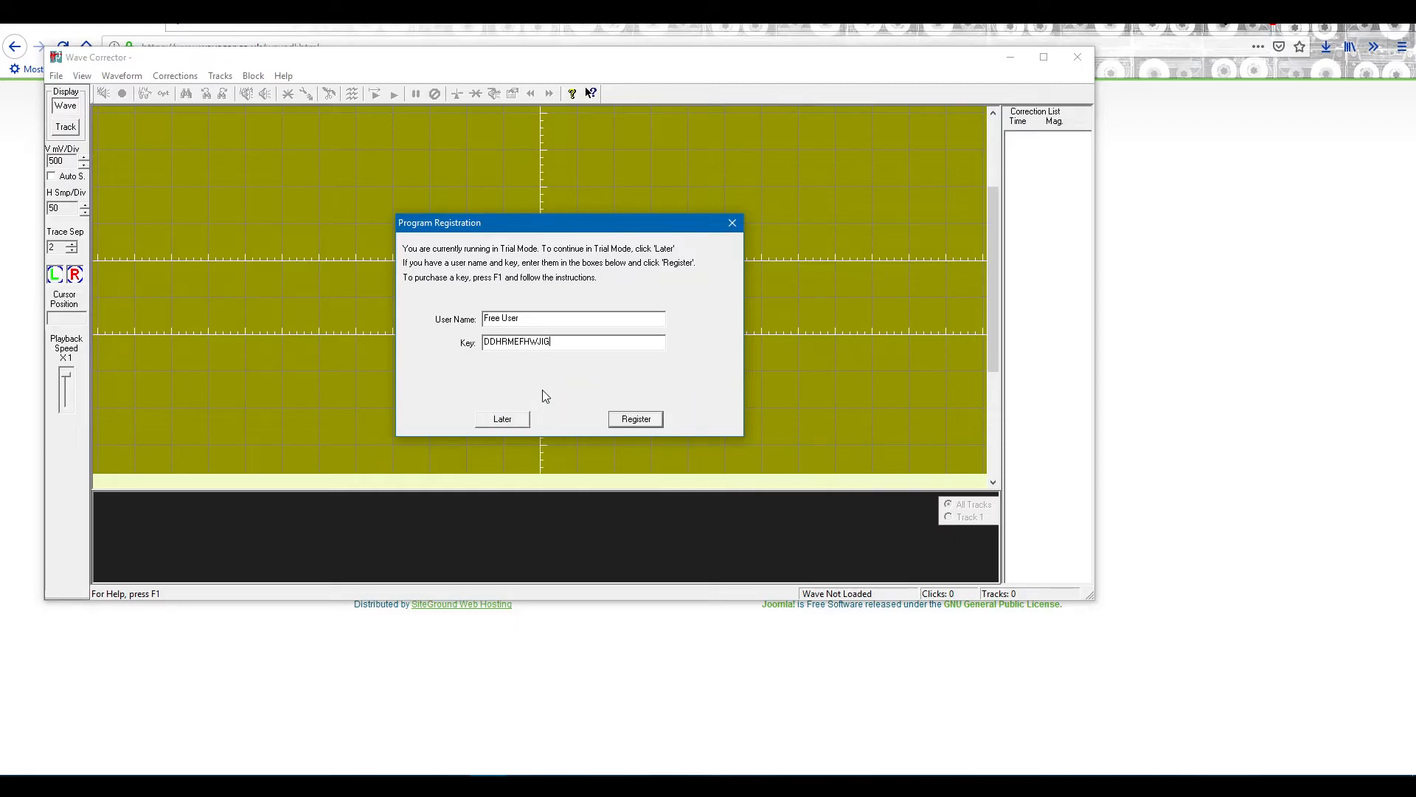
pyautogui.click(635, 419)
pyautogui.press('Return')
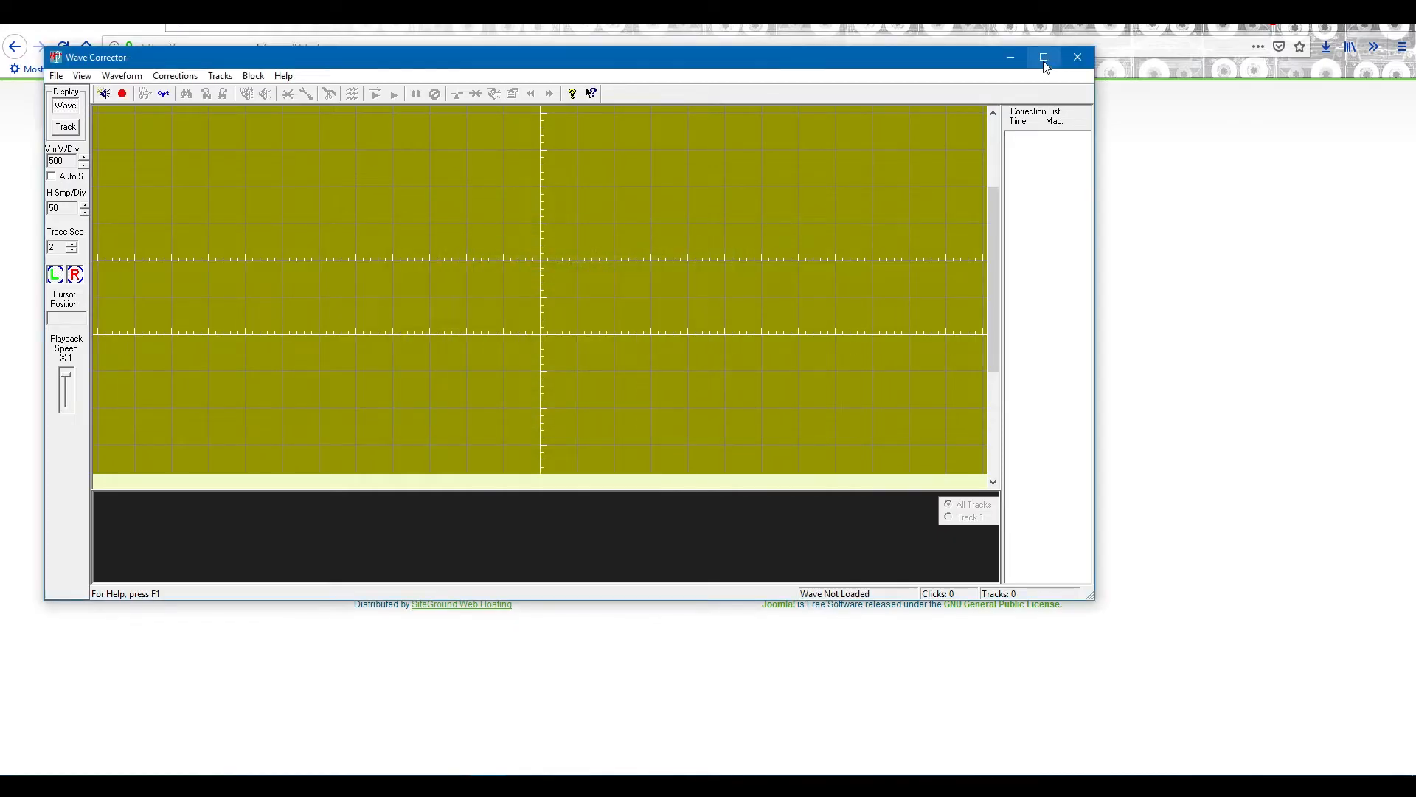
pyautogui.click(1044, 61)
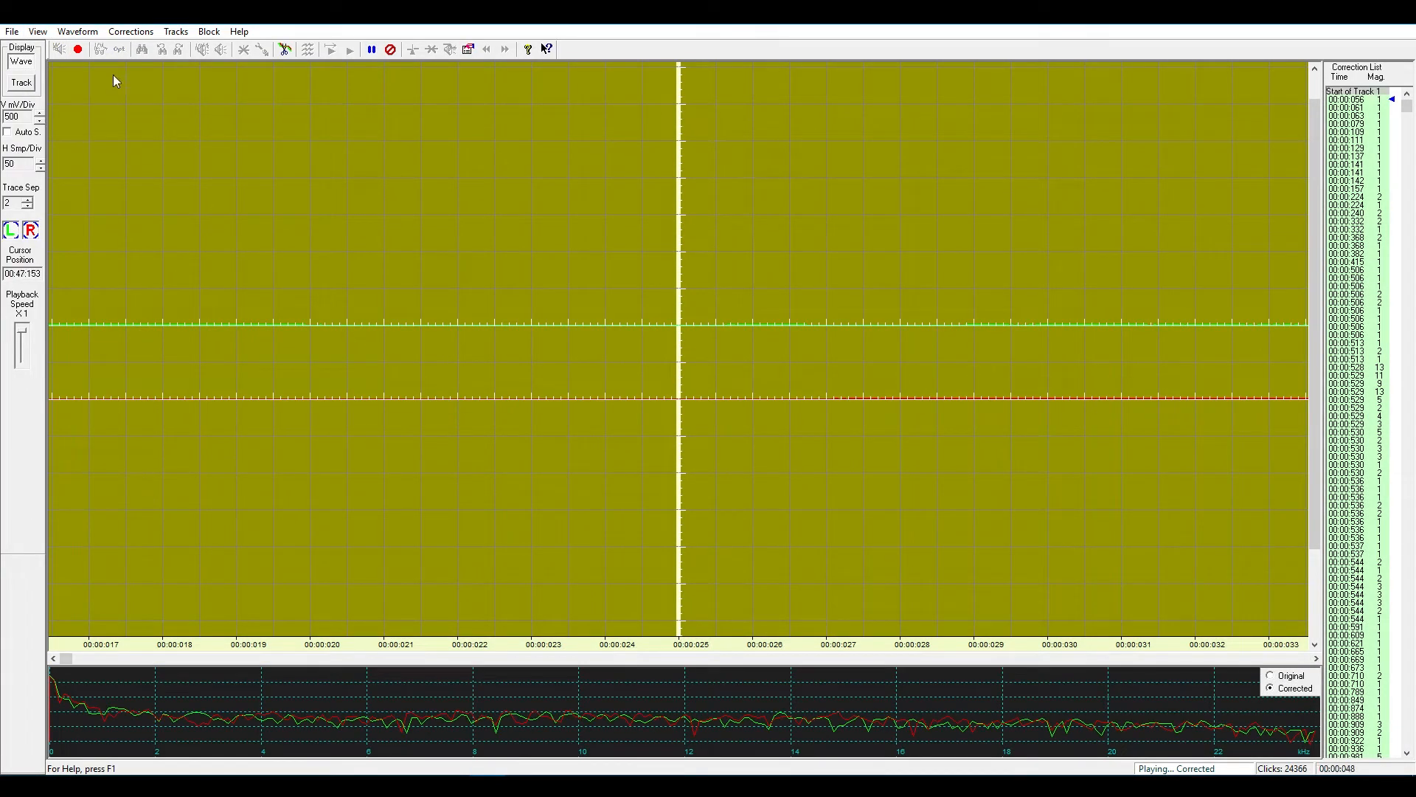
# Step: Open the wave file Free Hand - AT Cartridge - v2 and auto-scan it as vinyl with click threshold 3 and track splitting enabled
pyautogui.click(649, 422)
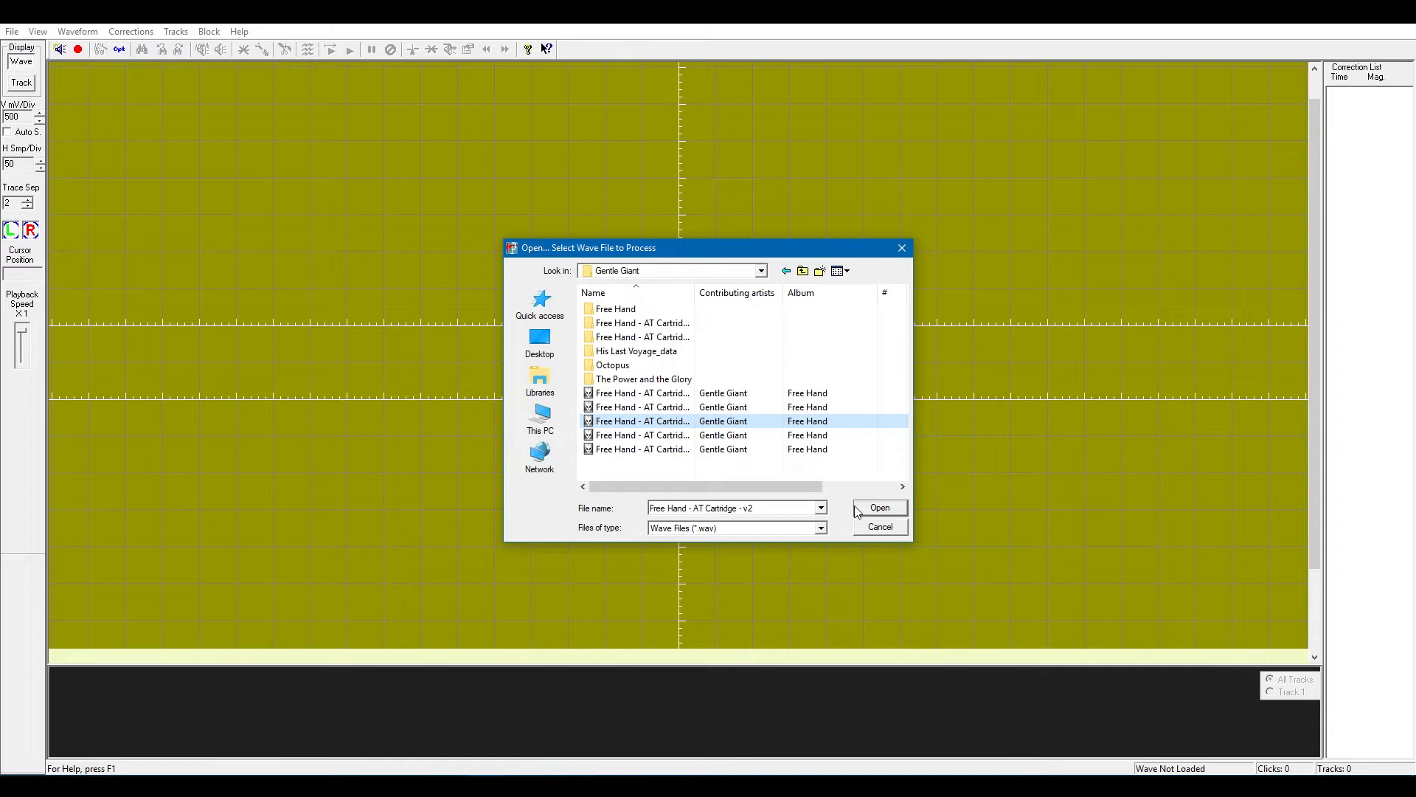
pyautogui.click(858, 509)
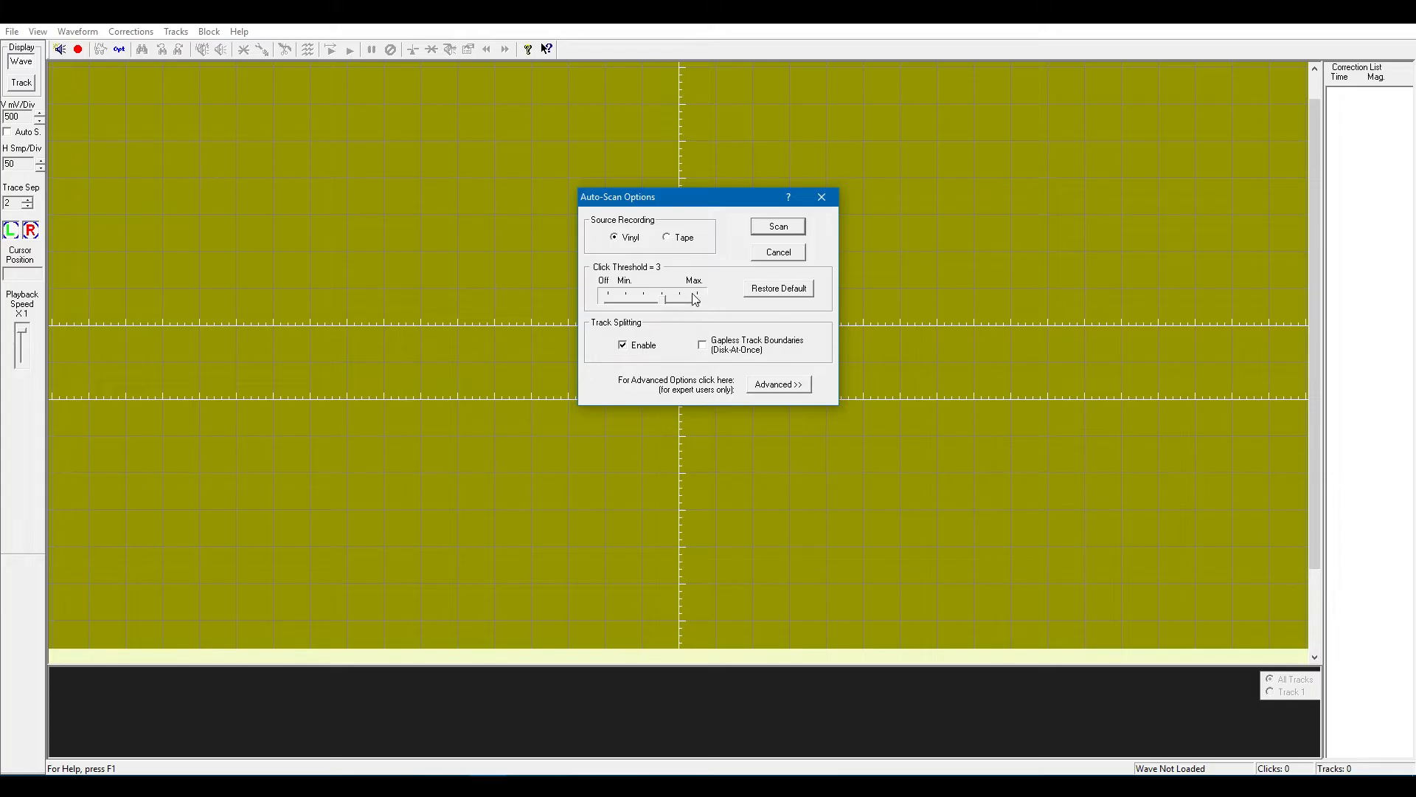
pyautogui.click(759, 230)
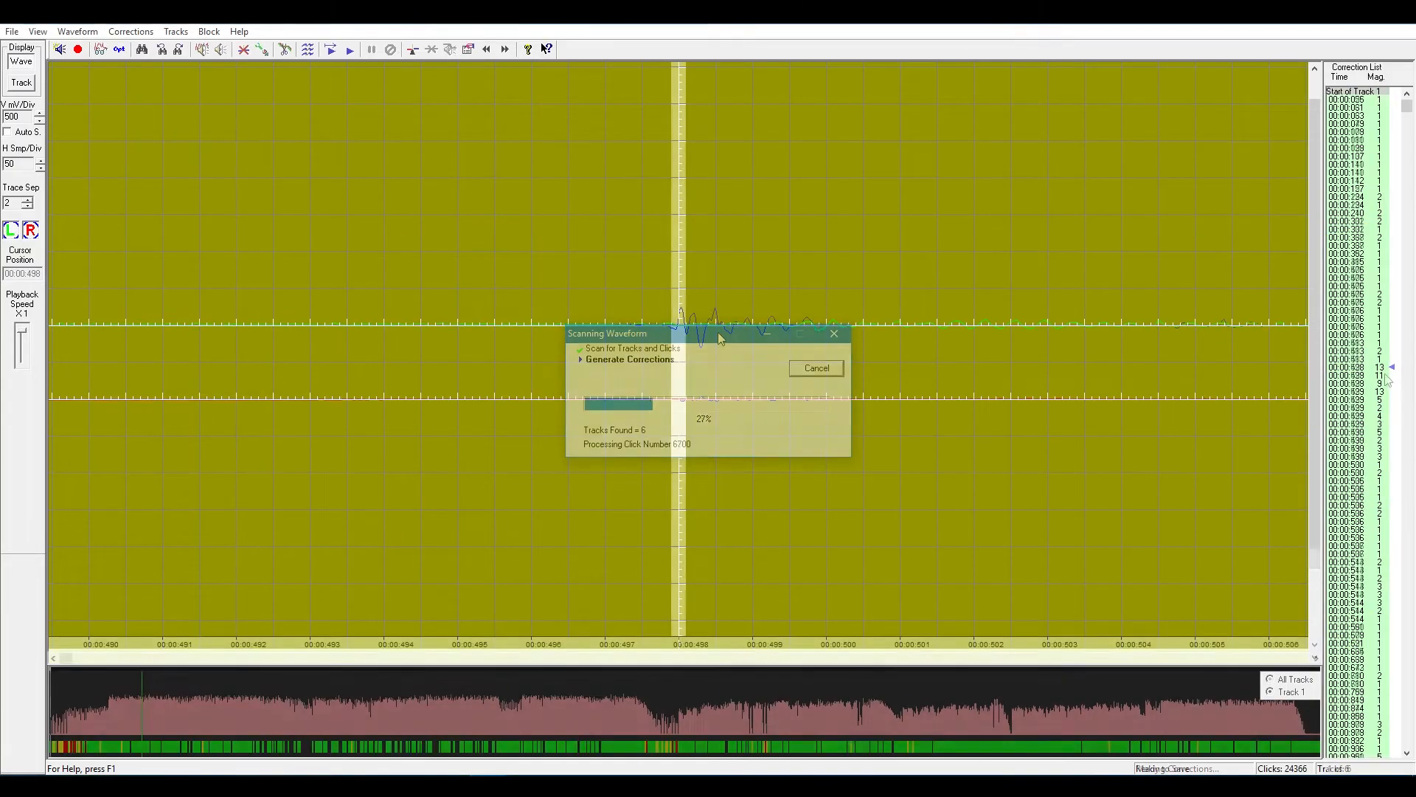
# Step: Inspect the waveforms of successive track 1 corrections between 00:00:498 and 00:00:499
pyautogui.click(1376, 376)
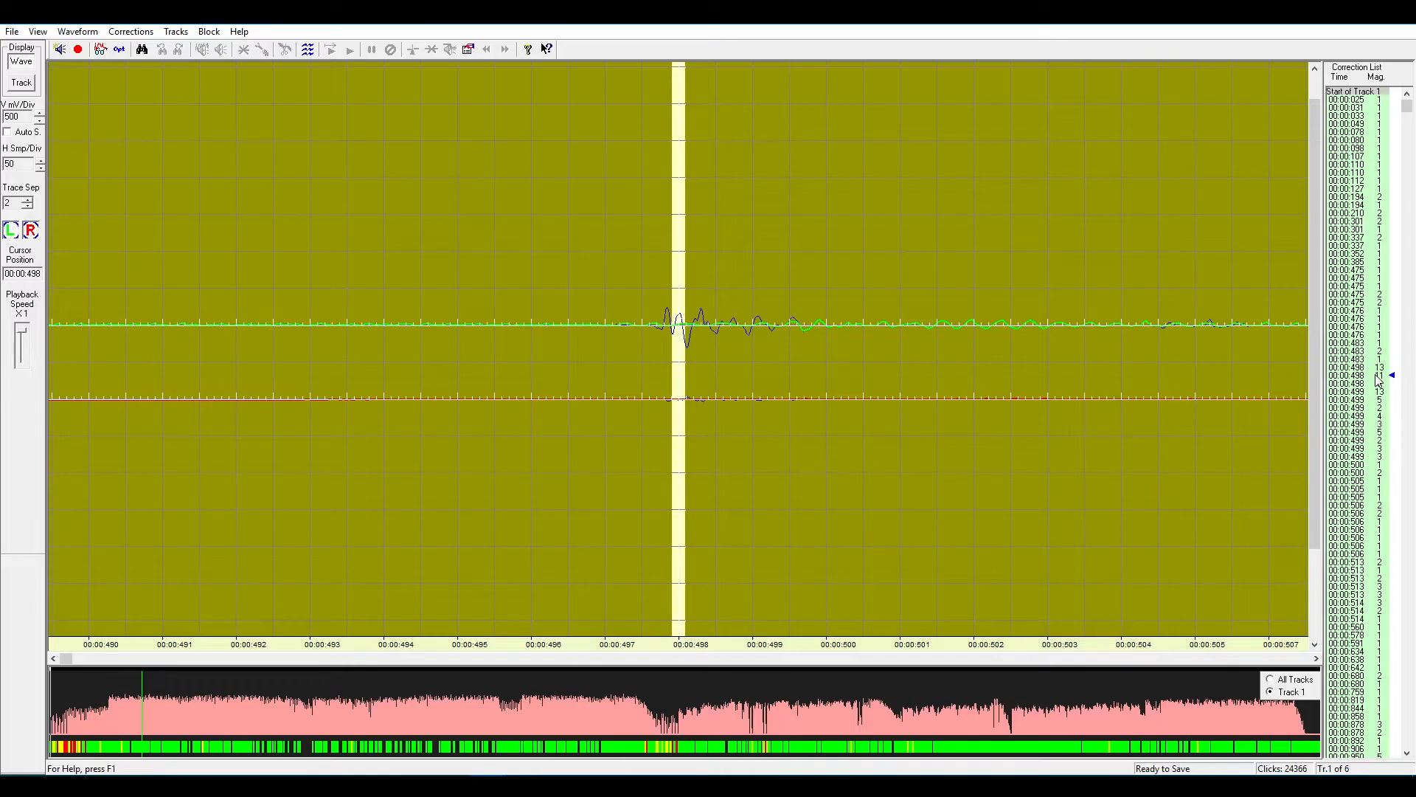
pyautogui.click(1377, 387)
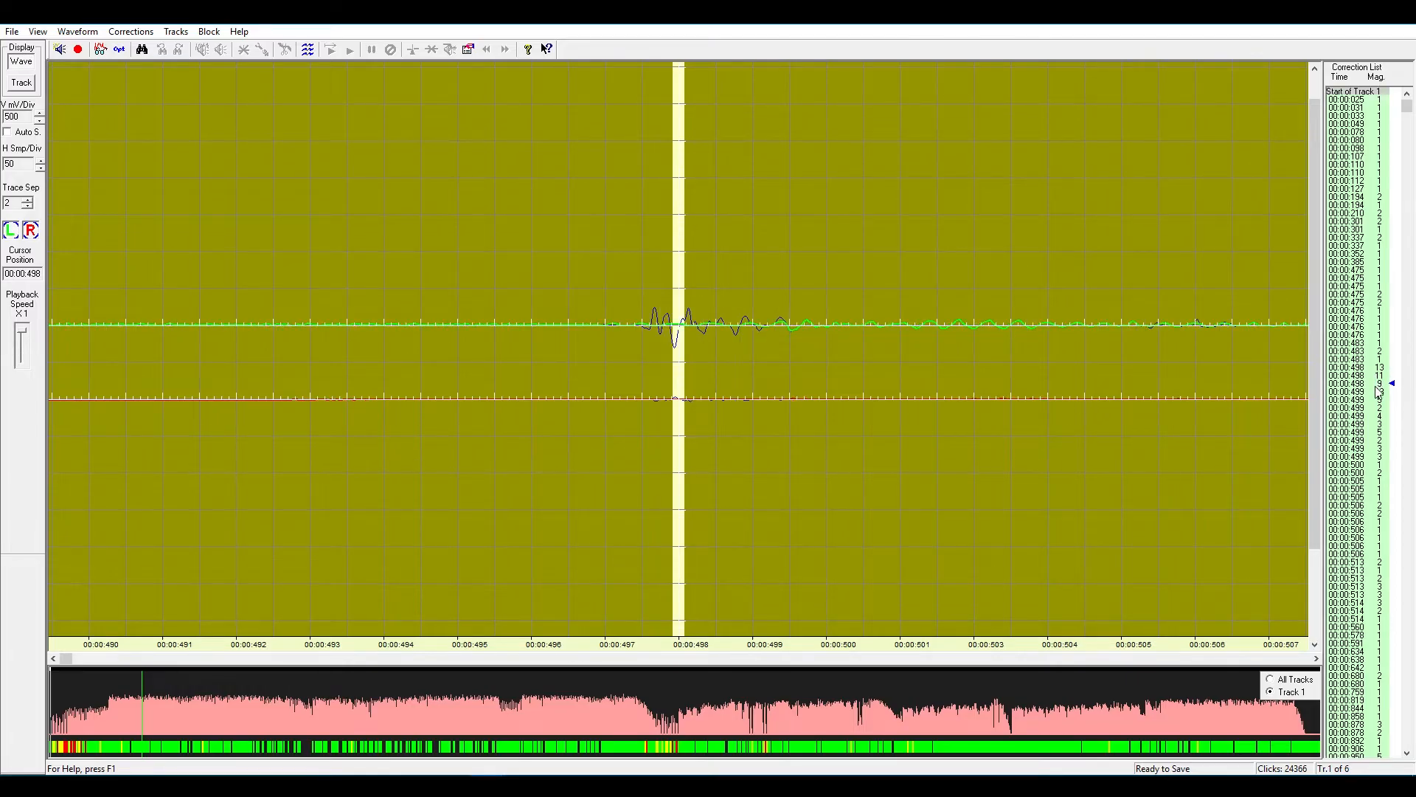
pyautogui.click(1378, 393)
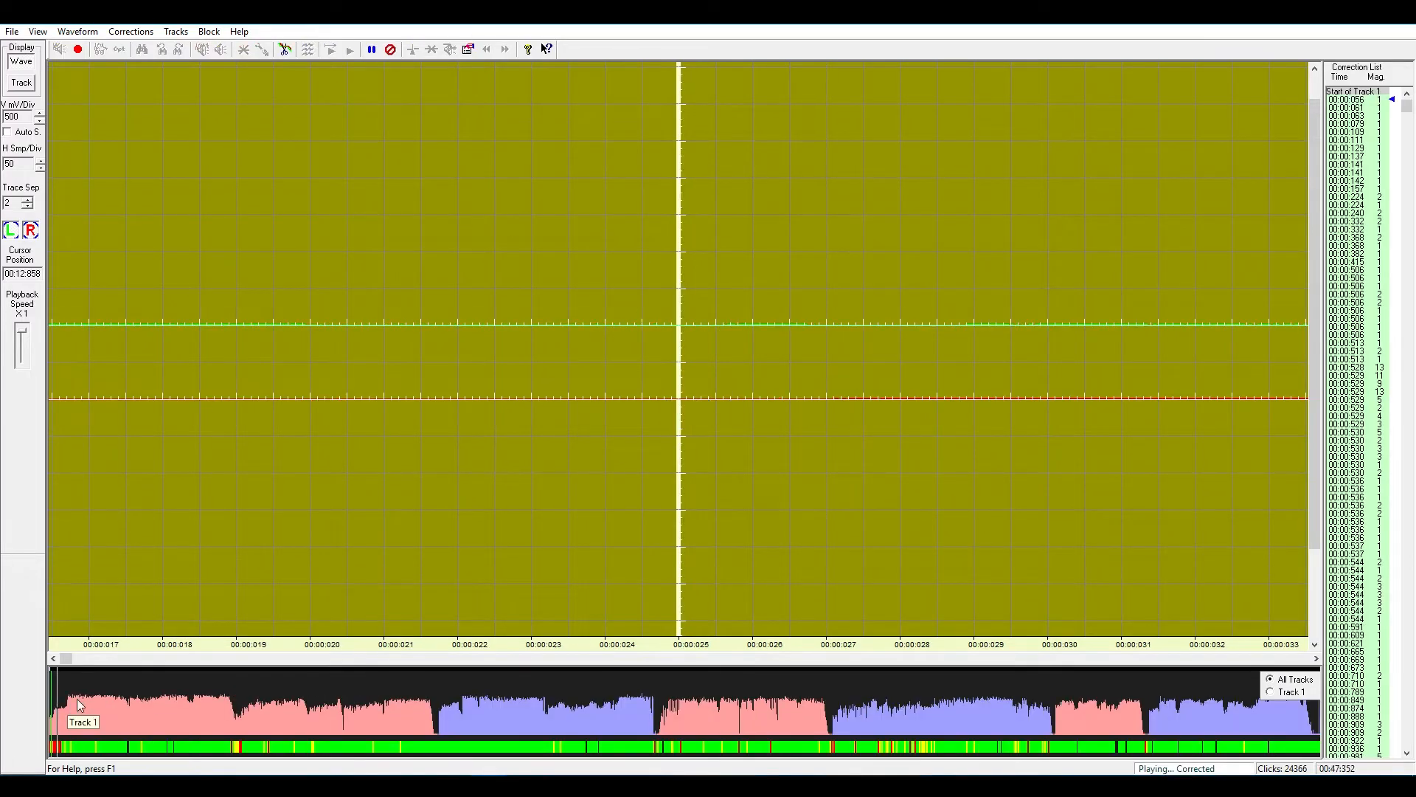
# Step: Limit the overview to Track 1, then start and stop playback of the corrected recording
pyautogui.click(77, 700)
pyautogui.click(367, 50)
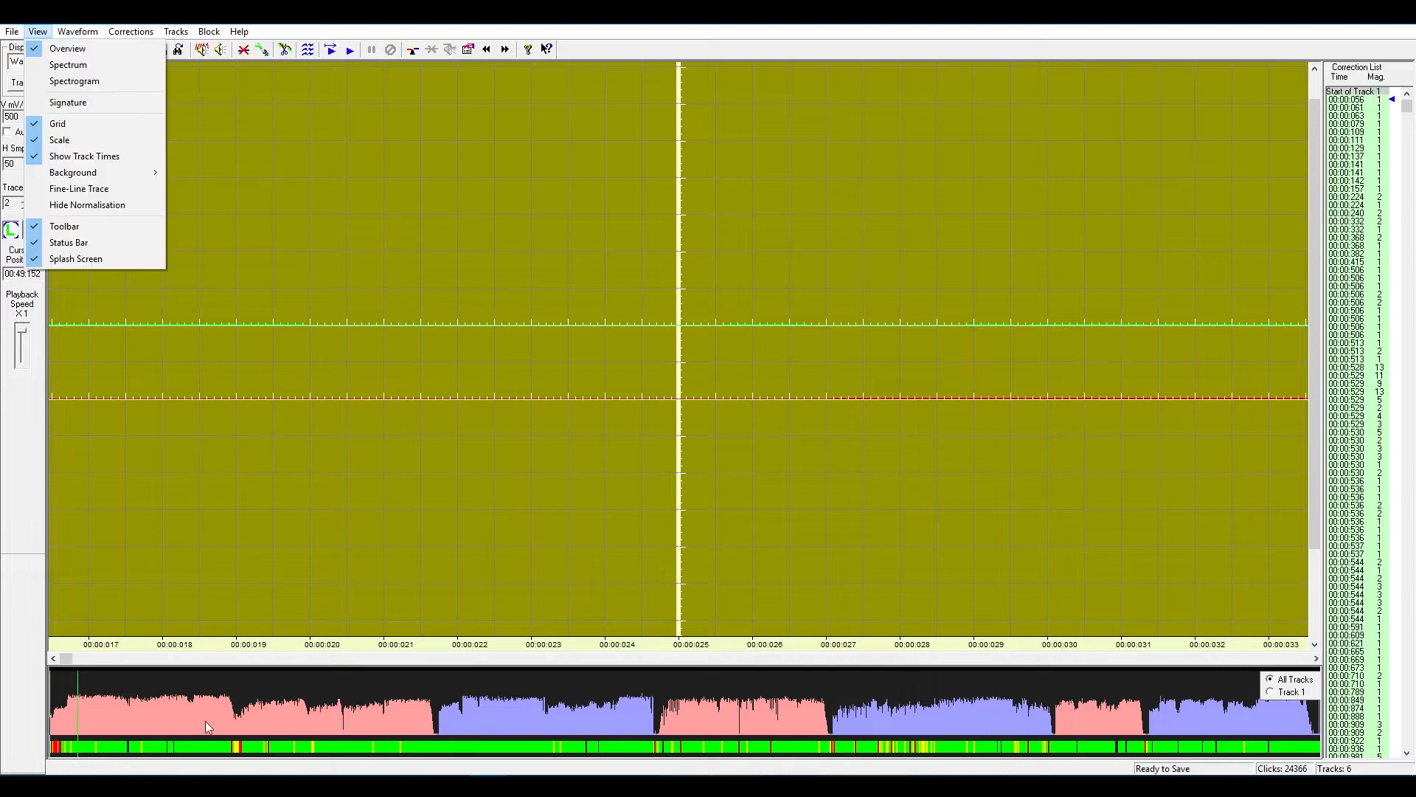
pyautogui.click(1270, 692)
pyautogui.click(1270, 692)
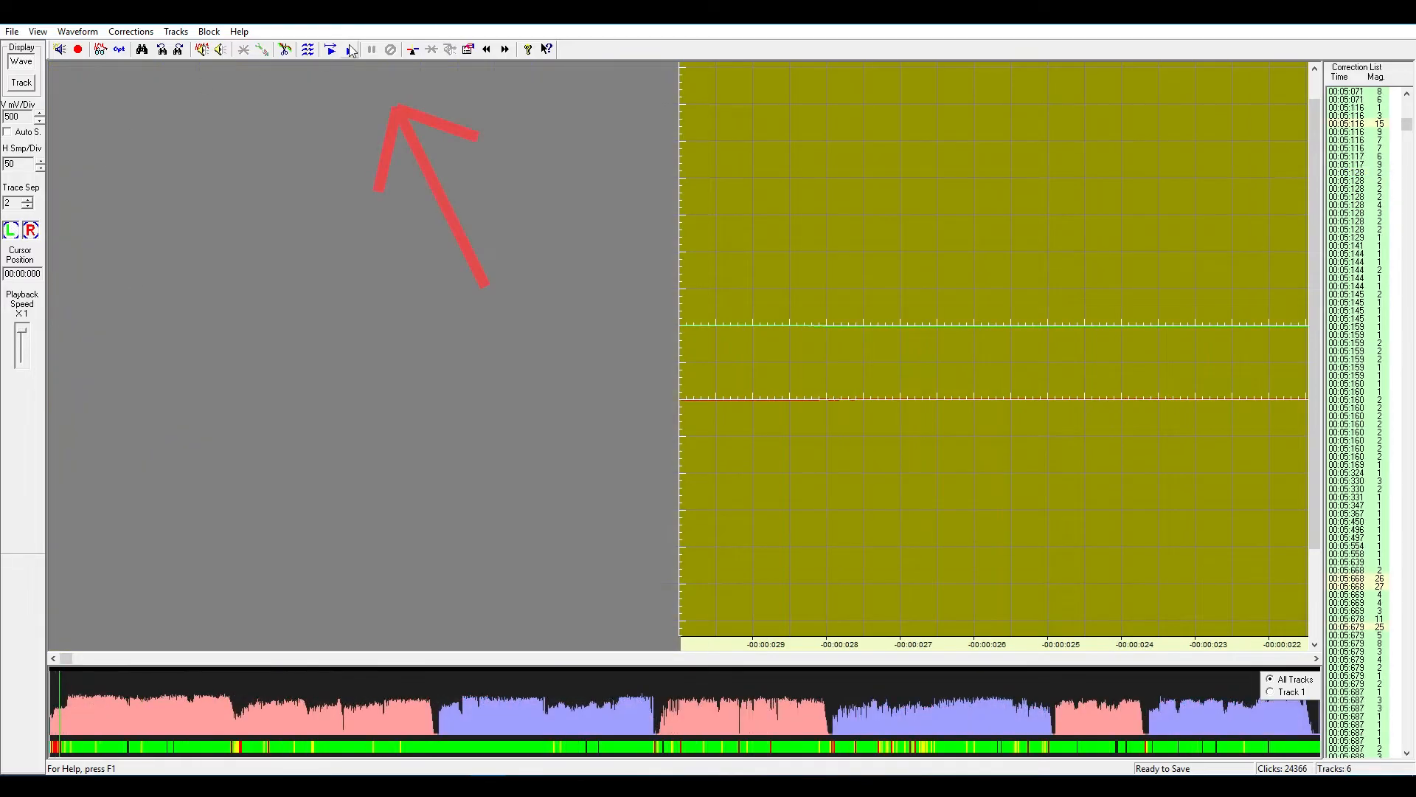
pyautogui.click(350, 50)
pyautogui.click(389, 49)
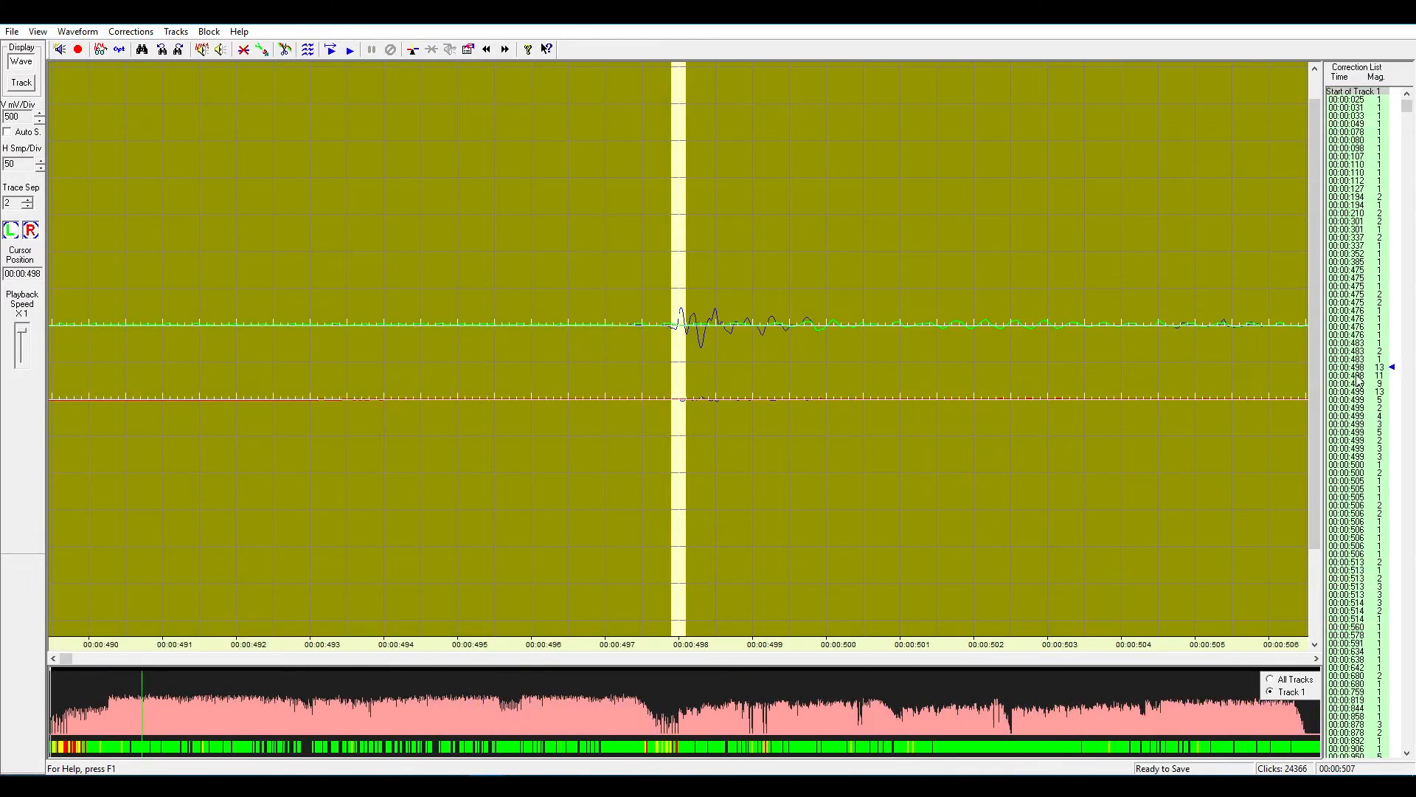
# Step: Examine the listed corrections of magnitude 11, 9 and 13 near the start of track 1
pyautogui.click(1358, 376)
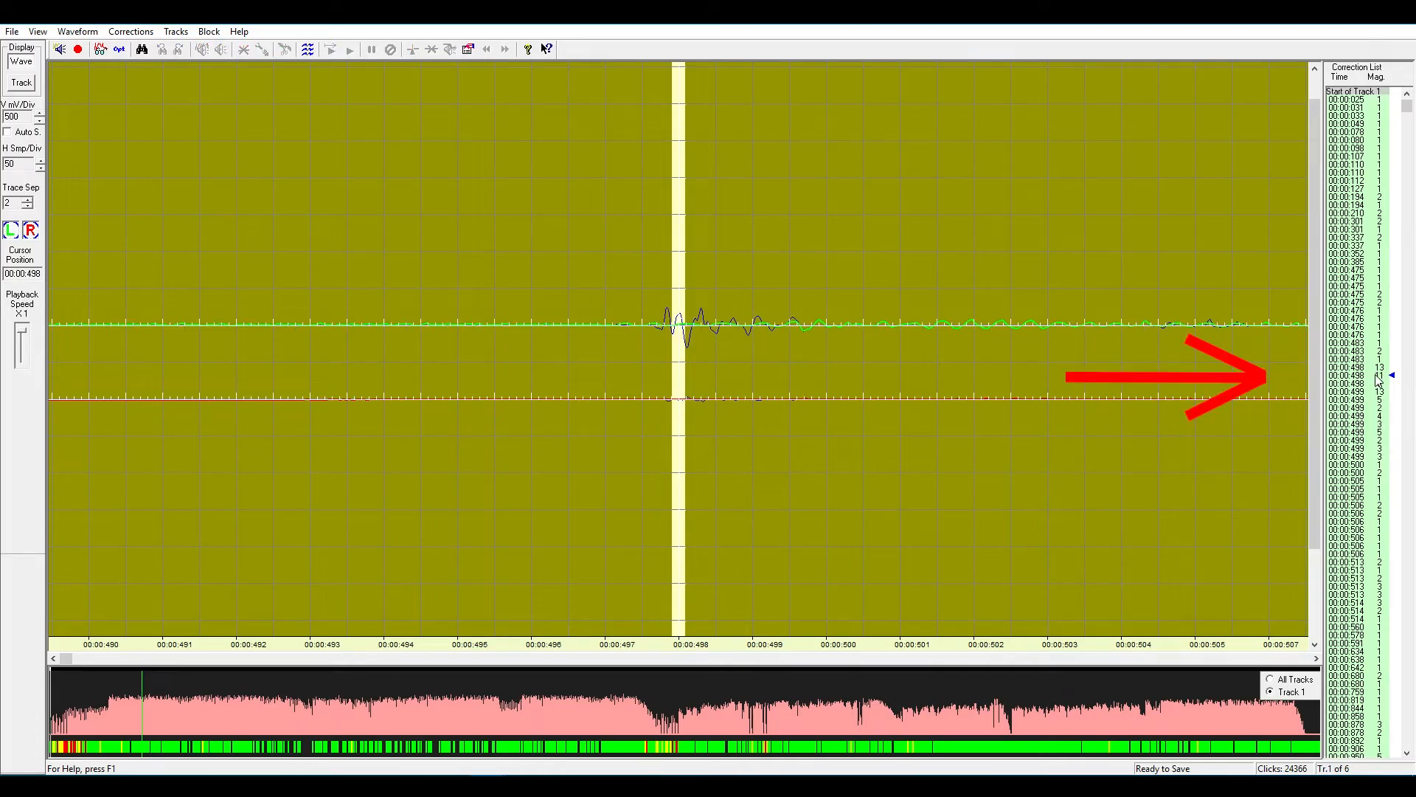
pyautogui.click(1377, 387)
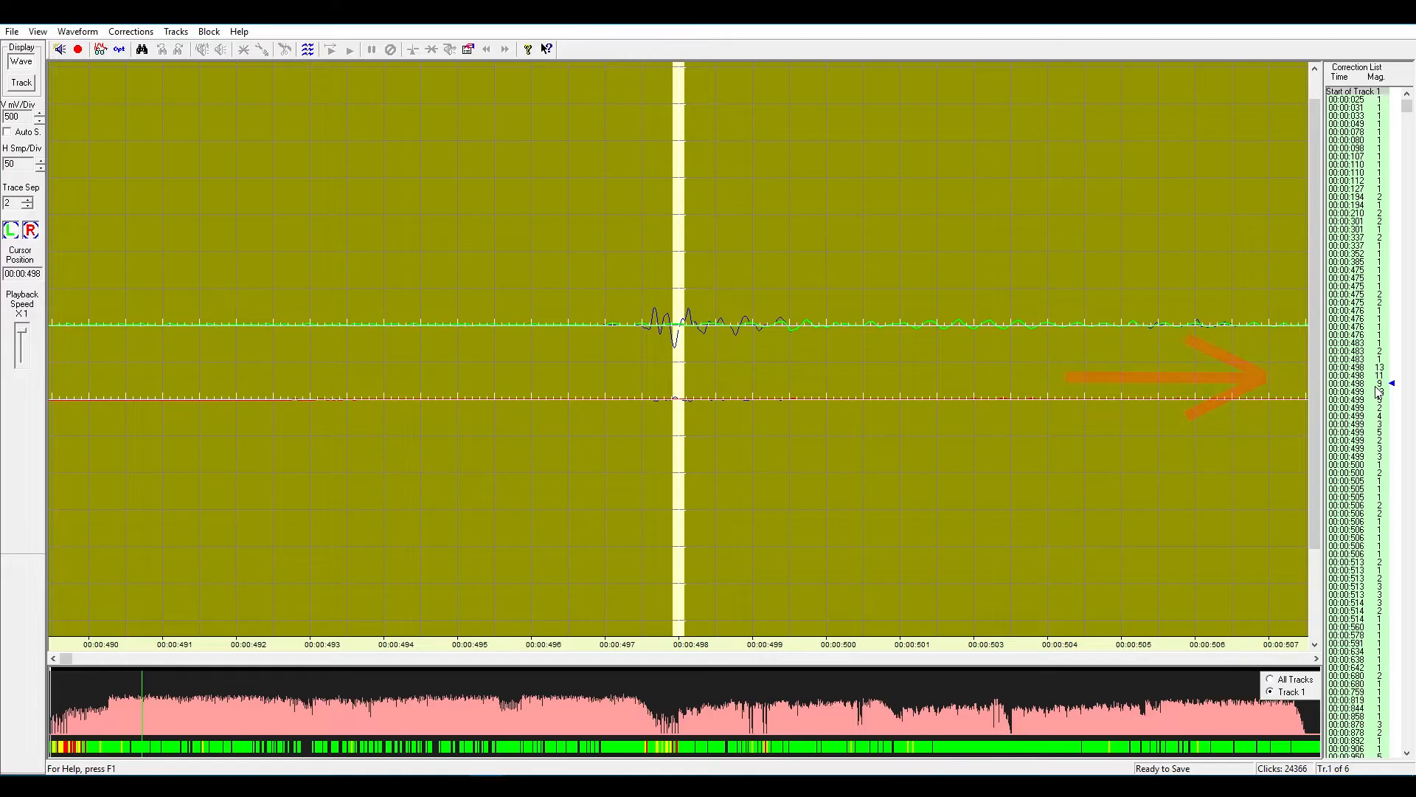
pyautogui.click(1379, 393)
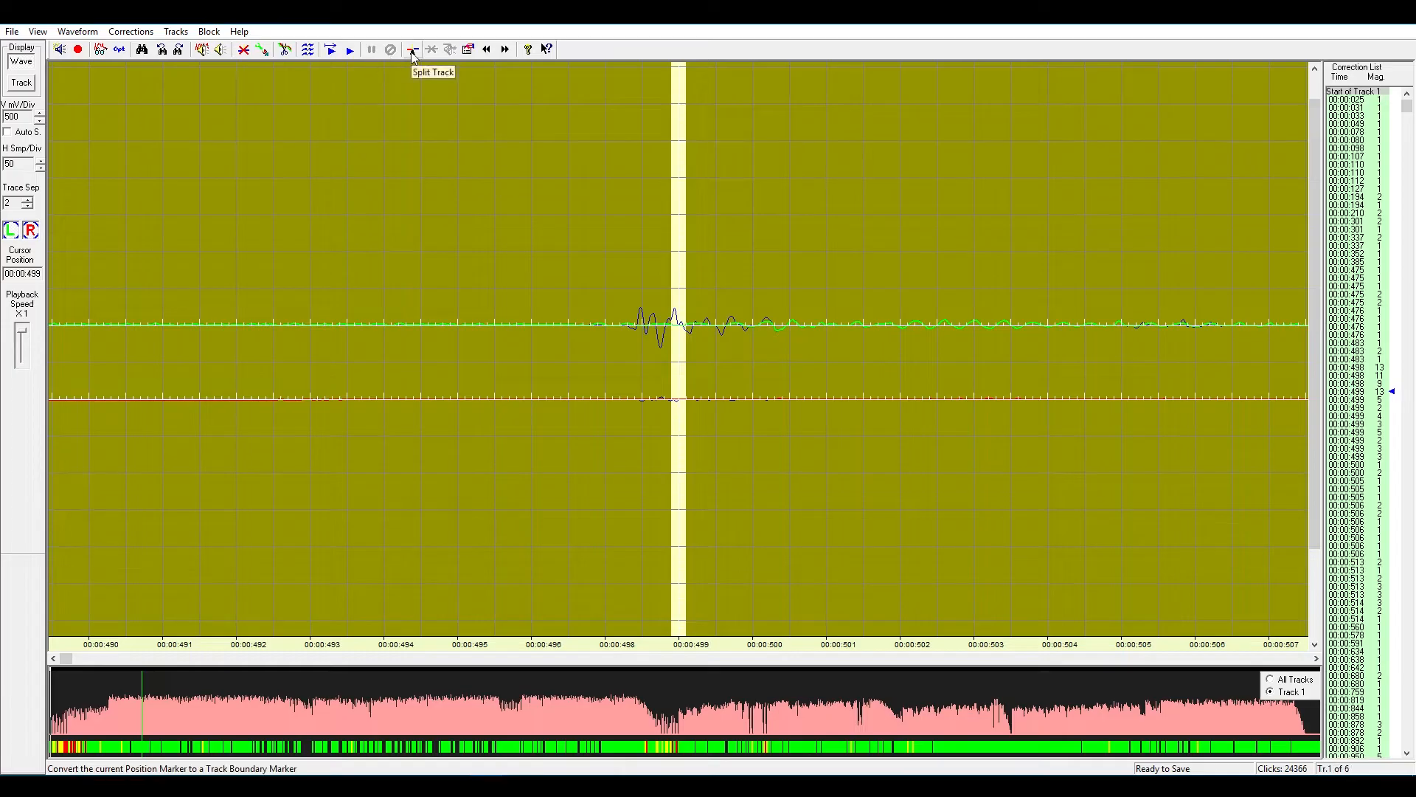
# Step: Limit the correction list to corrections with magnitude 15+ (yellow/red)
pyautogui.click(130, 30)
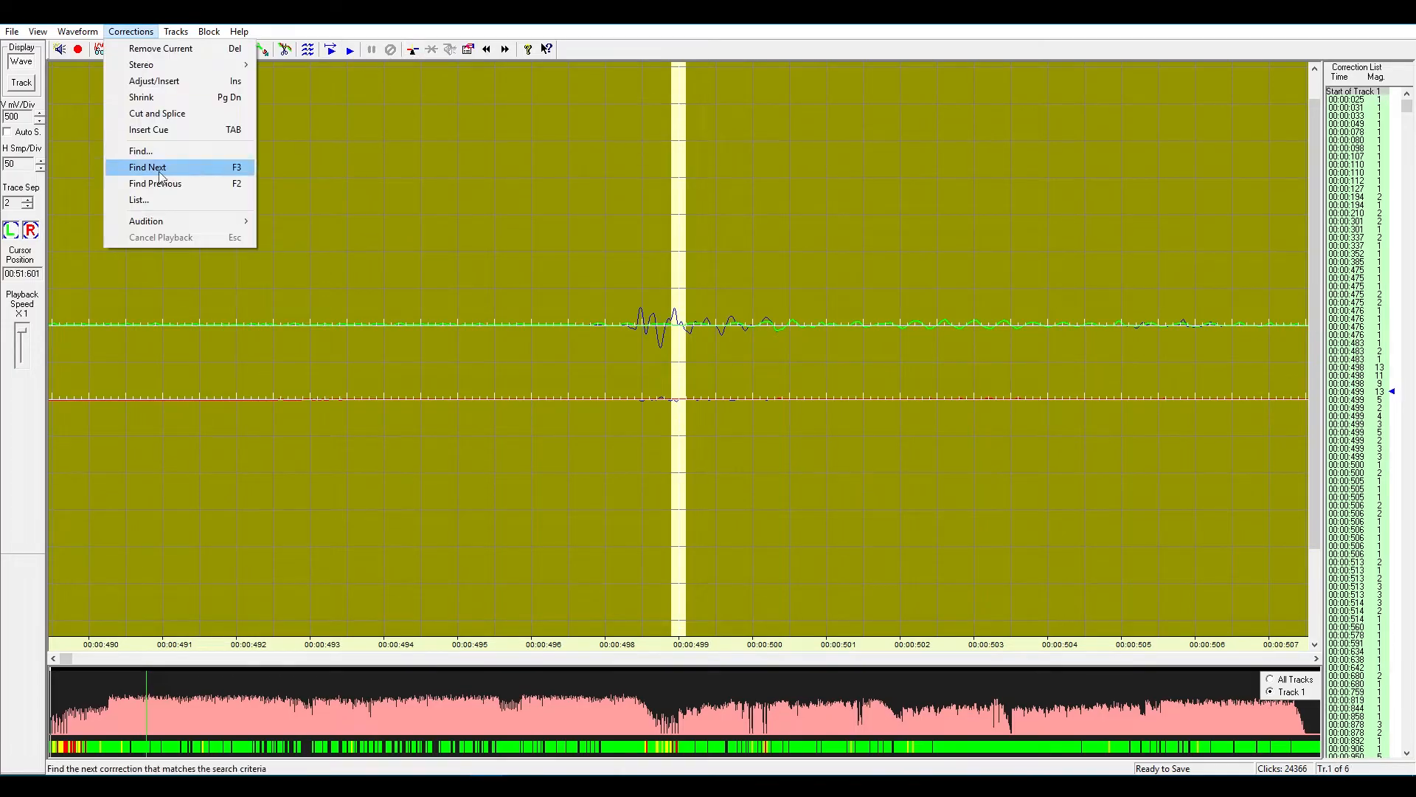
pyautogui.click(167, 200)
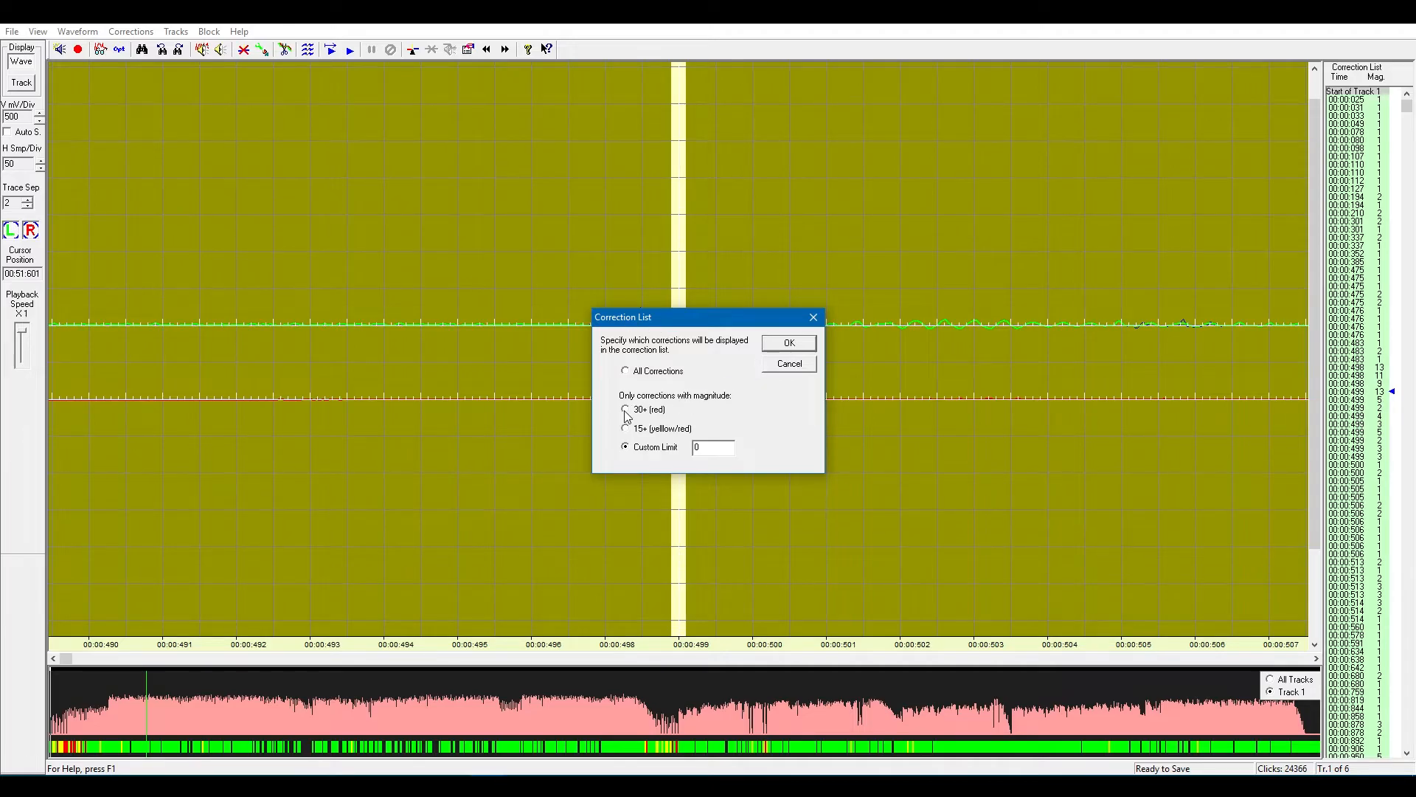
pyautogui.click(625, 429)
pyautogui.click(806, 344)
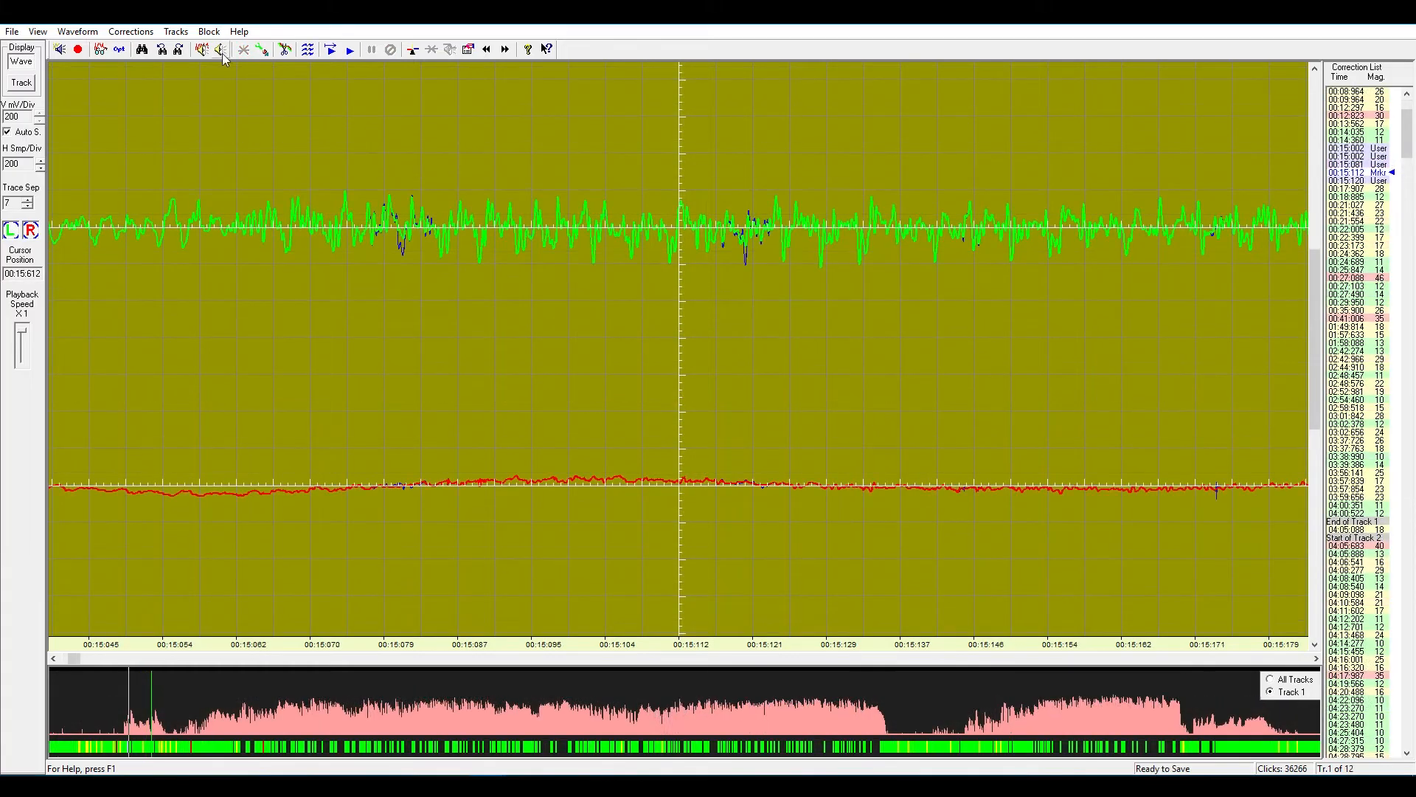
# Step: Audition the corrected and original audio around the marker at 00:15:112 for comparison
pyautogui.click(220, 50)
pyautogui.click(220, 49)
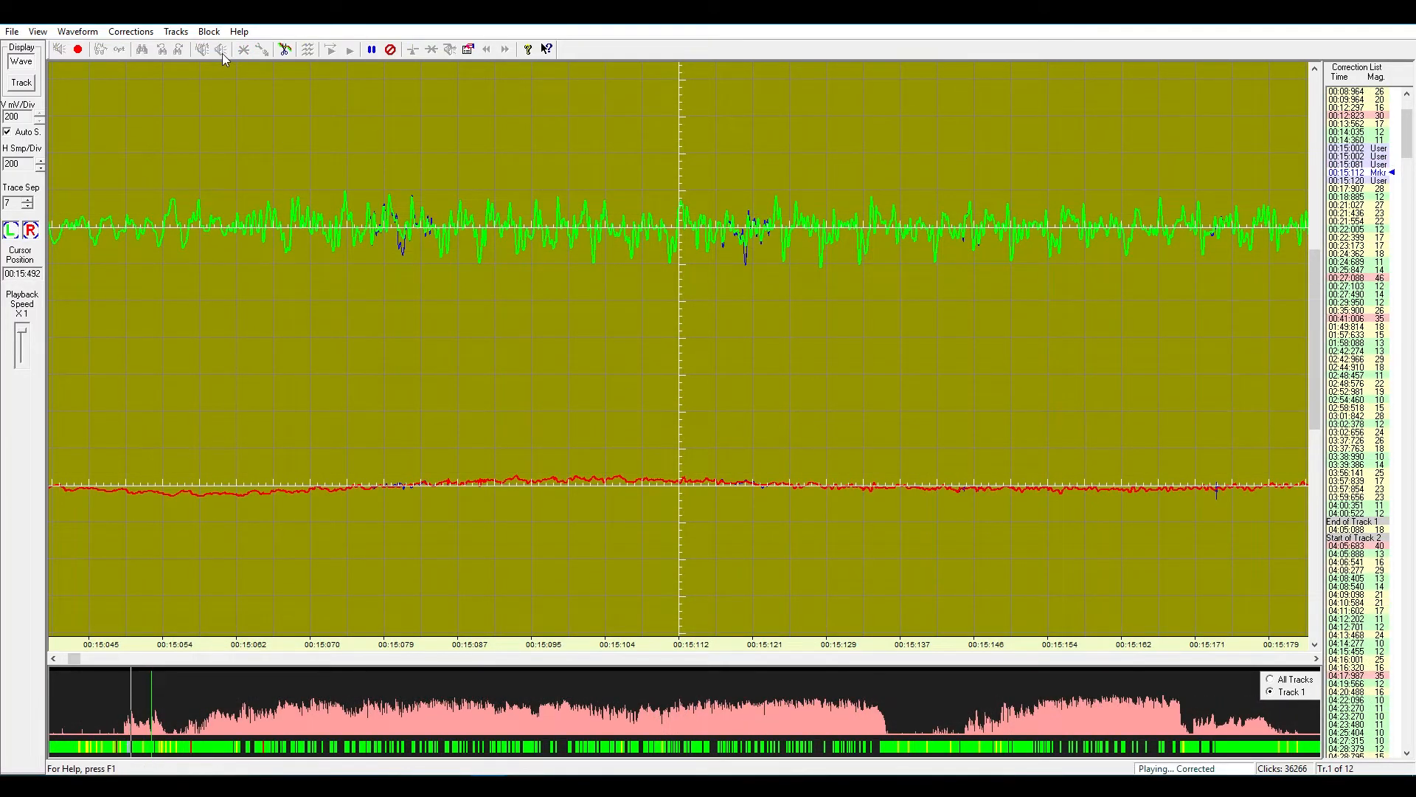
pyautogui.click(201, 49)
pyautogui.click(216, 53)
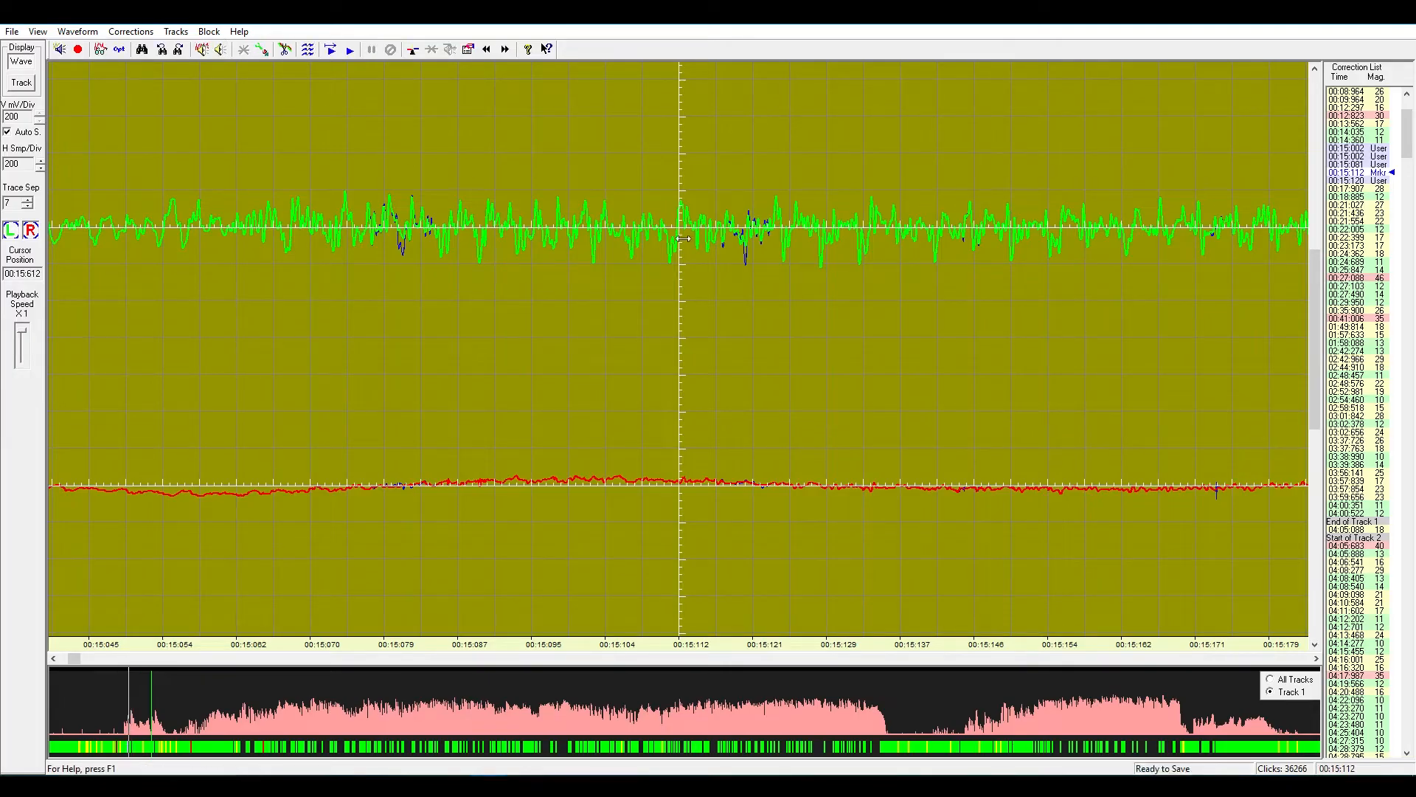
# Step: Insert a correction at 00:15:124, widen it slightly and apply it
pyautogui.click(784, 236)
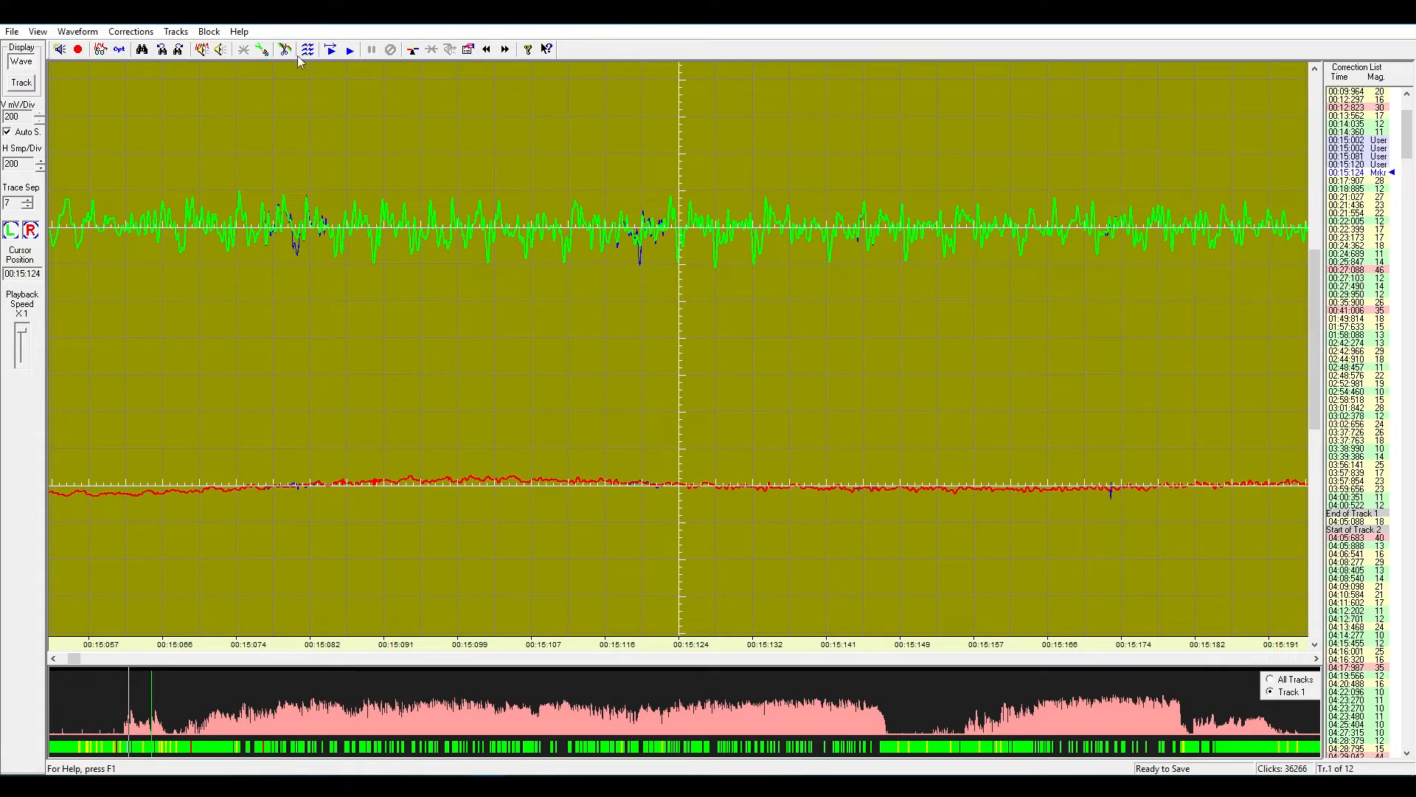
pyautogui.click(258, 50)
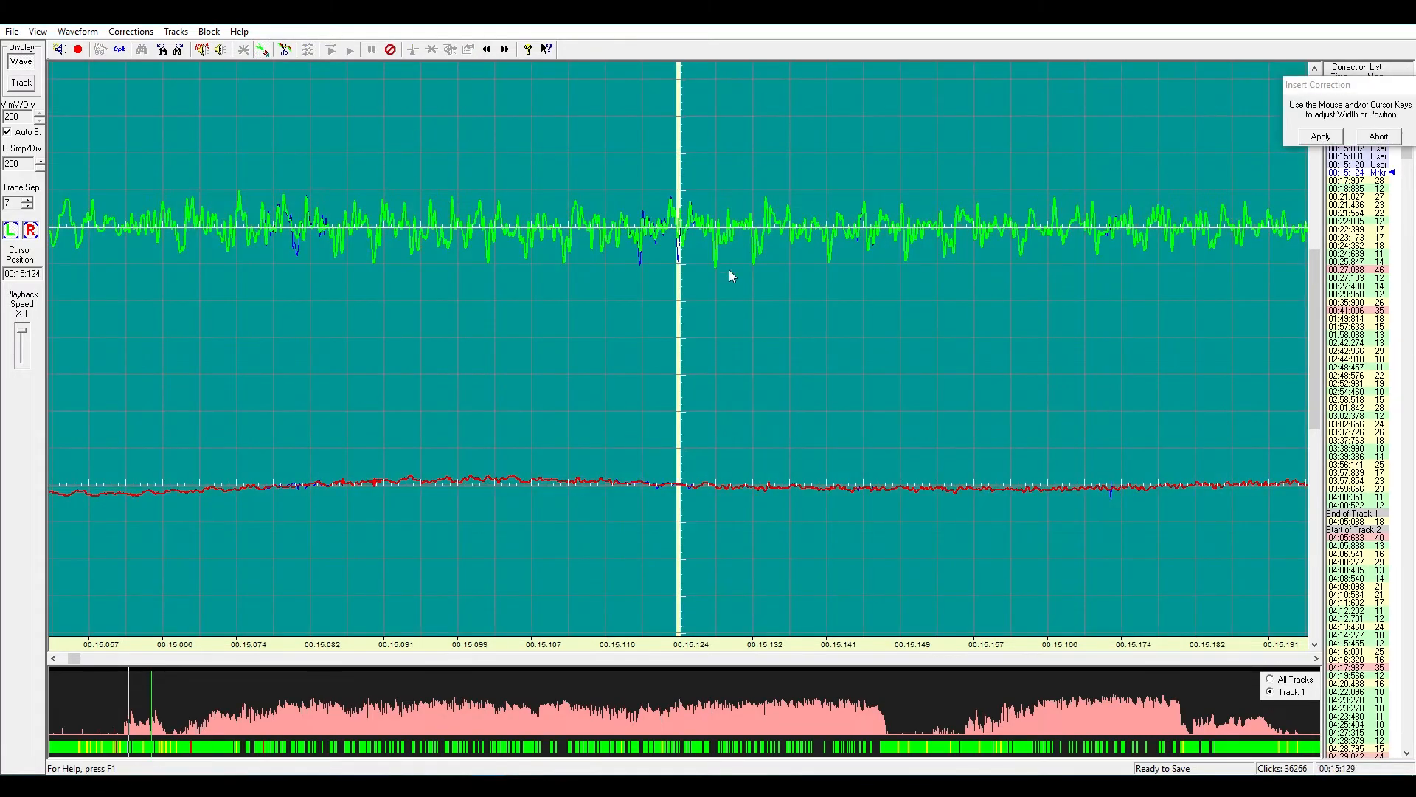
pyautogui.moveTo(675, 271); pyautogui.dragTo(670, 268)
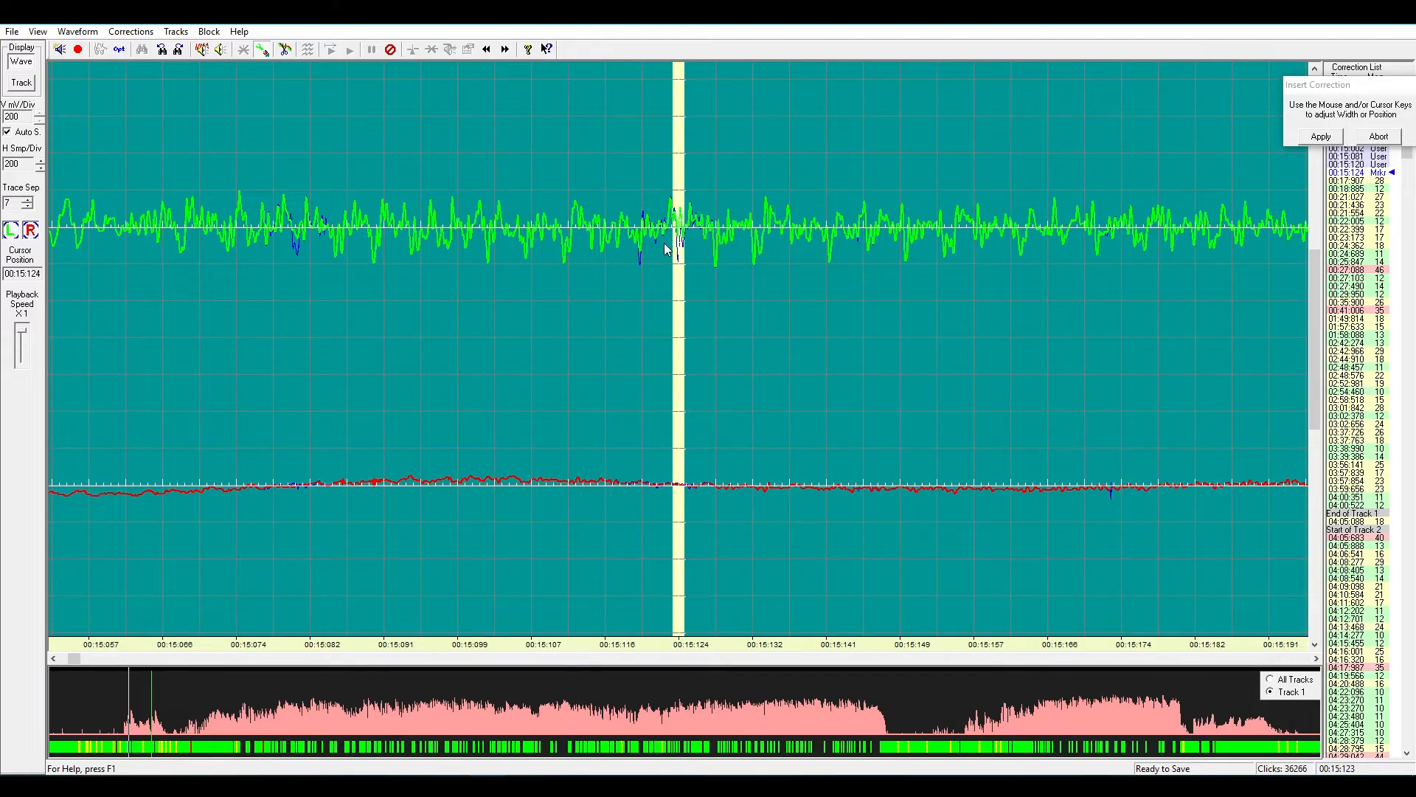
pyautogui.click(1318, 138)
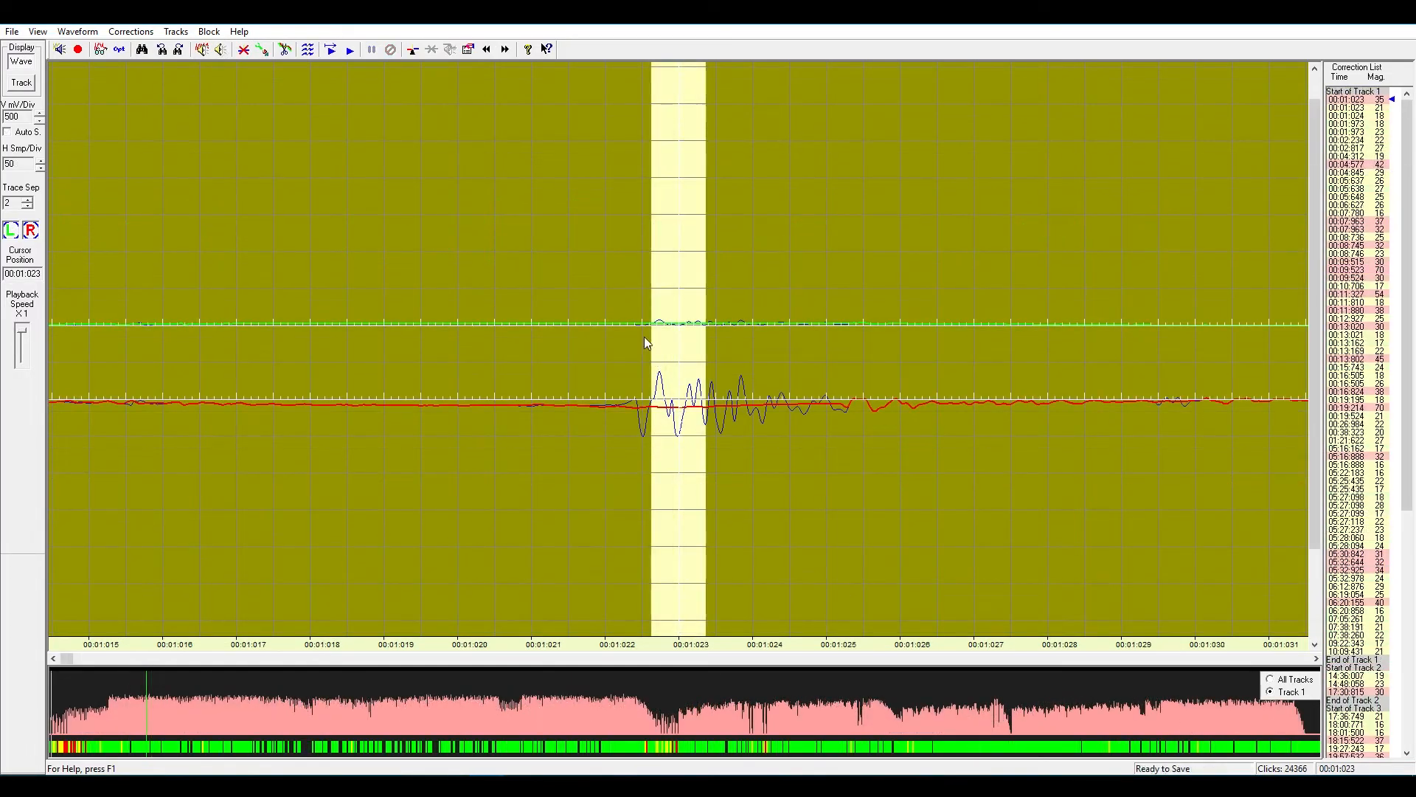
# Step: Adjust the extent of the magnitude 35 correction at 00:01:023 by moving its left boundary
pyautogui.click(131, 31)
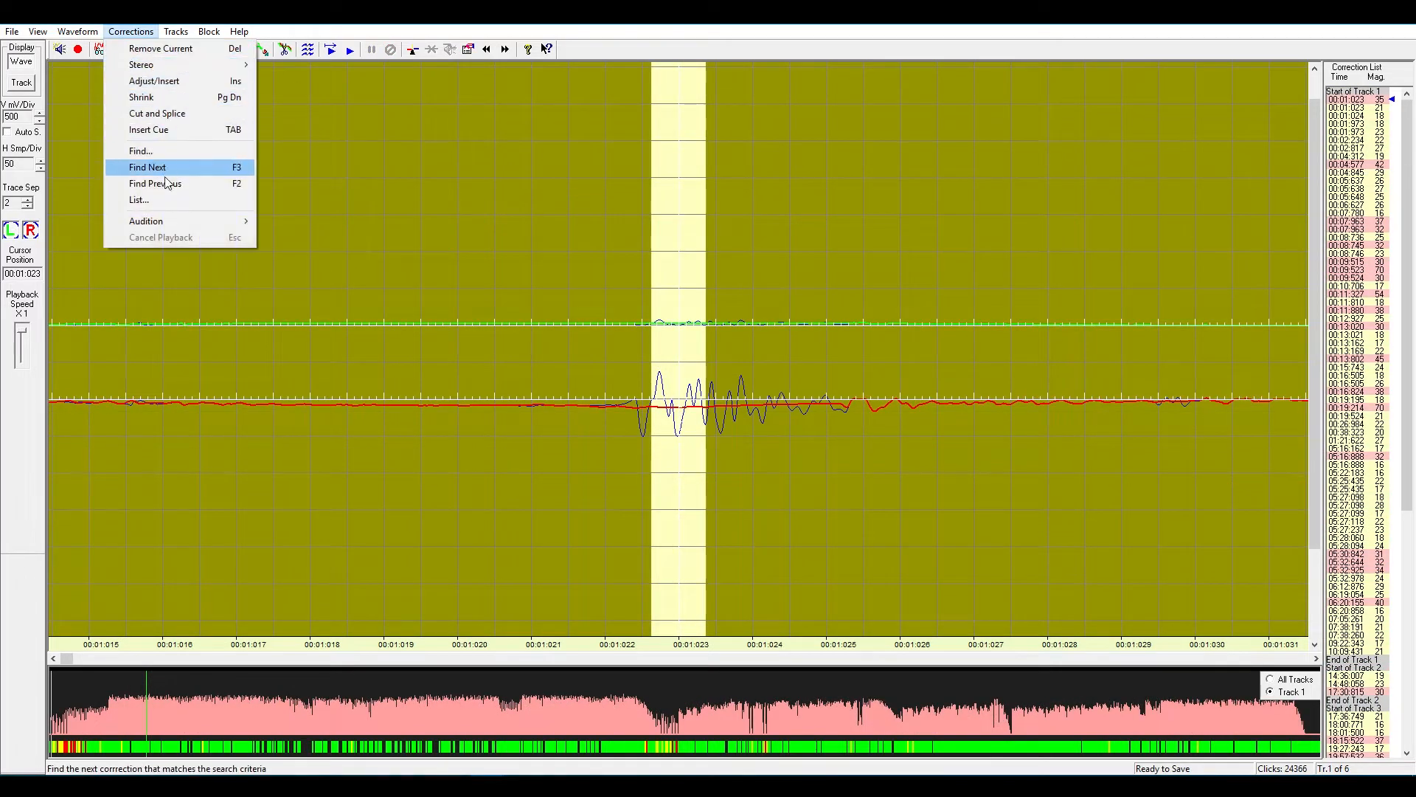
pyautogui.click(154, 82)
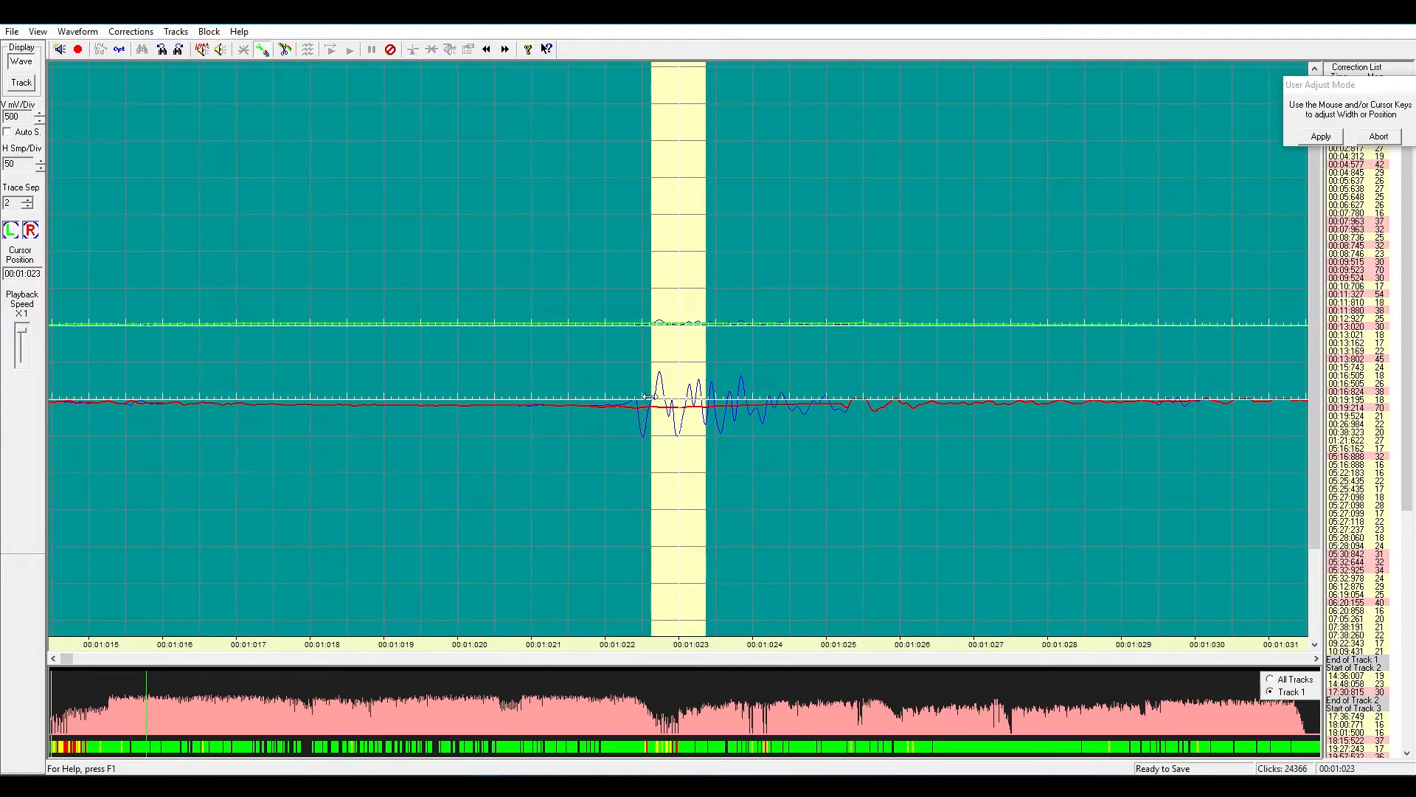
pyautogui.moveTo(658, 393); pyautogui.dragTo(683, 391)
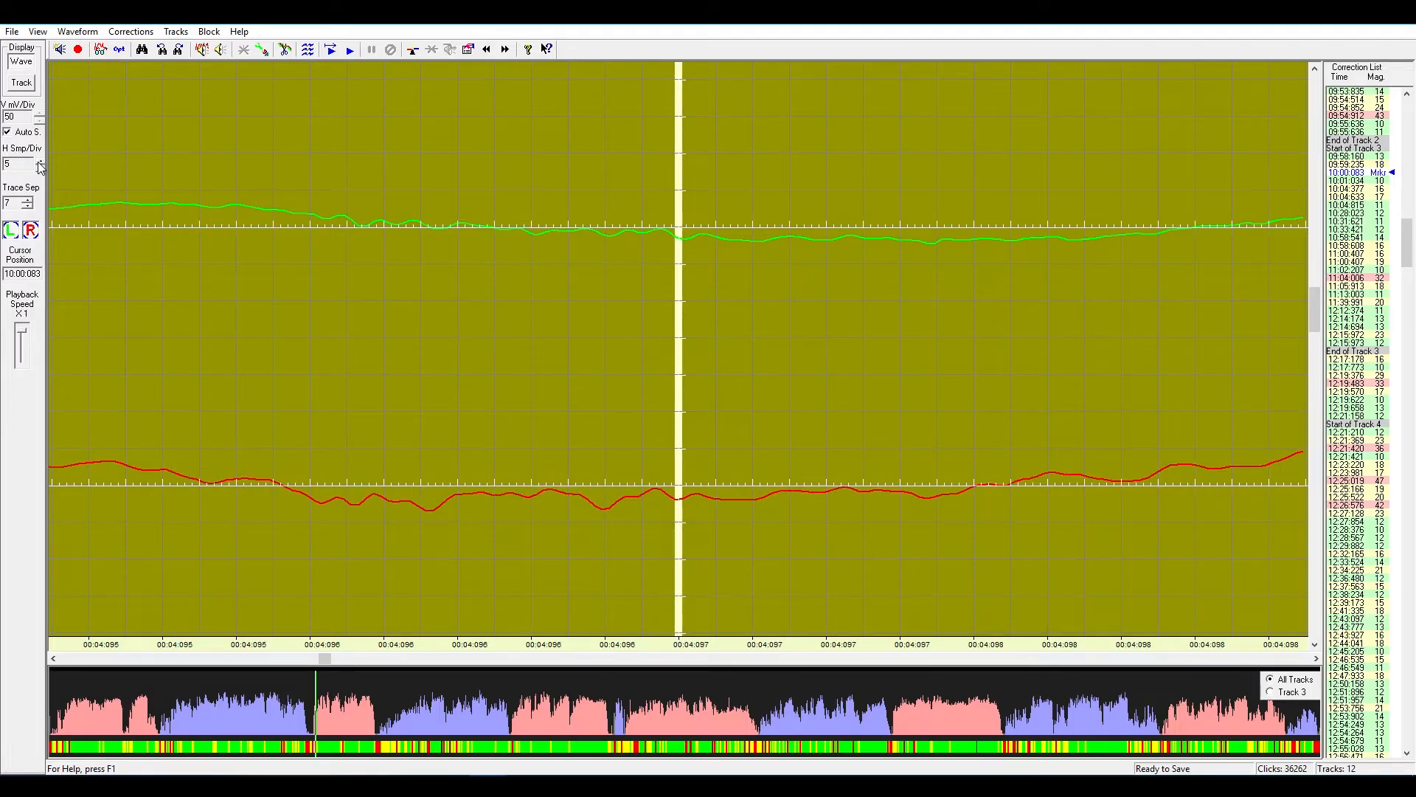
# Step: Insert a correction at 00:15:012, limit it to the right channel and adjust its width around the click
pyautogui.click(200, 52)
pyautogui.click(252, 56)
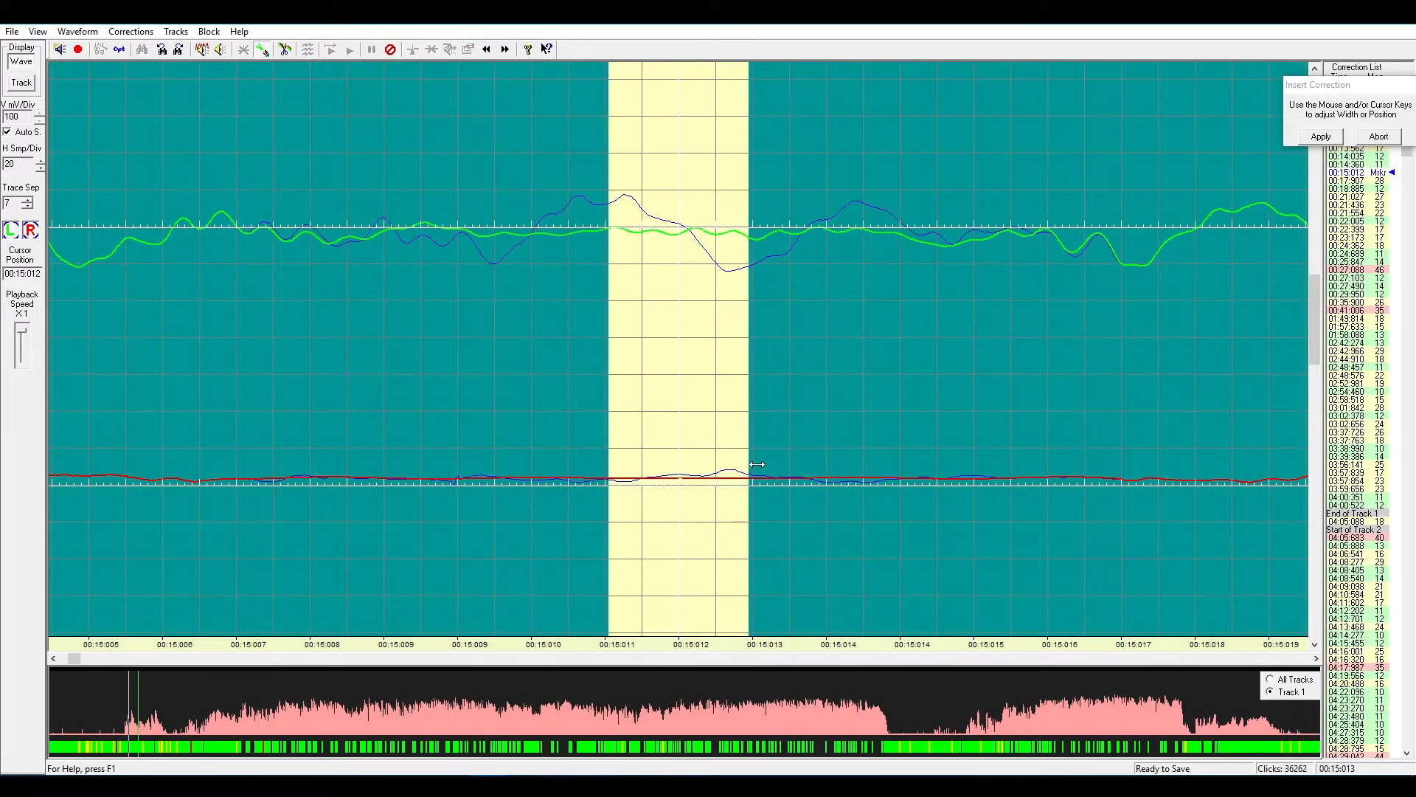
pyautogui.moveTo(750, 464); pyautogui.dragTo(739, 472)
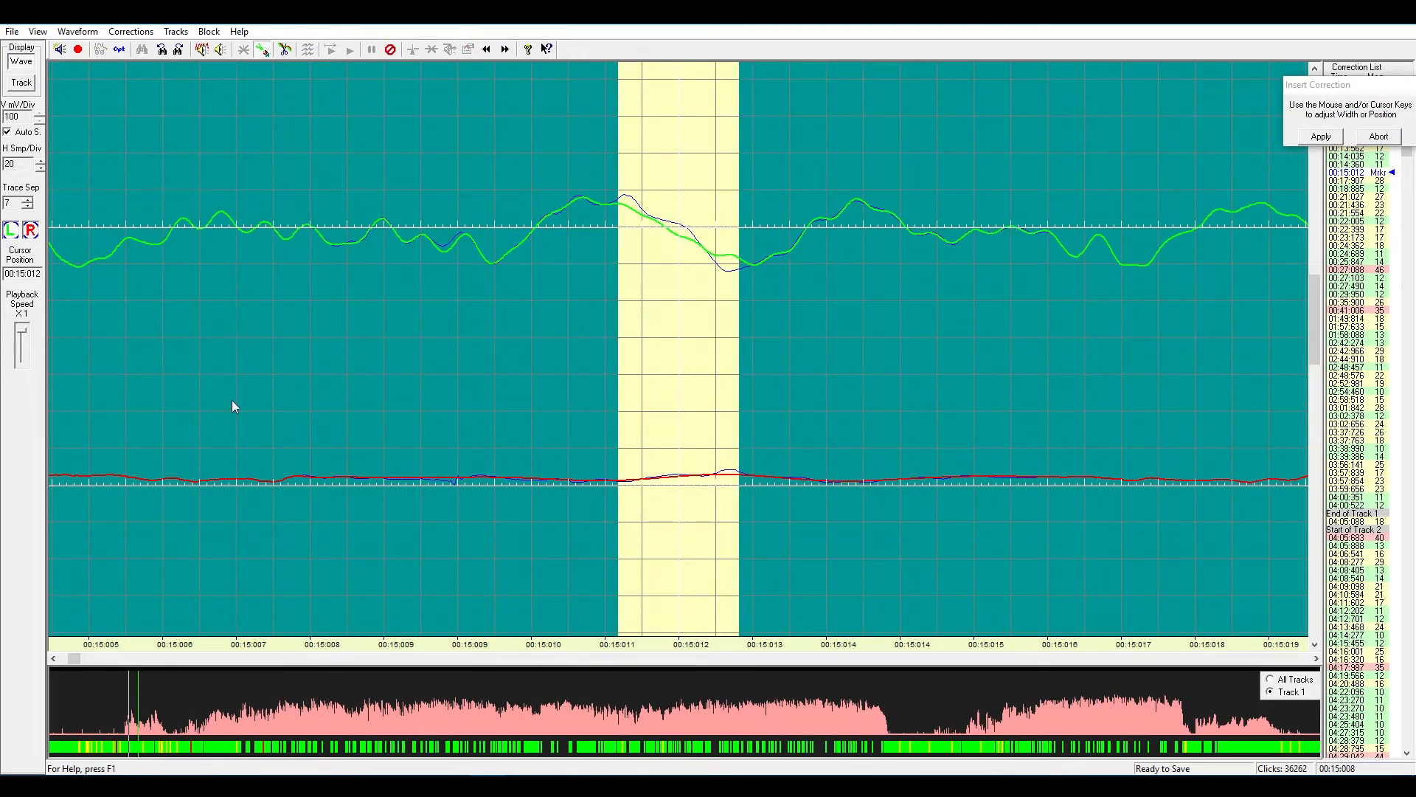
pyautogui.click(16, 234)
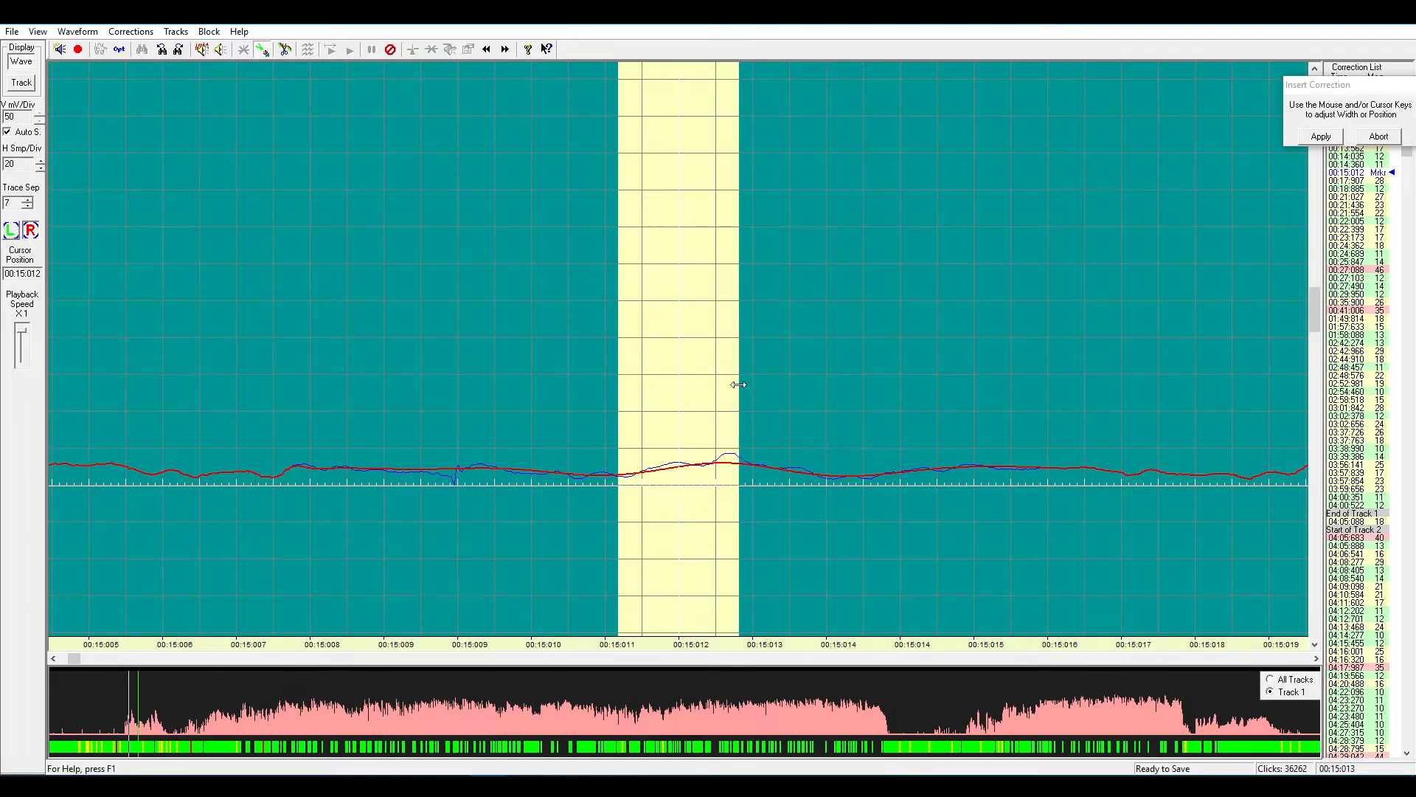
pyautogui.moveTo(739, 385); pyautogui.dragTo(771, 386)
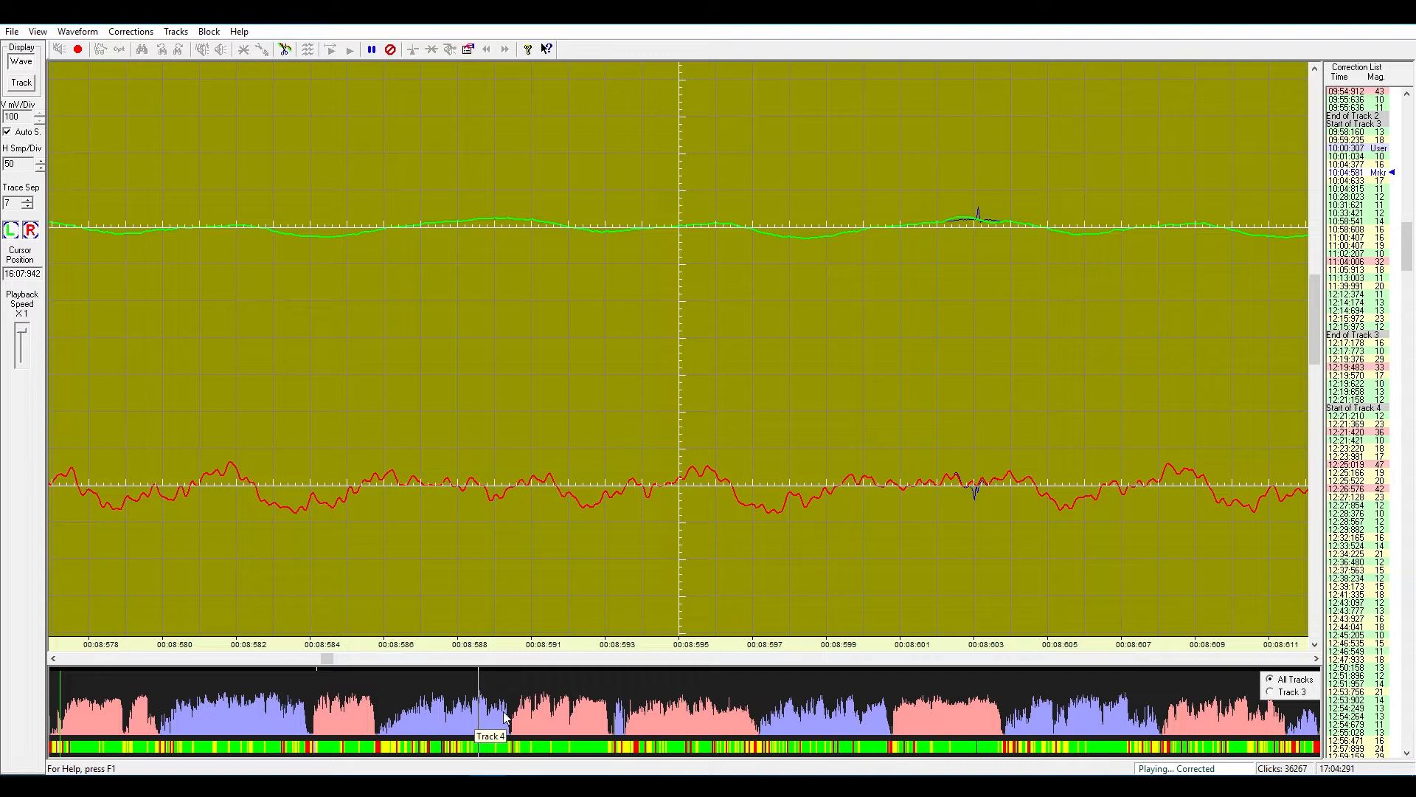
# Step: Show only Track 3 in the overview, return it to all tracks, and switch the main display to track view
pyautogui.click(504, 716)
pyautogui.click(1270, 692)
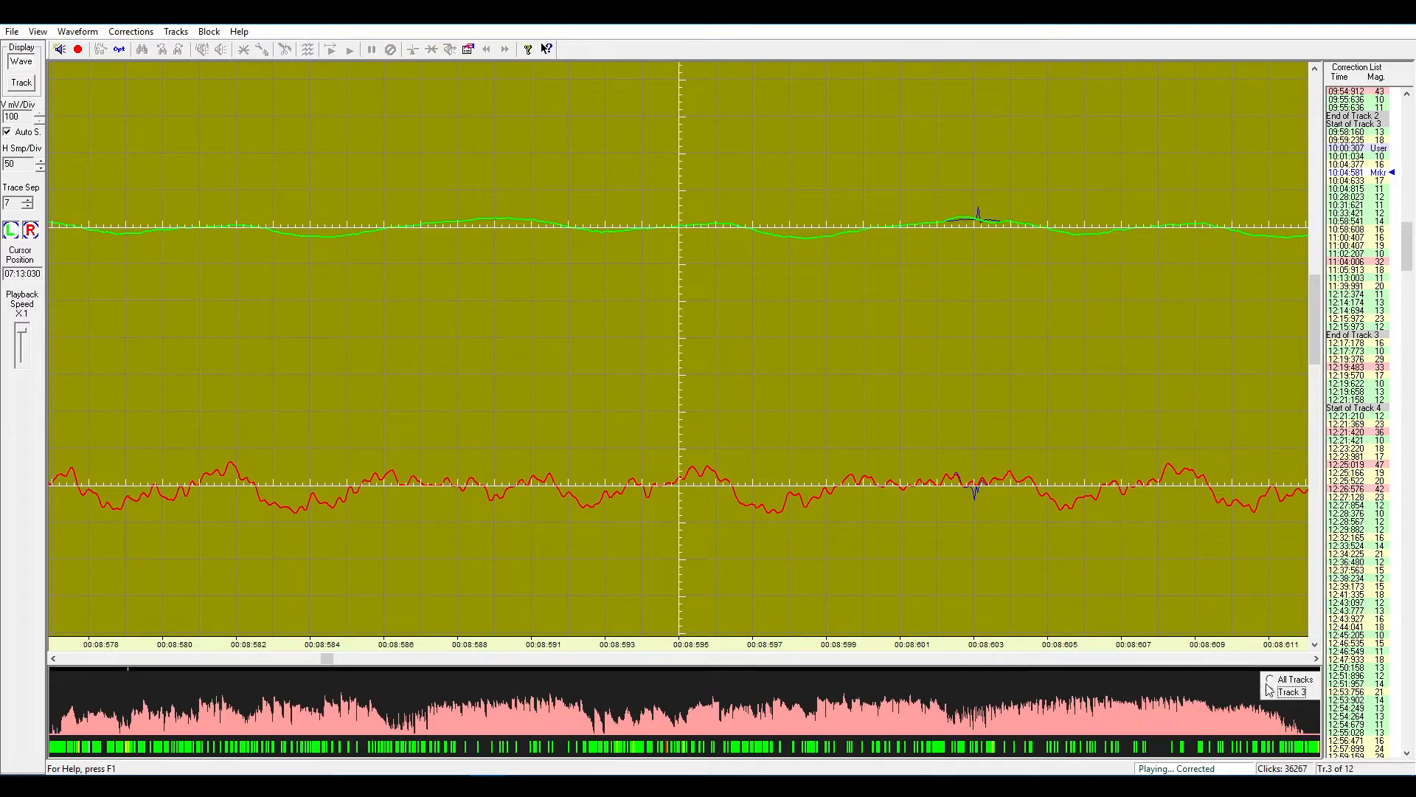
pyautogui.click(1271, 680)
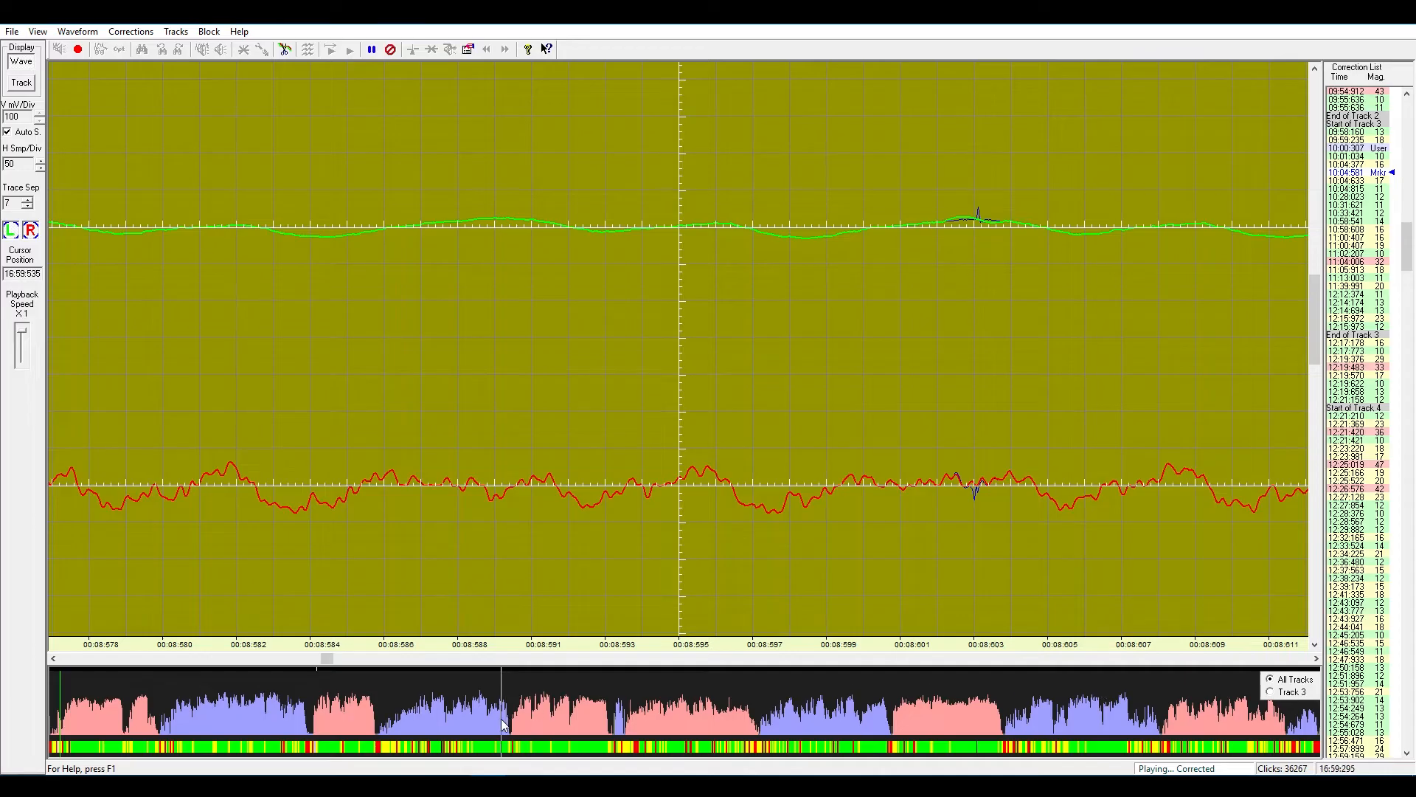
pyautogui.click(22, 83)
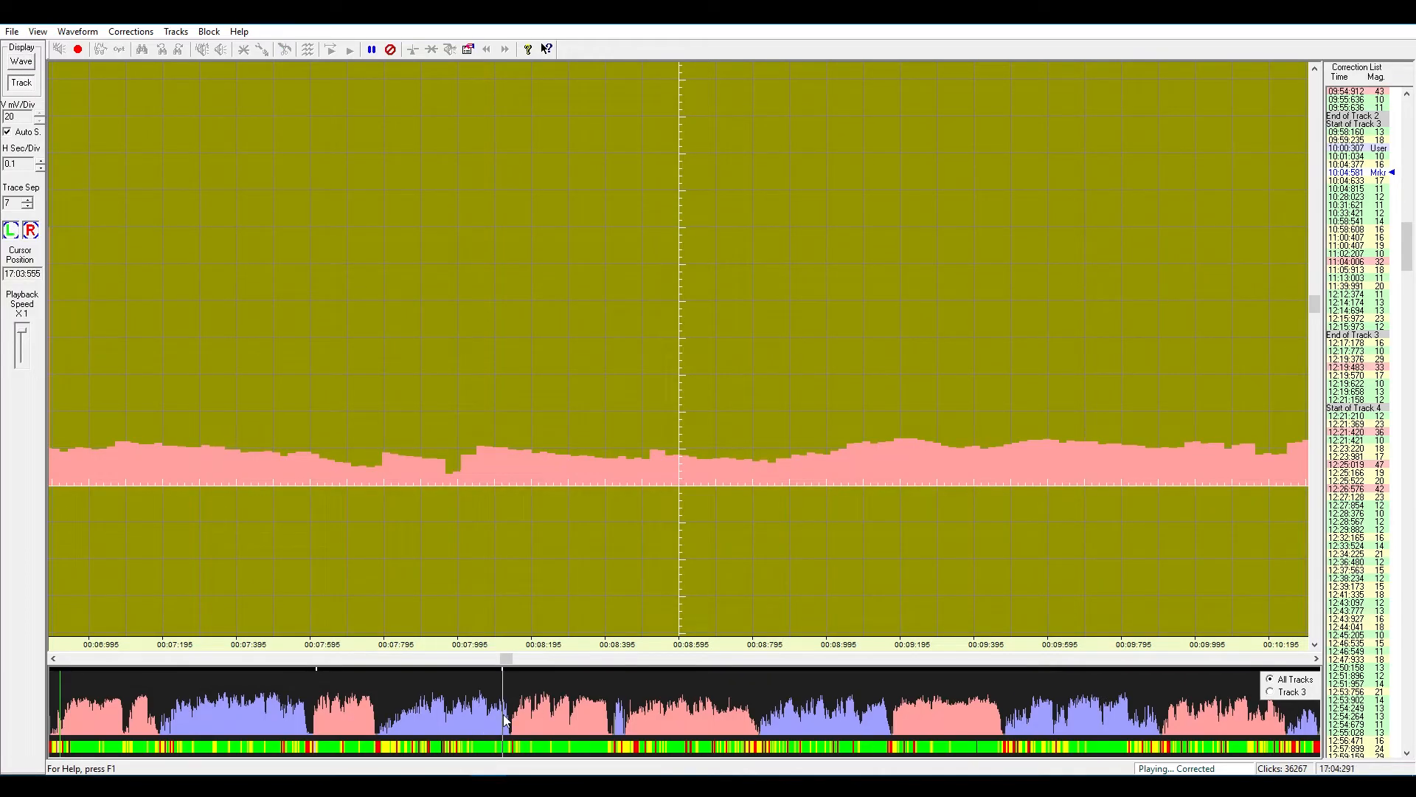
# Step: Stop playback, place the marker at 16:44:305 in Track 4 and play from there
pyautogui.click(652, 479)
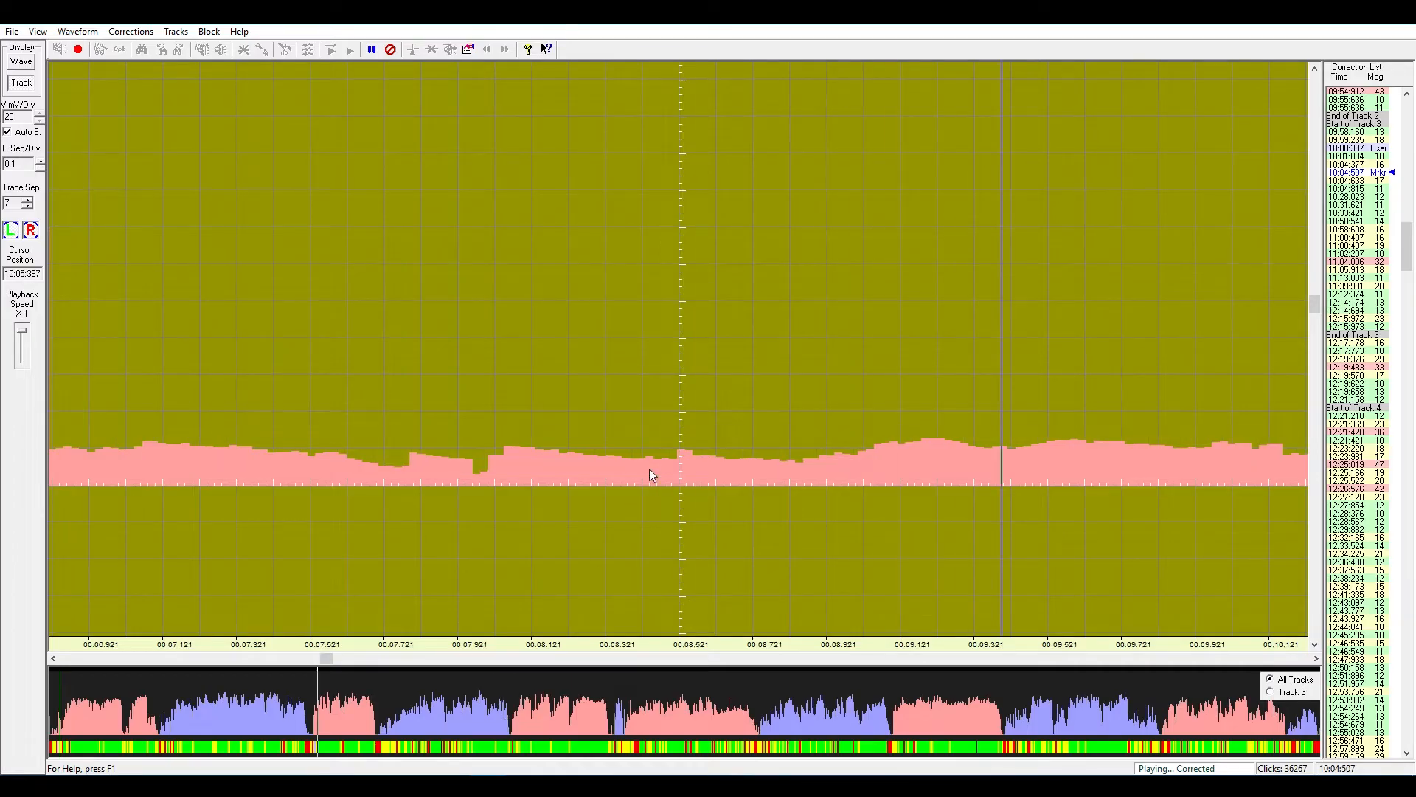
pyautogui.click(389, 49)
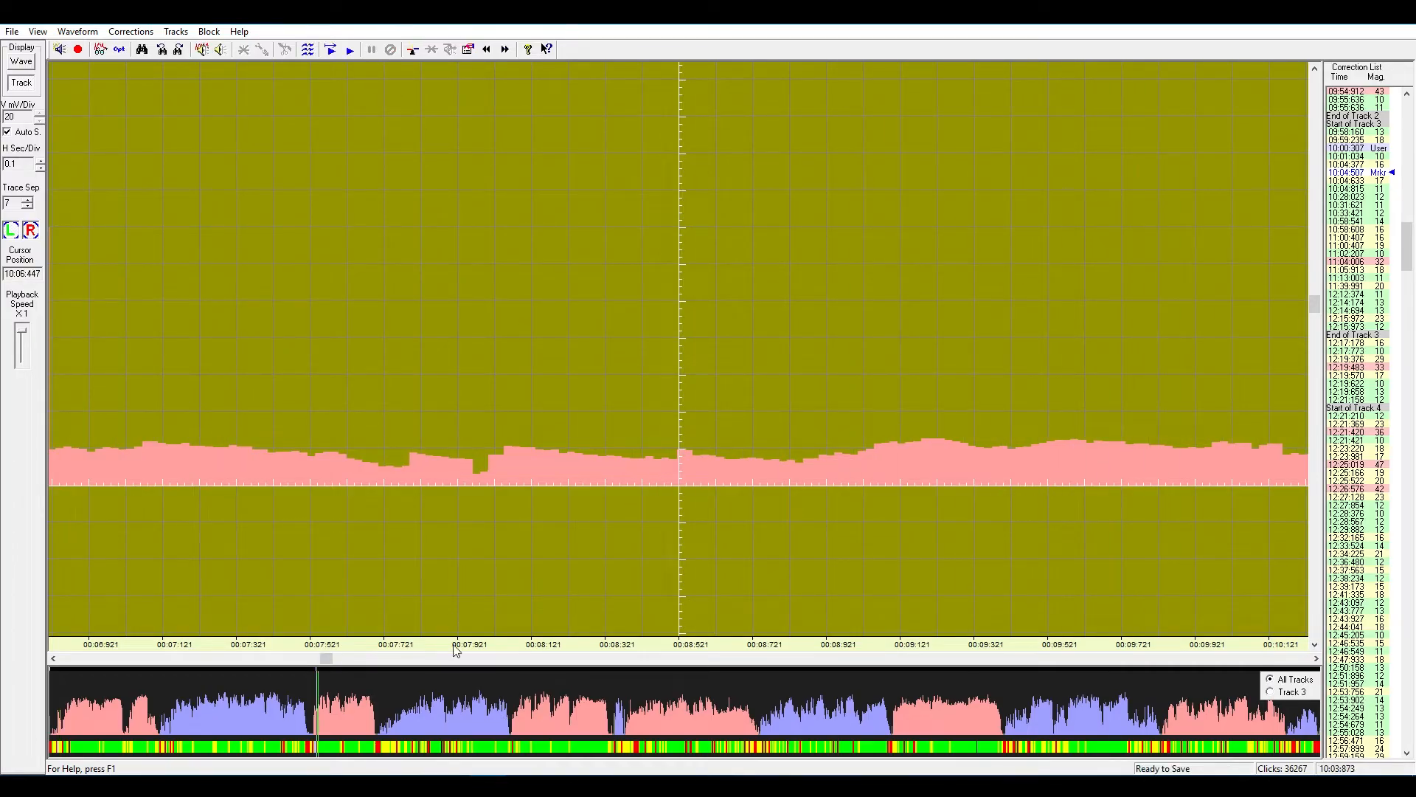
pyautogui.click(494, 717)
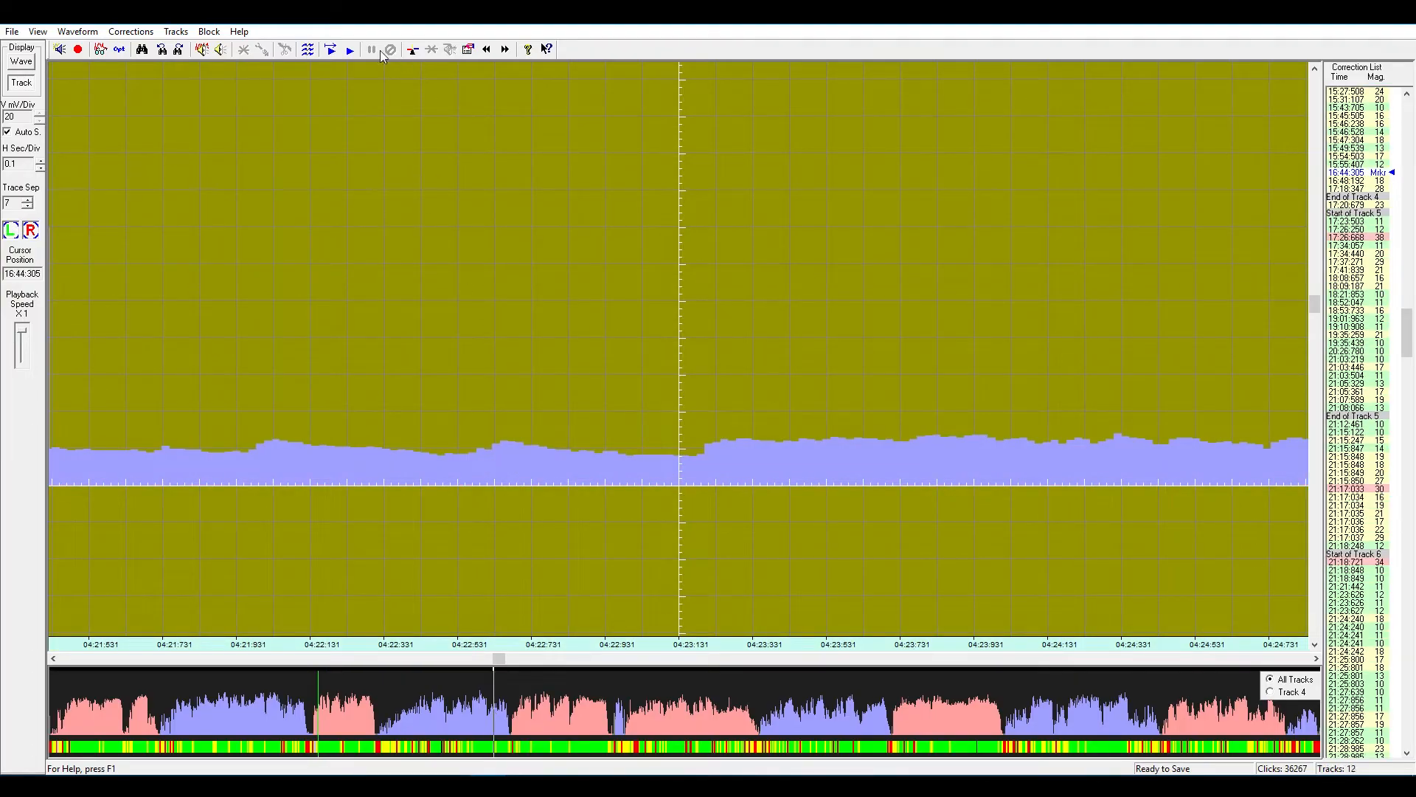
pyautogui.click(348, 50)
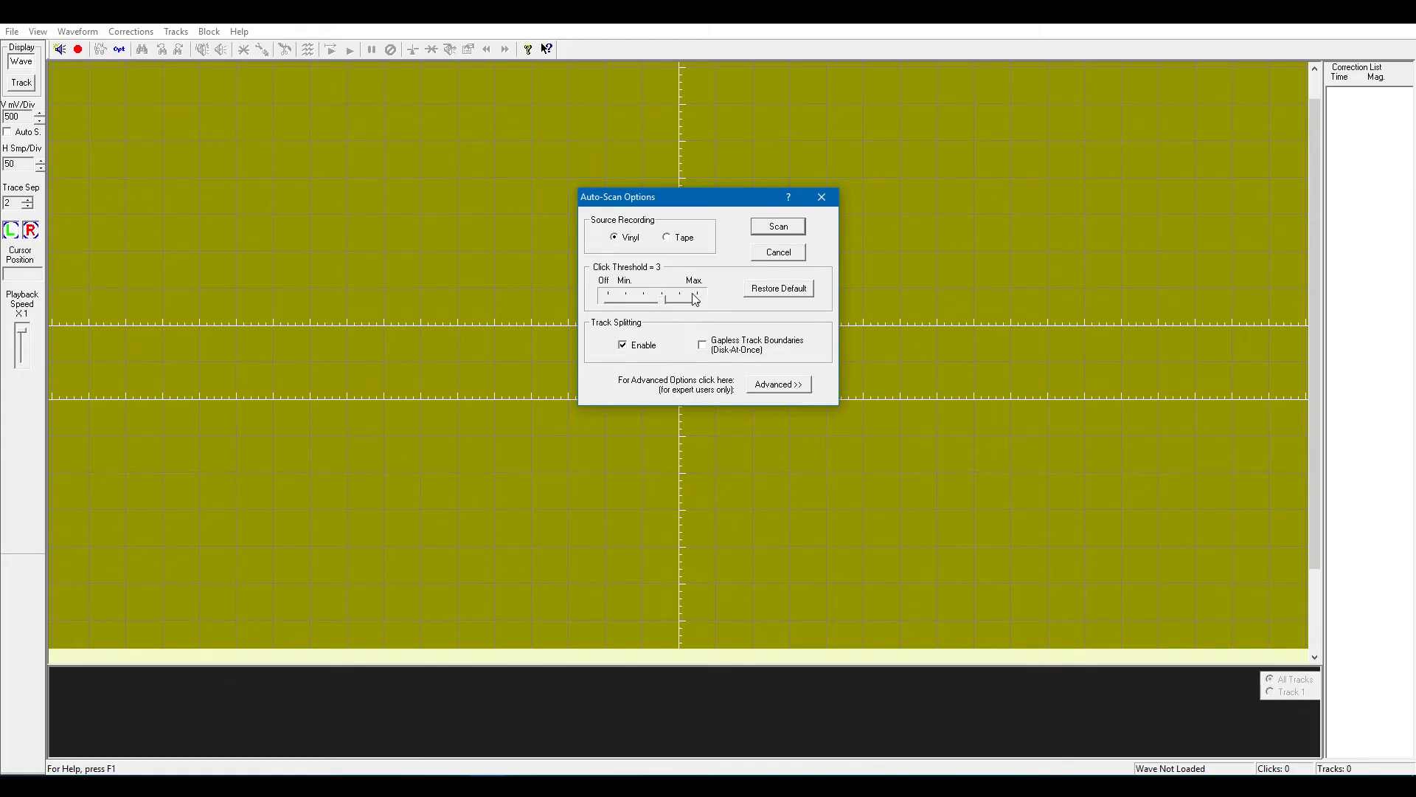
# Step: Set the auto-scan click threshold to 2 and raise the AGC setting in the advanced options
pyautogui.click(768, 393)
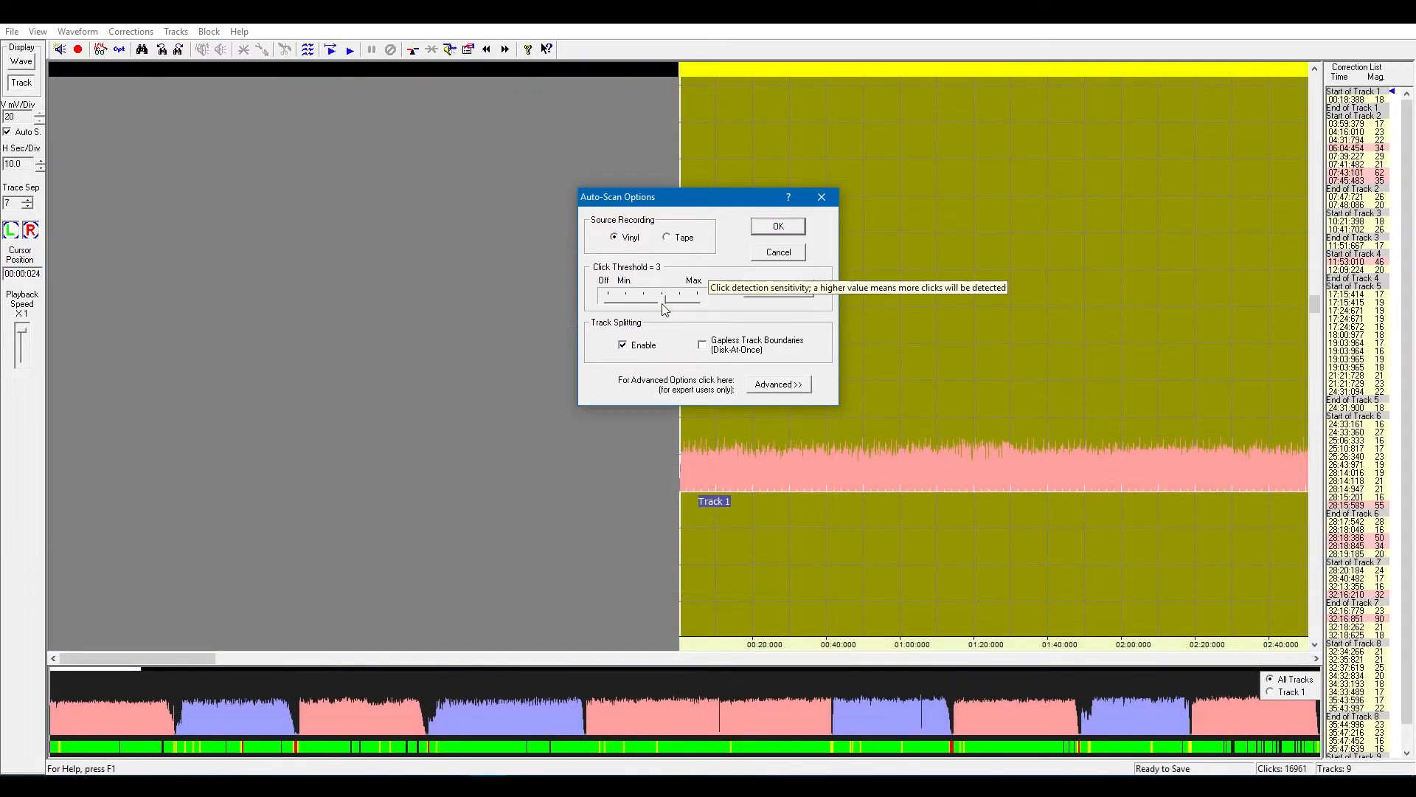
pyautogui.moveTo(664, 309); pyautogui.dragTo(652, 308)
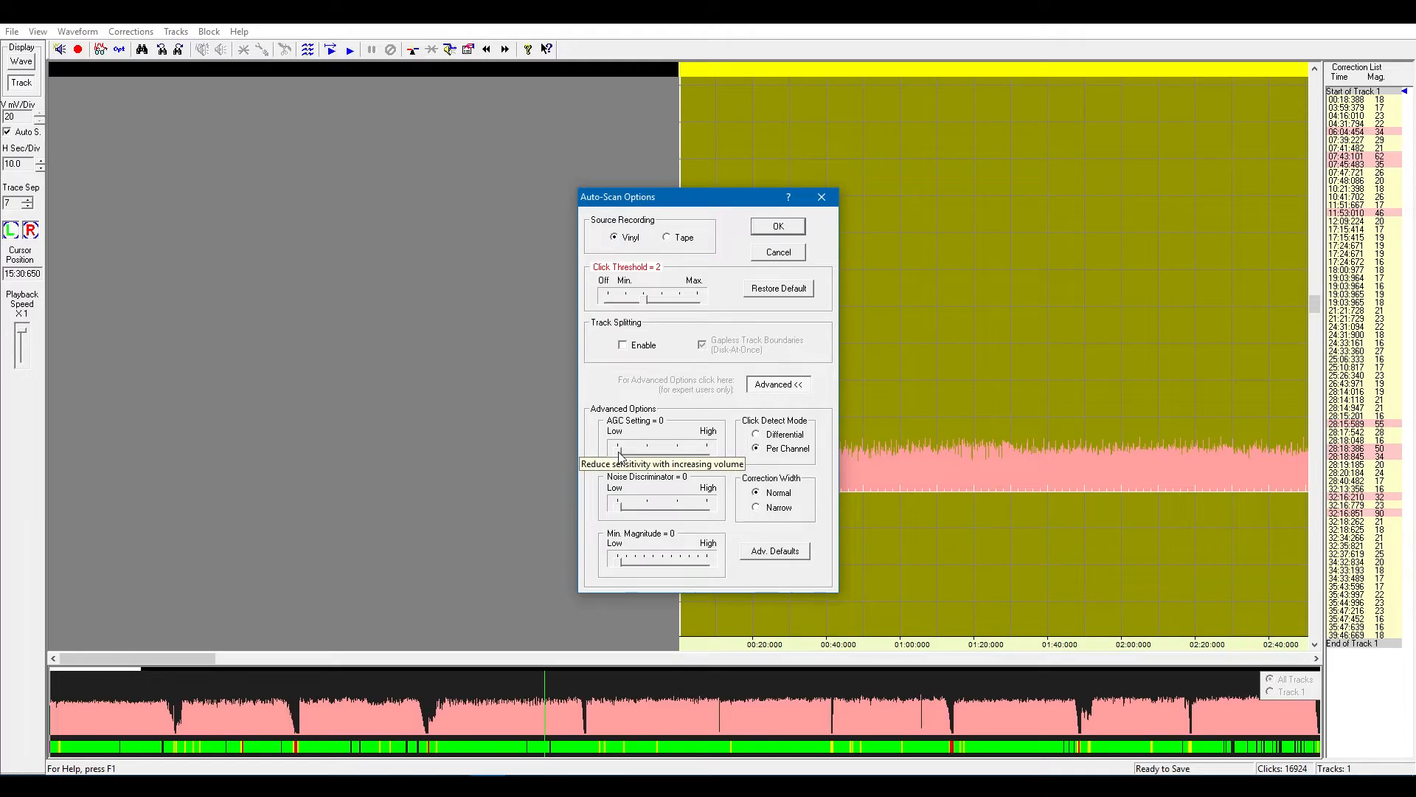
pyautogui.moveTo(620, 450); pyautogui.dragTo(641, 453)
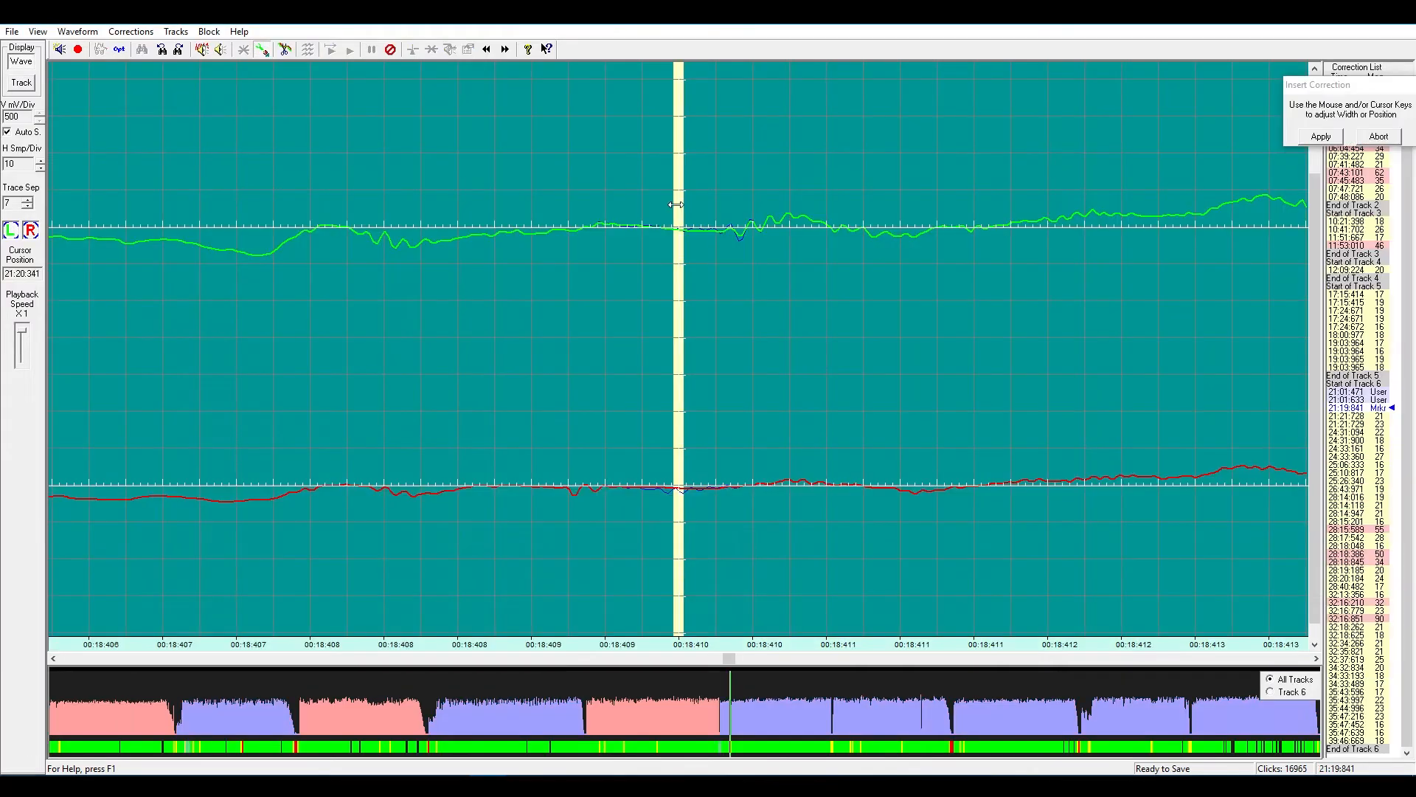
# Step: Nudge the correction being inserted at 21:19:841 slightly earlier
pyautogui.press('Left')
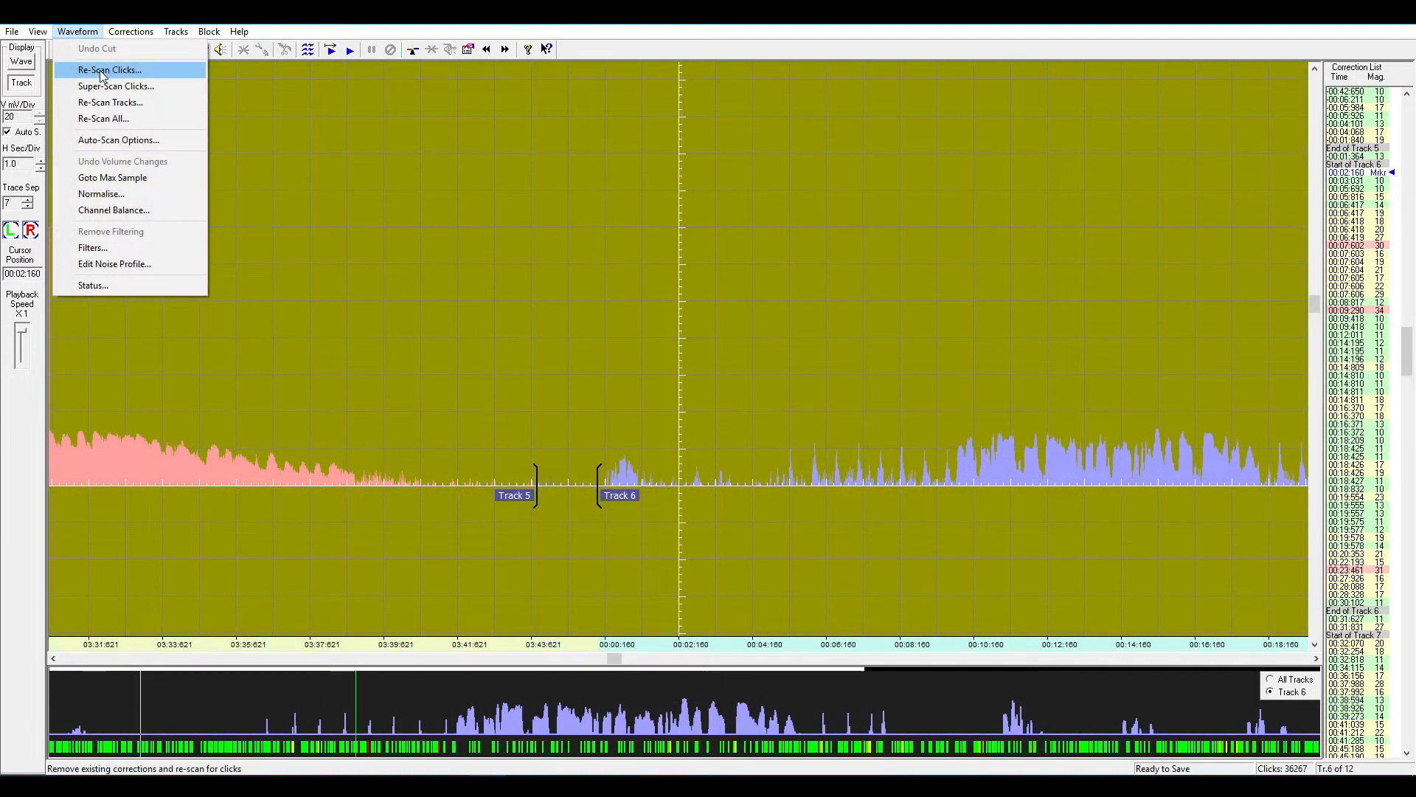
# Step: Examine the standard and advanced options for re-scanning clicks, leaving without starting a scan
pyautogui.click(100, 68)
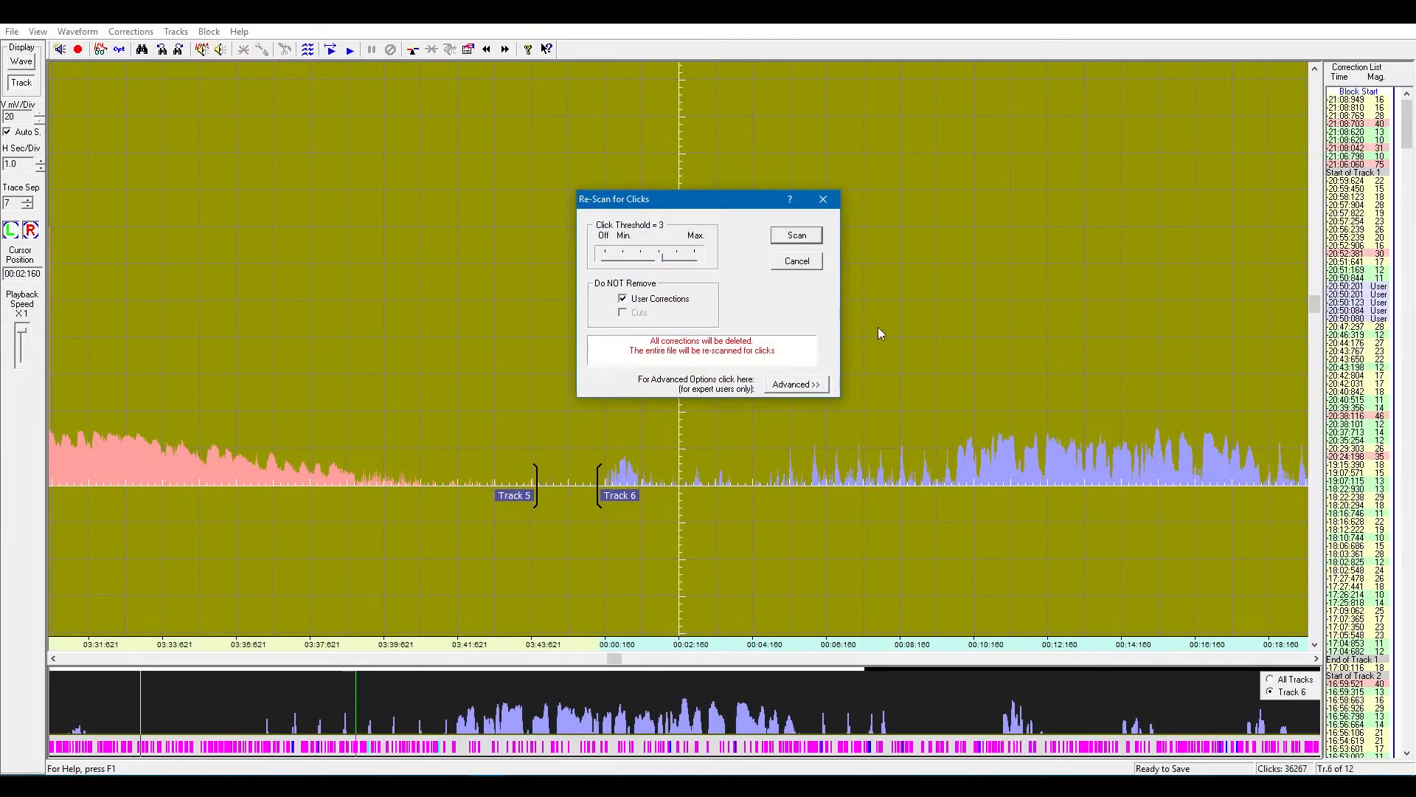
pyautogui.click(809, 386)
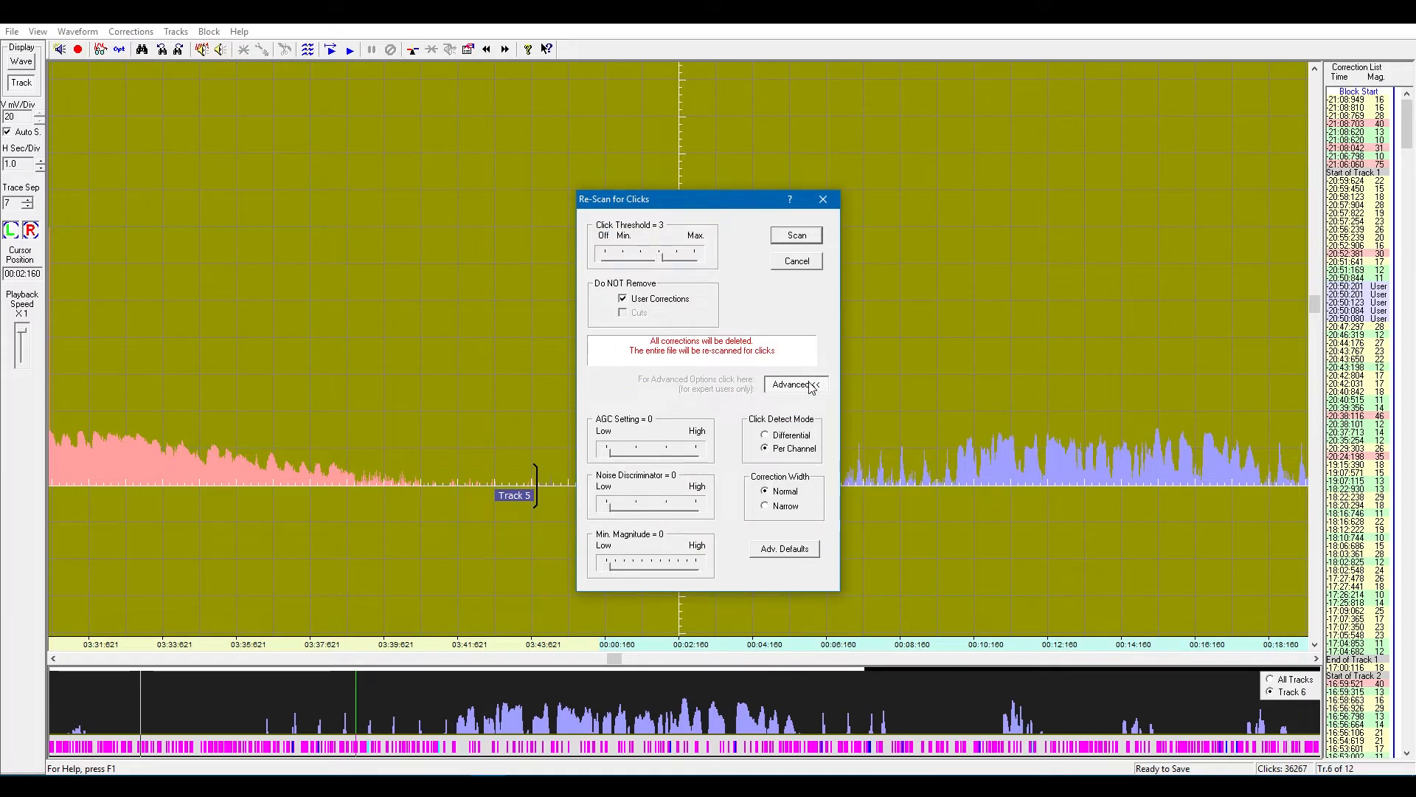
pyautogui.click(795, 261)
# Step: Play the corrected audio from near the end of Track 3
pyautogui.click(100, 49)
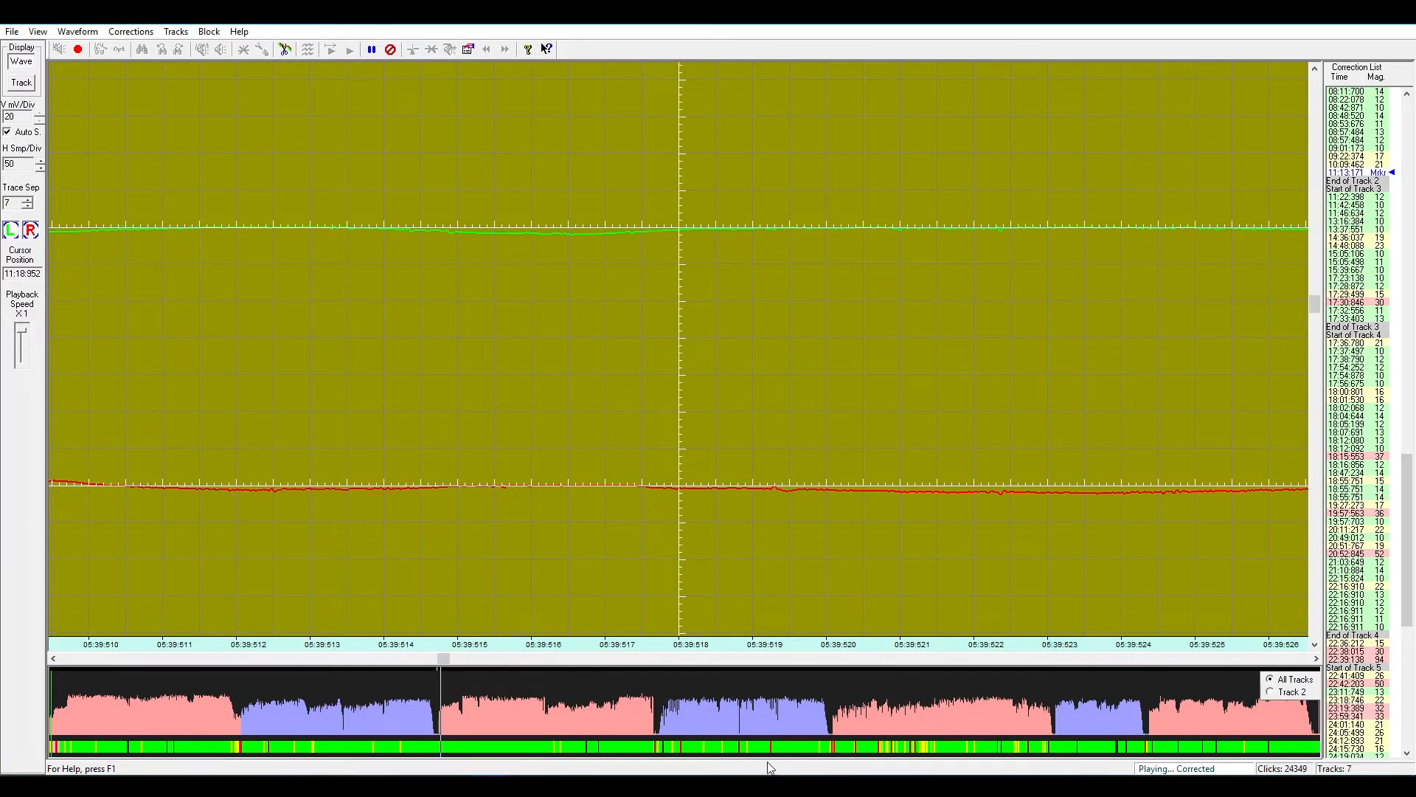
pyautogui.click(651, 712)
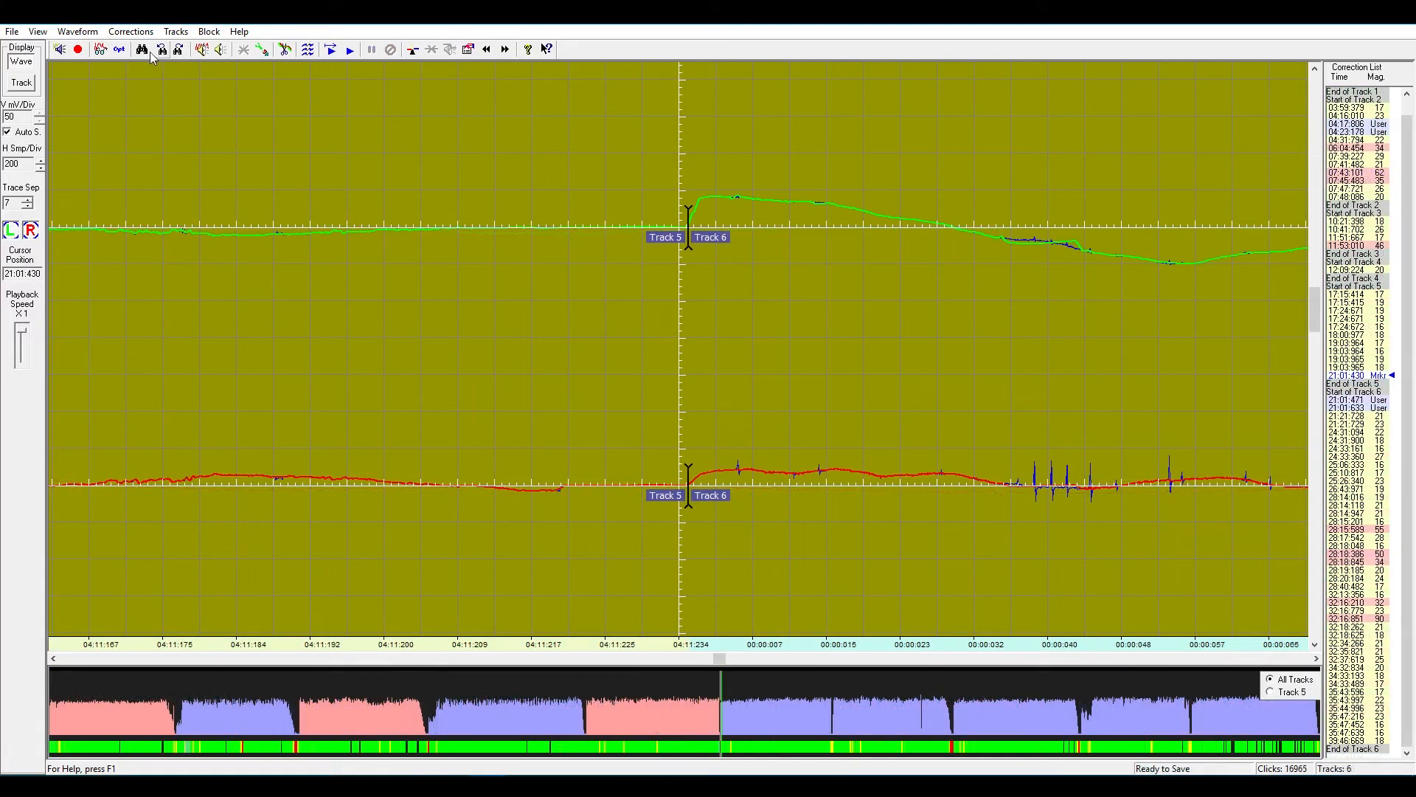
# Step: Zoom out around the boundary between Tracks 5 and 6 to 2000 samples per division
pyautogui.click(41, 169)
pyautogui.click(40, 169)
pyautogui.click(39, 168)
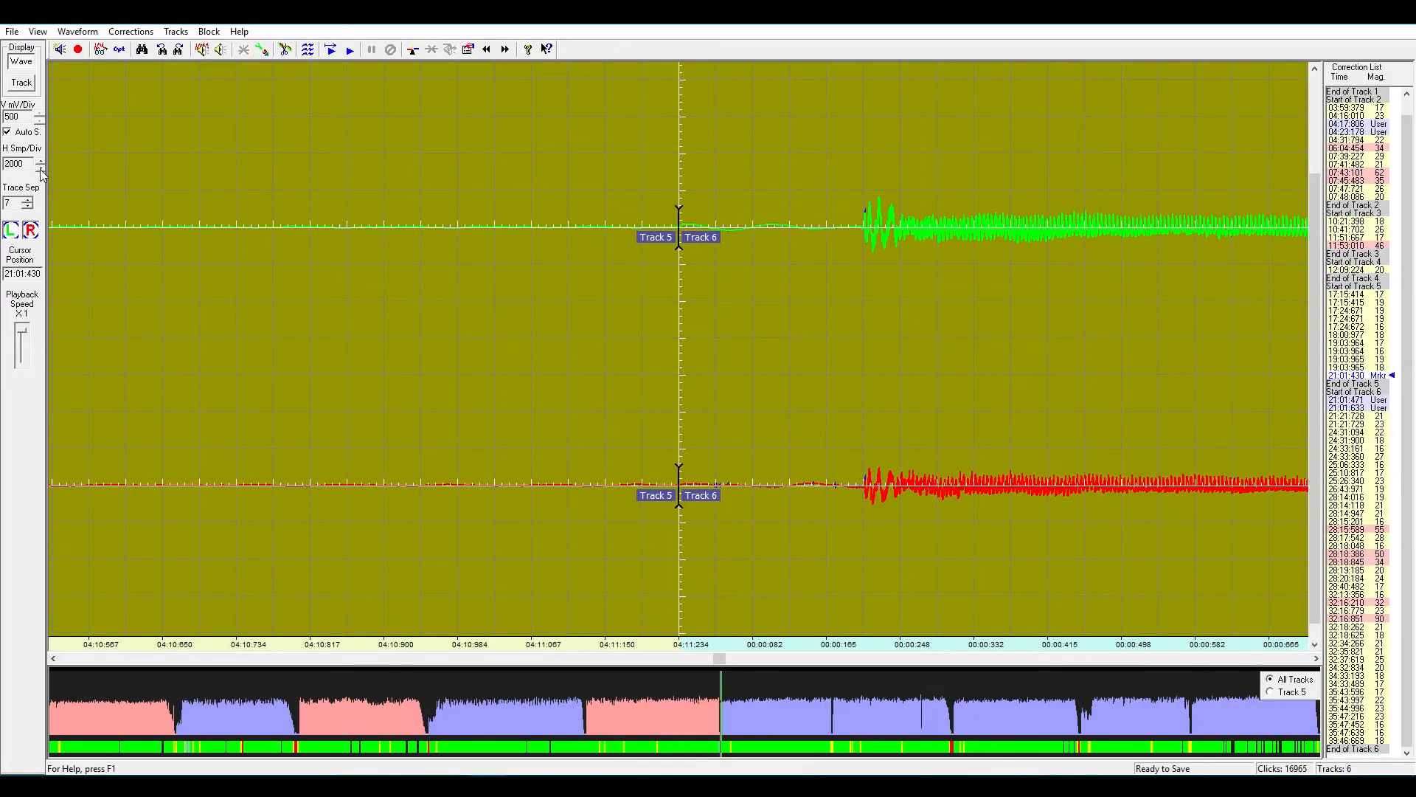
# Step: Move the end boundary of Track 4 slightly later in track view
pyautogui.click(21, 82)
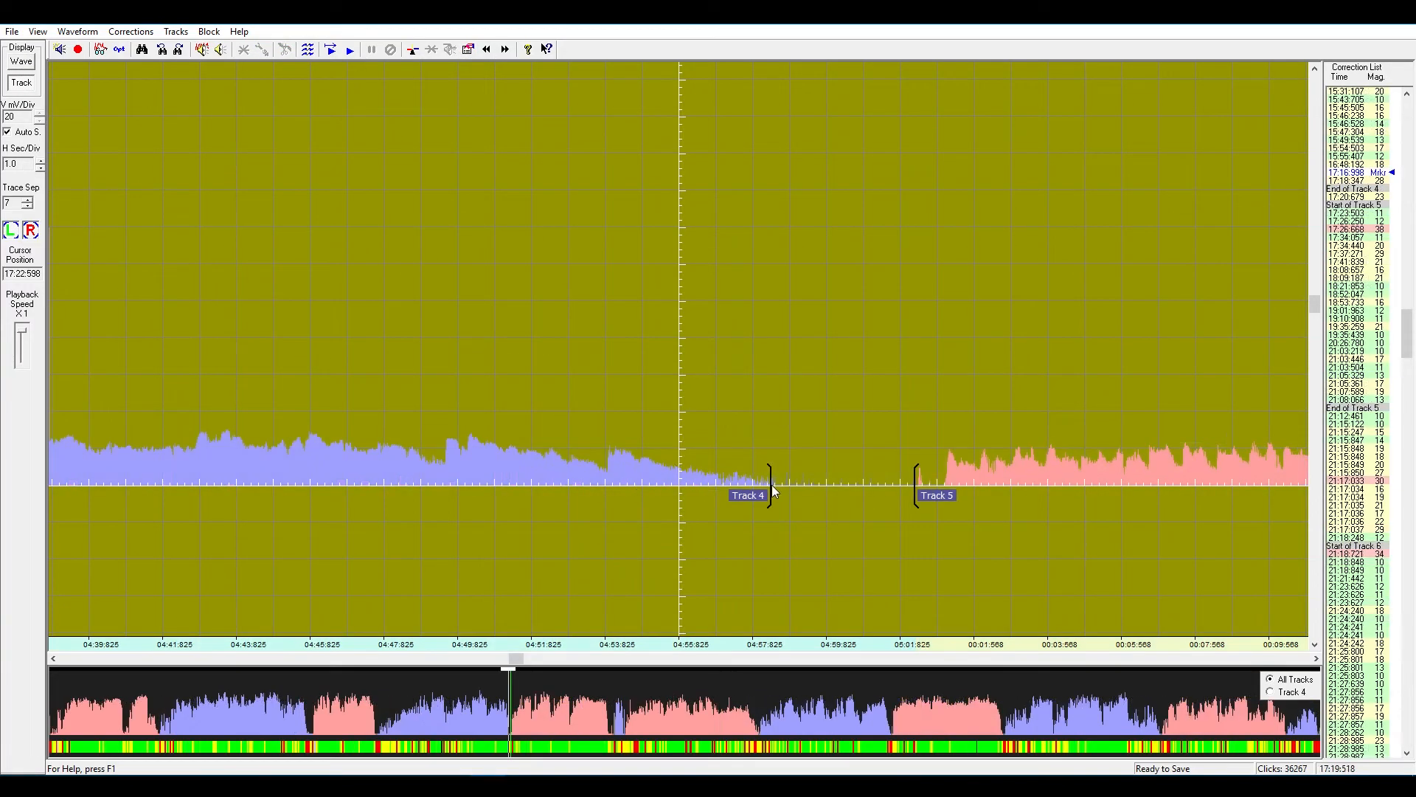
pyautogui.click(771, 485)
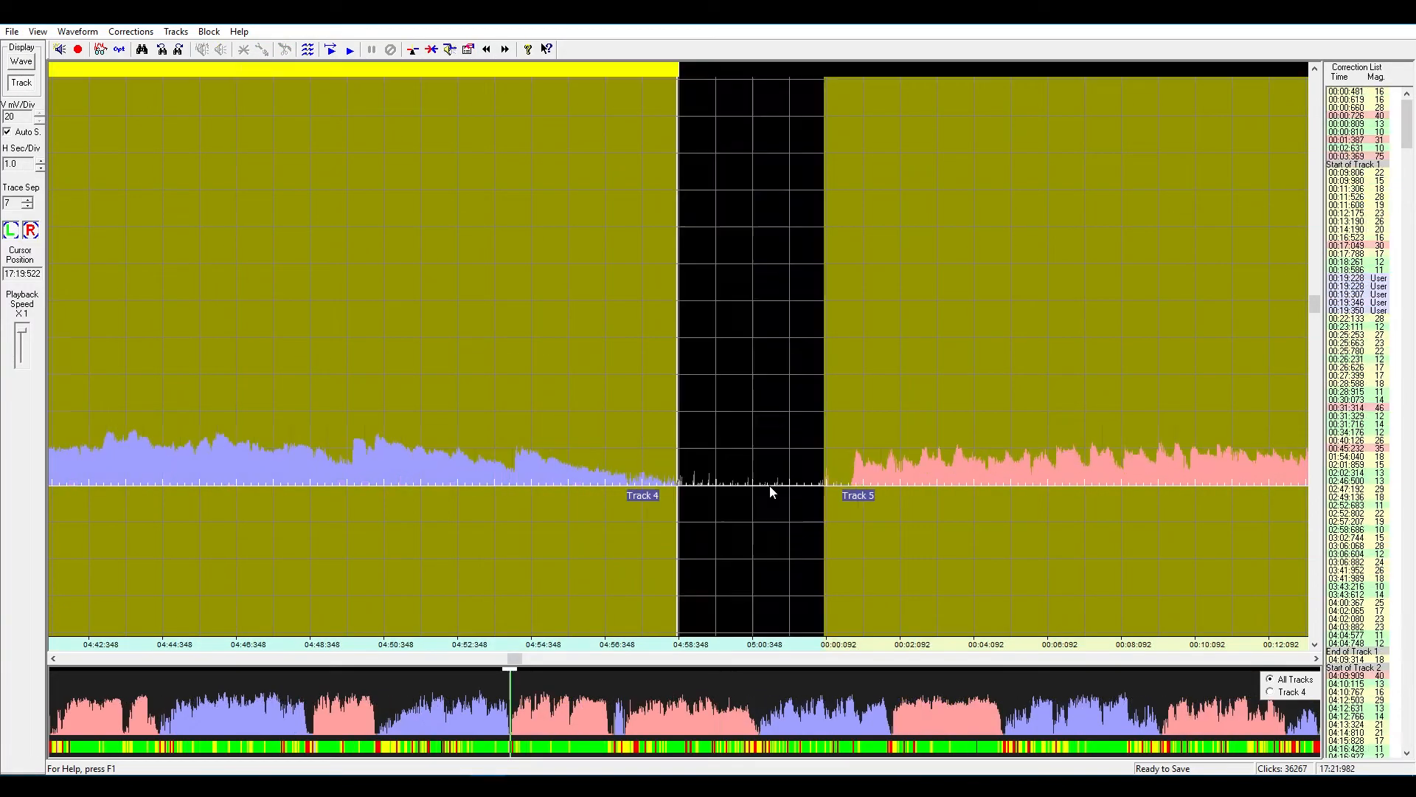
pyautogui.moveTo(679, 485)
pyautogui.mouseDown()
pyautogui.moveTo(706, 485)
pyautogui.moveTo(690, 484)
pyautogui.mouseUp()
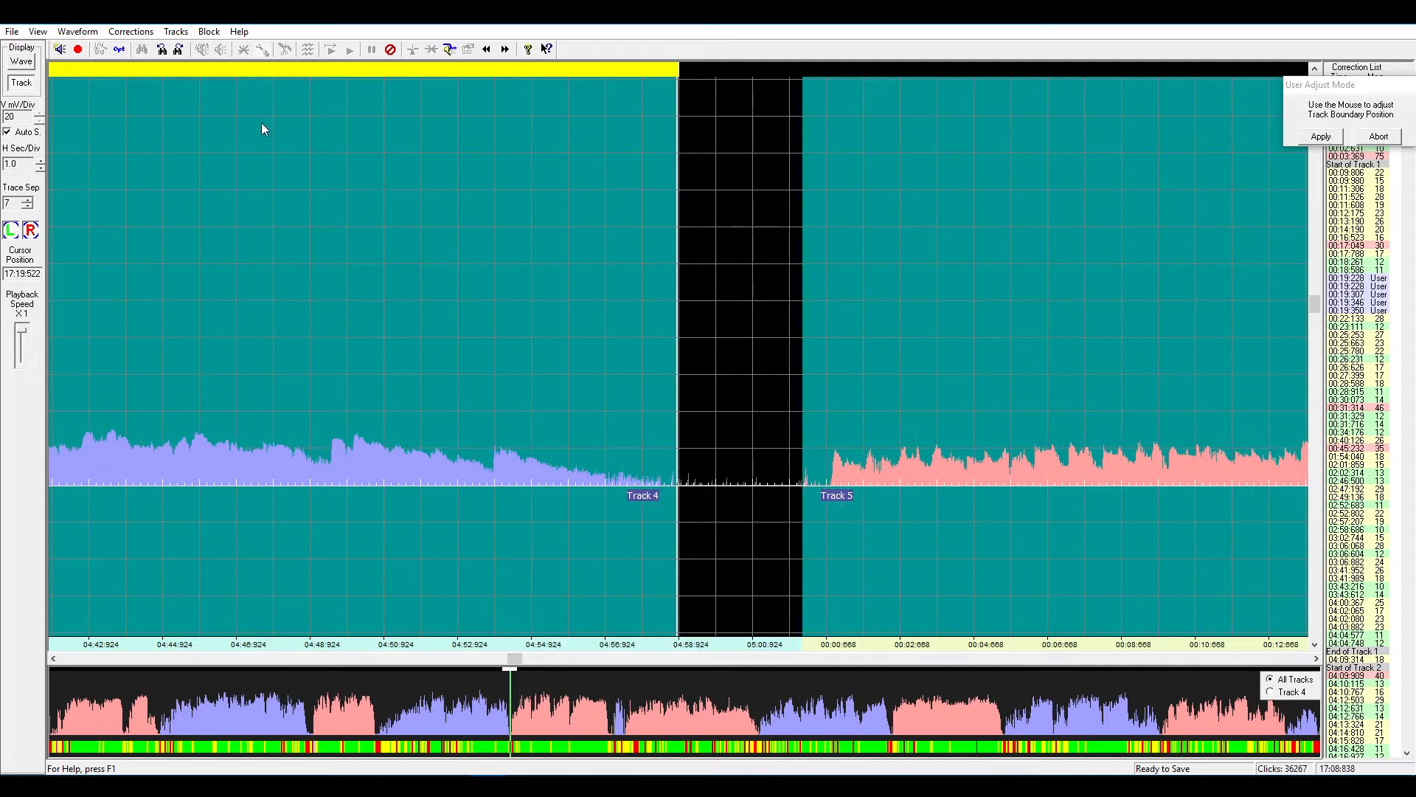
pyautogui.click(450, 49)
pyautogui.click(607, 455)
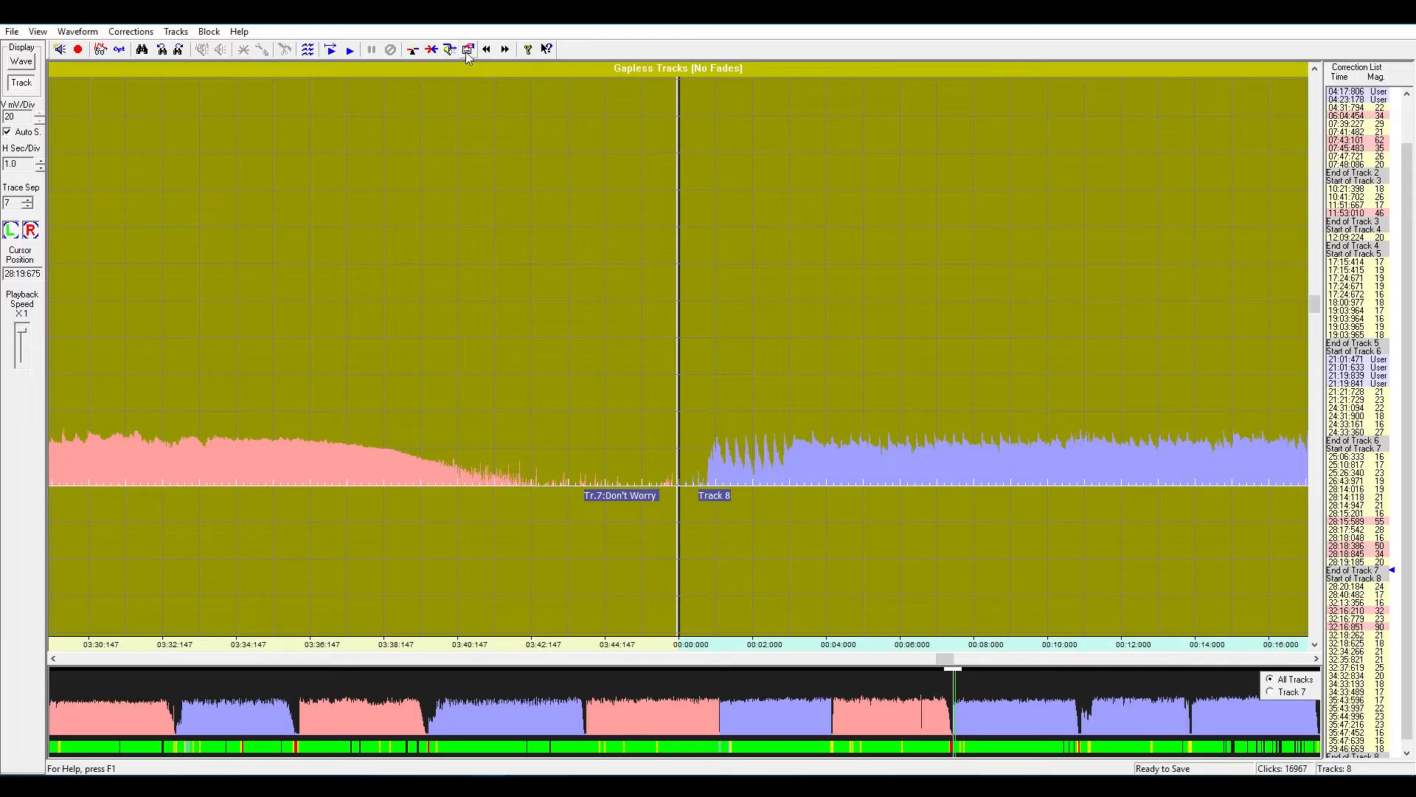
# Step: Open the properties of Track 8 from the track properties list and start editing its title
pyautogui.click(468, 50)
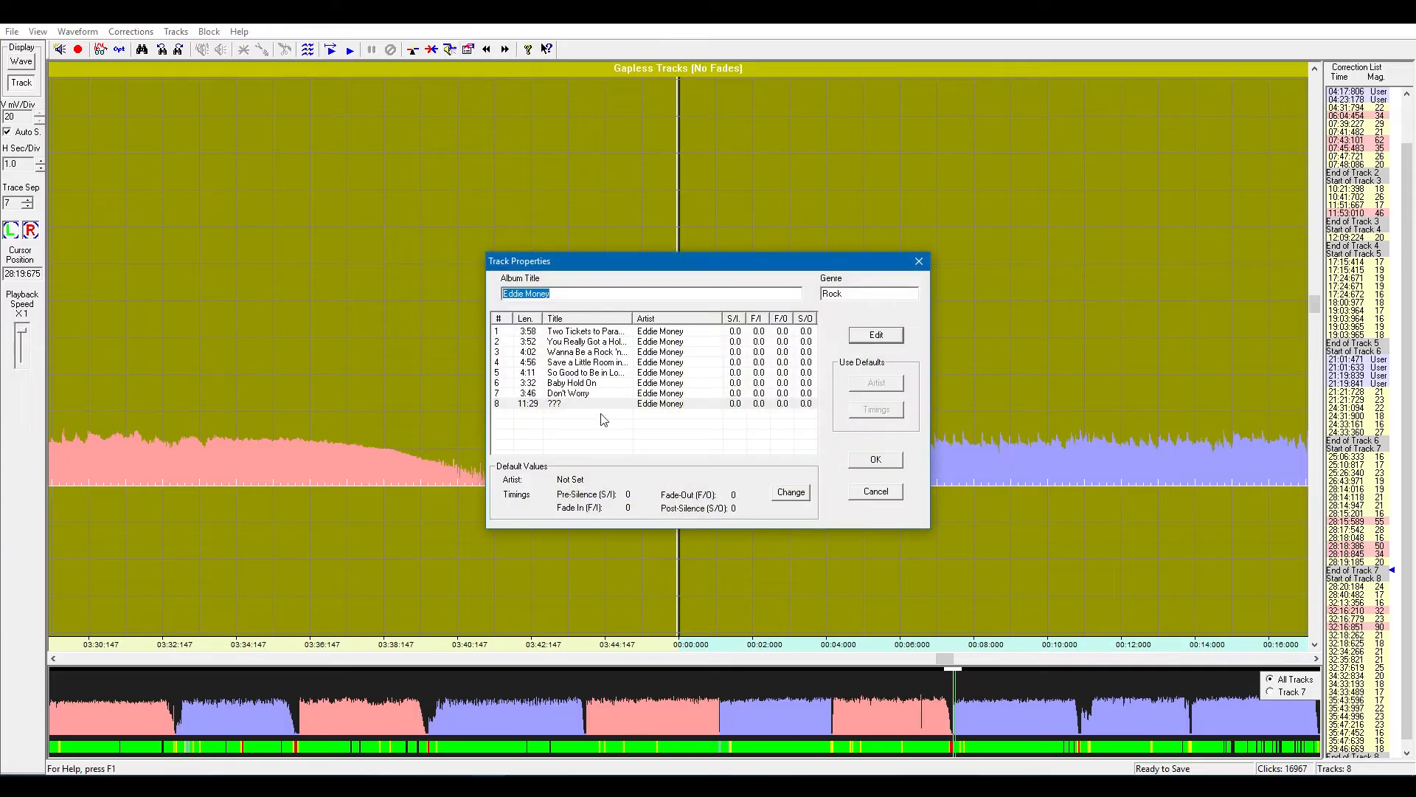
pyautogui.doubleClick(572, 403)
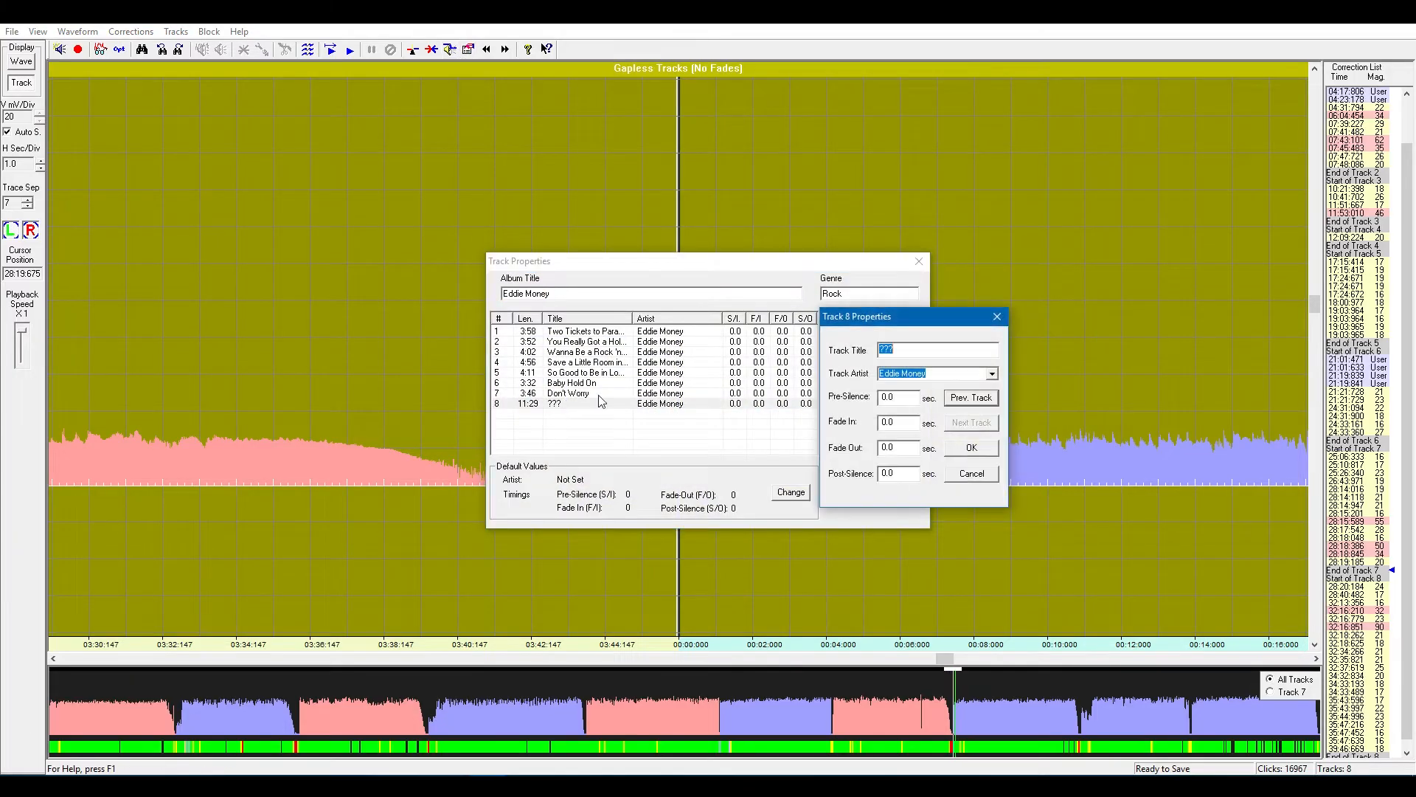
pyautogui.click(919, 354)
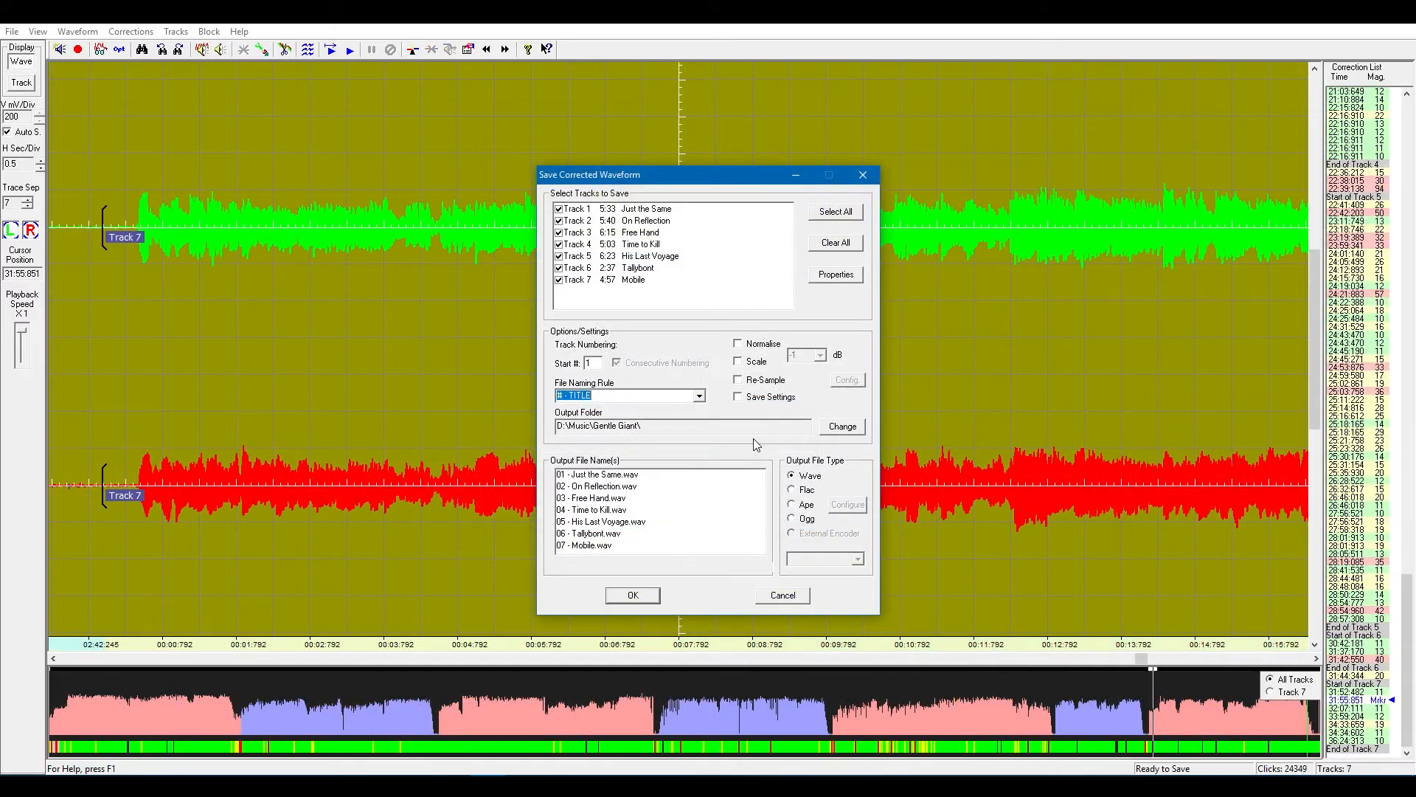
# Step: Save all seven corrected tracks as FLAC files in D:\Music\Gentle Giant
pyautogui.click(791, 489)
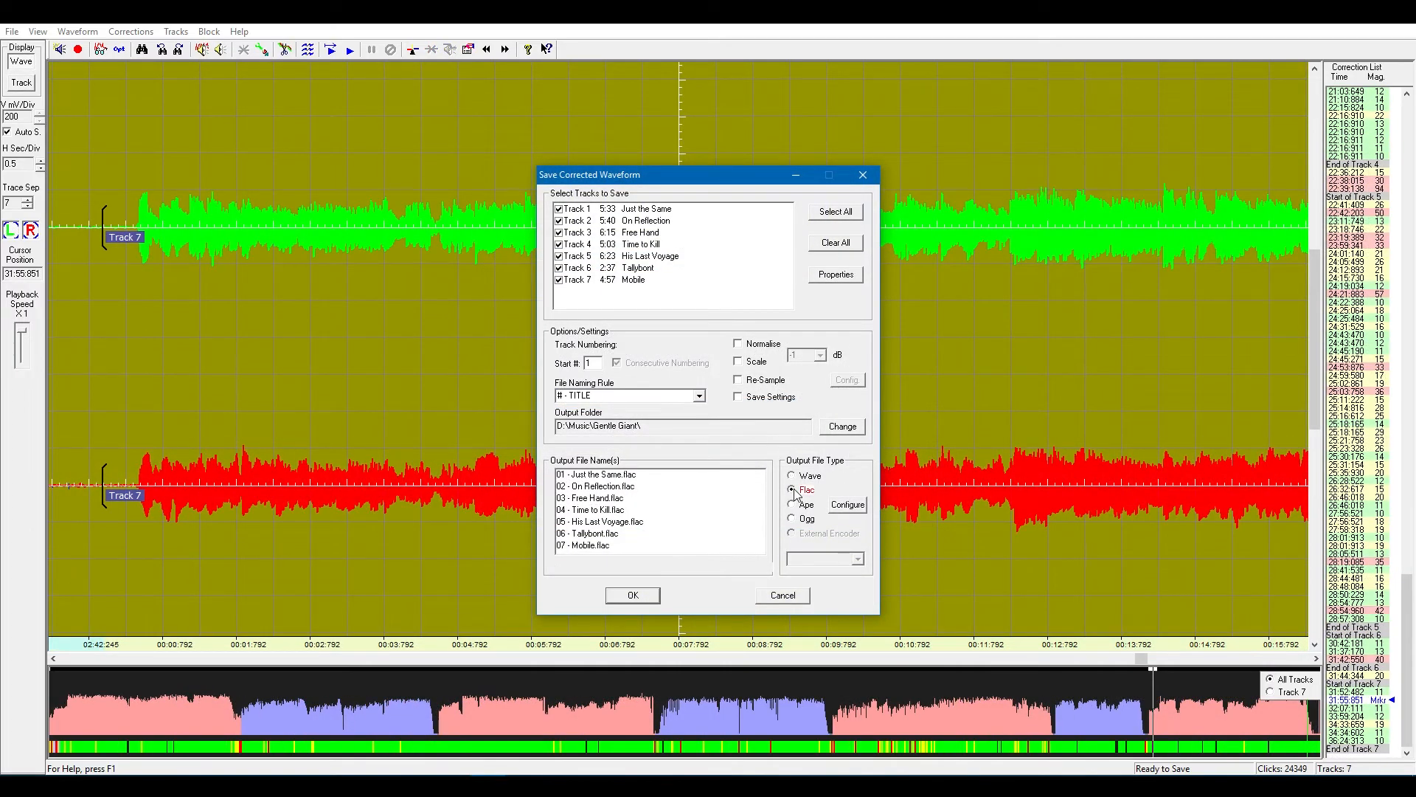
pyautogui.click(640, 596)
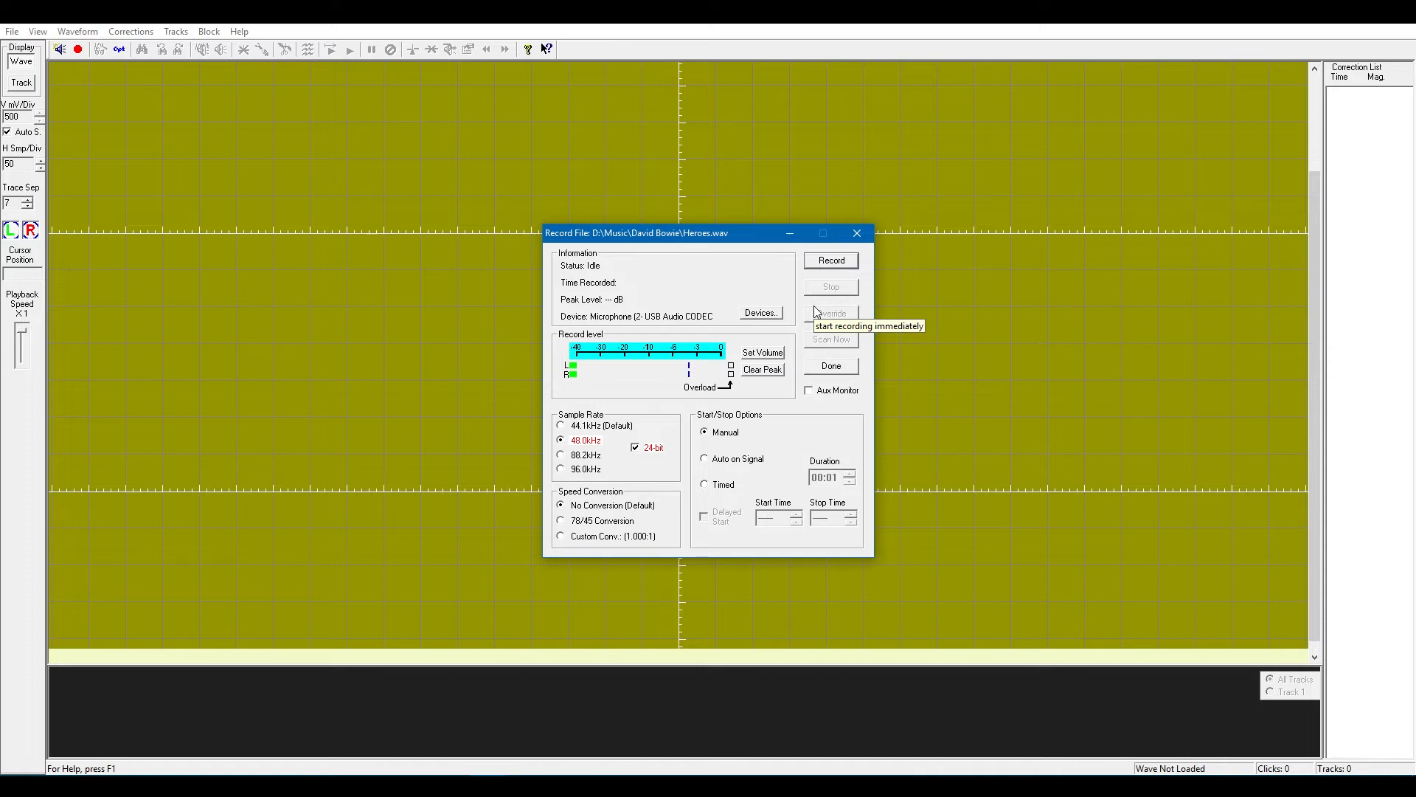
# Step: Start a new recording and save its wave file as Heroes in the David Bowie folder
pyautogui.click(830, 262)
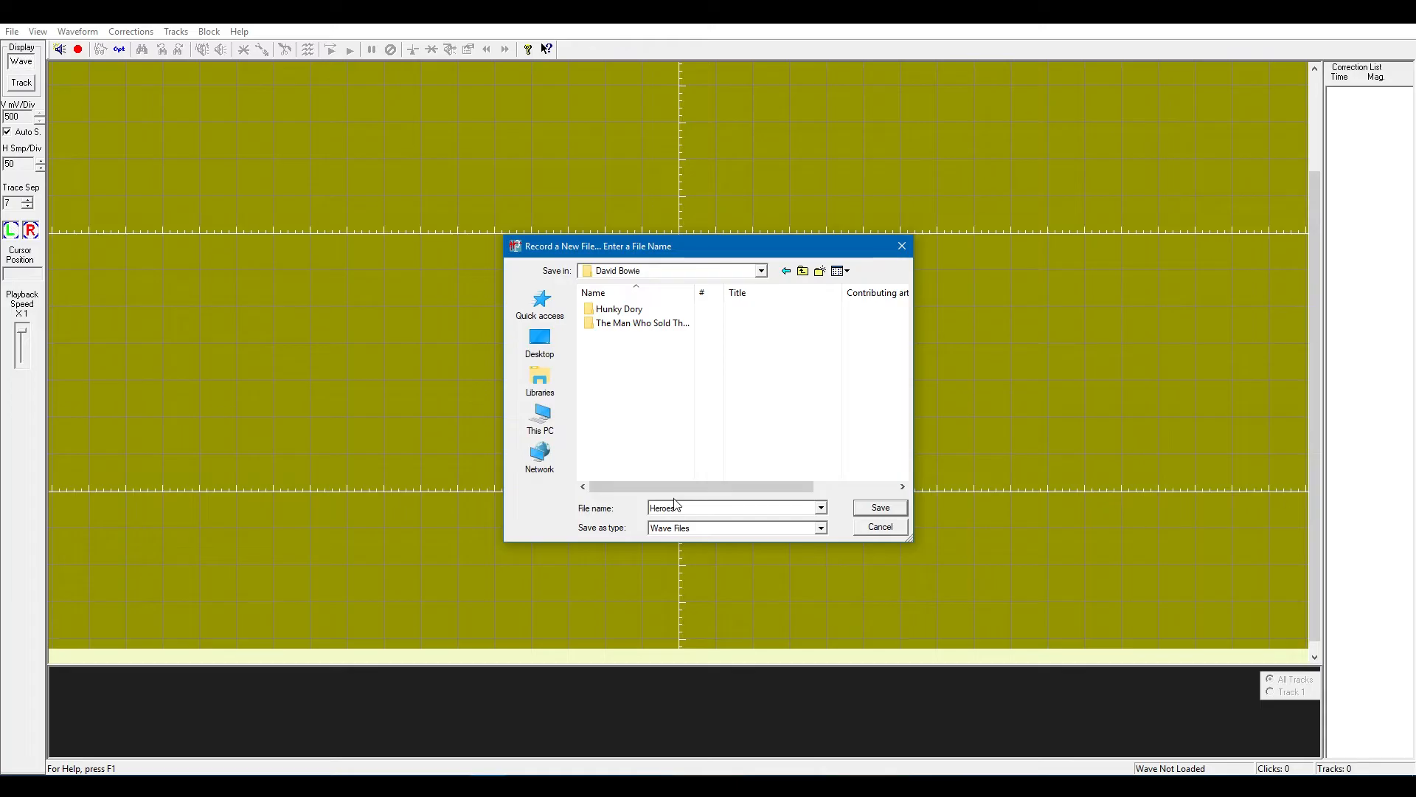
pyautogui.click(881, 509)
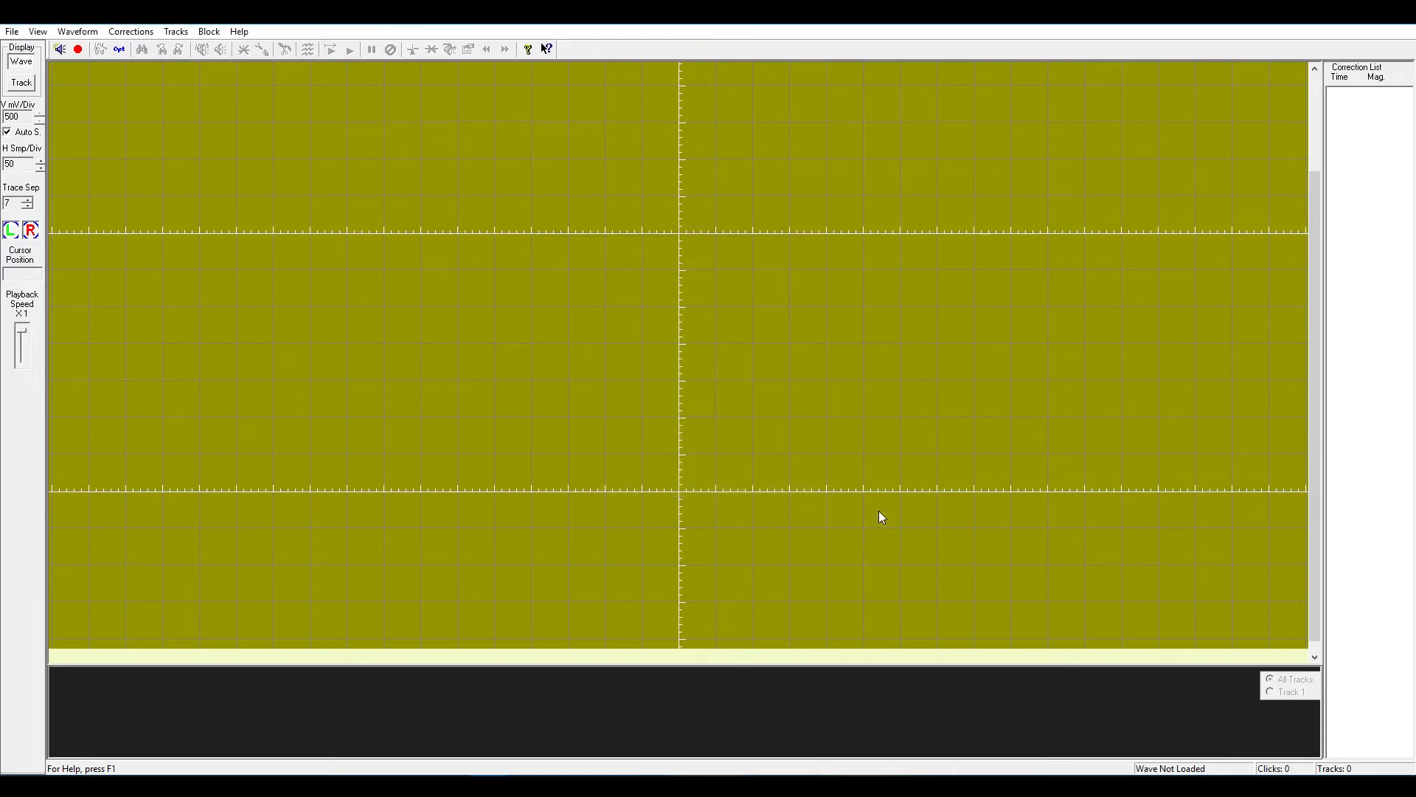
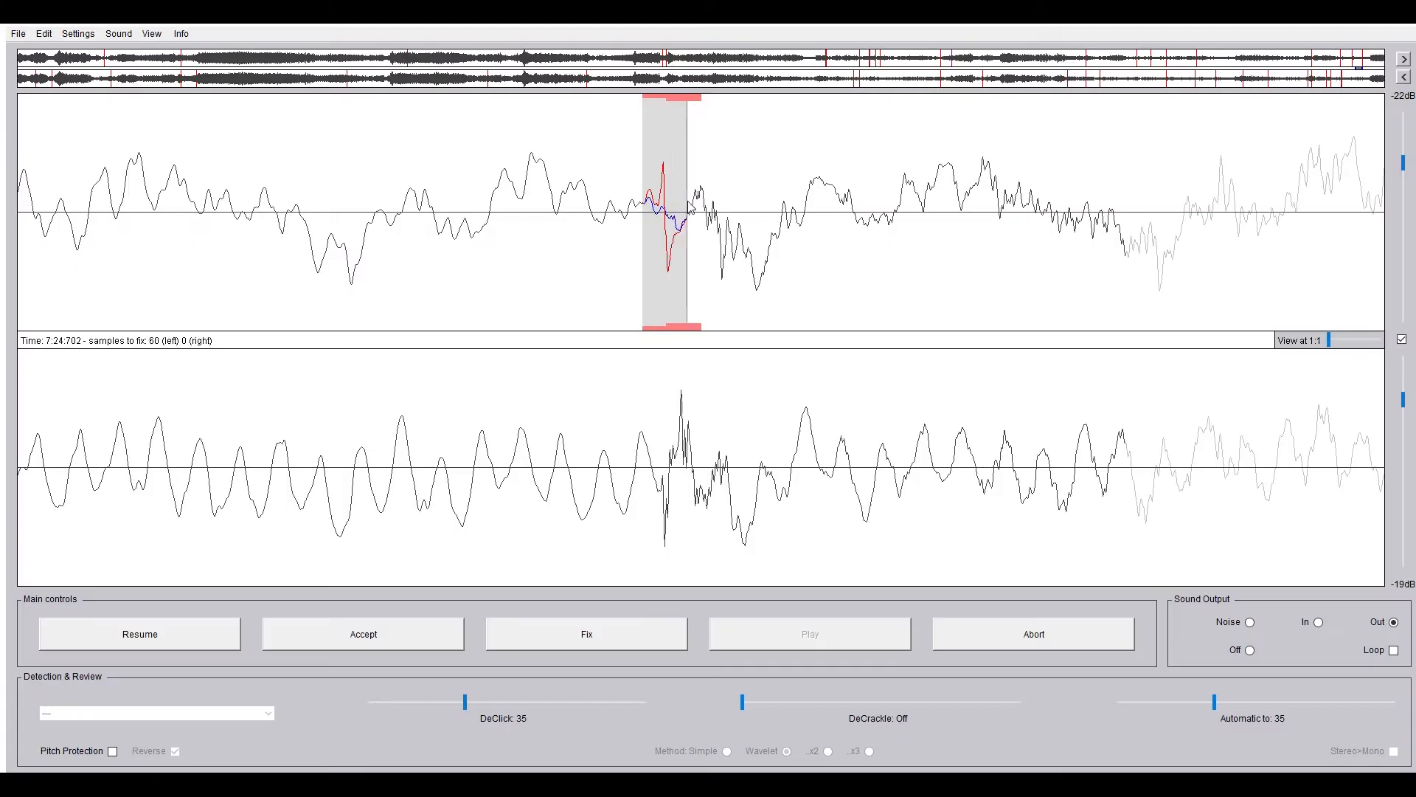
# Step: In ClickRepair, extend the left-channel repair region at 7:24:702 to 128 samples and fix it
pyautogui.moveTo(696, 213); pyautogui.dragTo(738, 213)
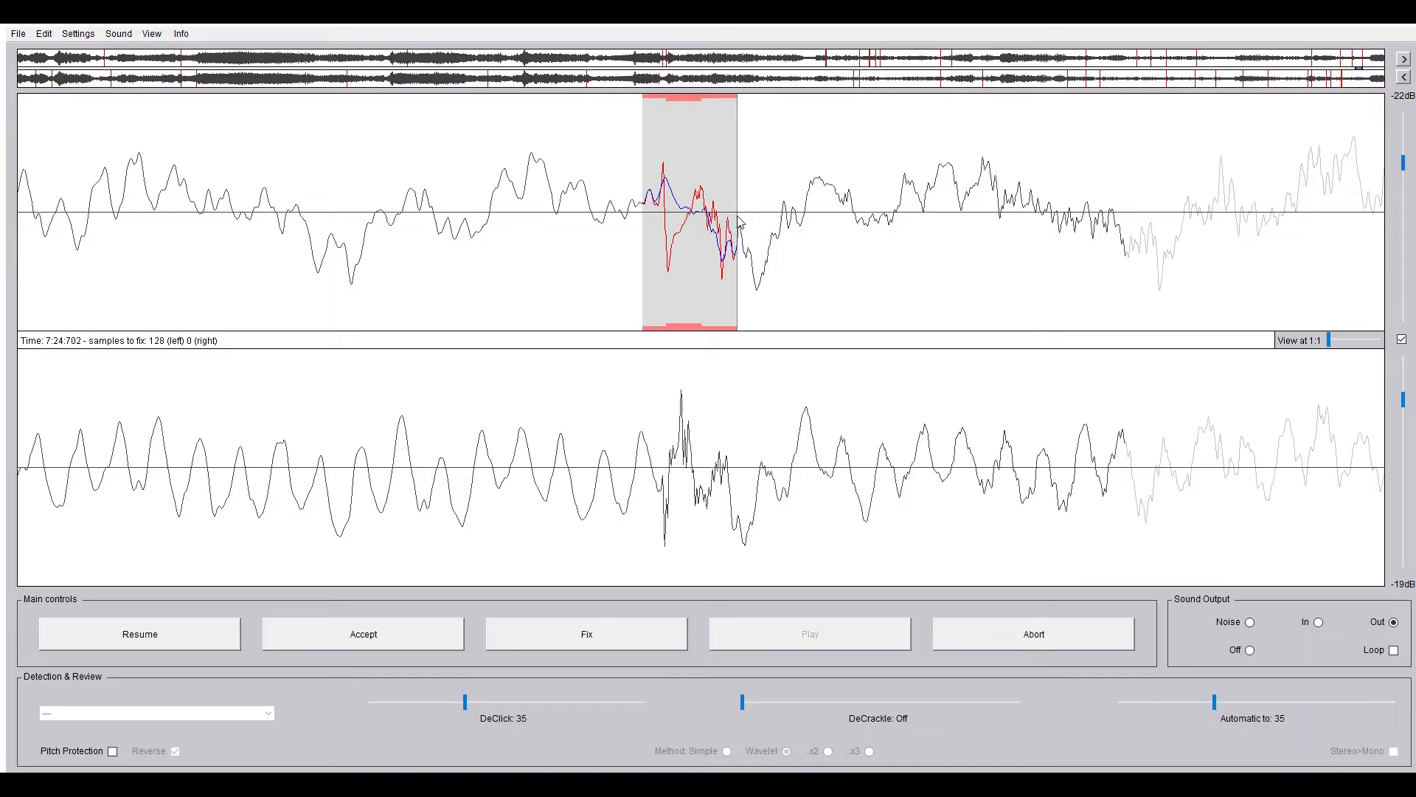
pyautogui.click(590, 635)
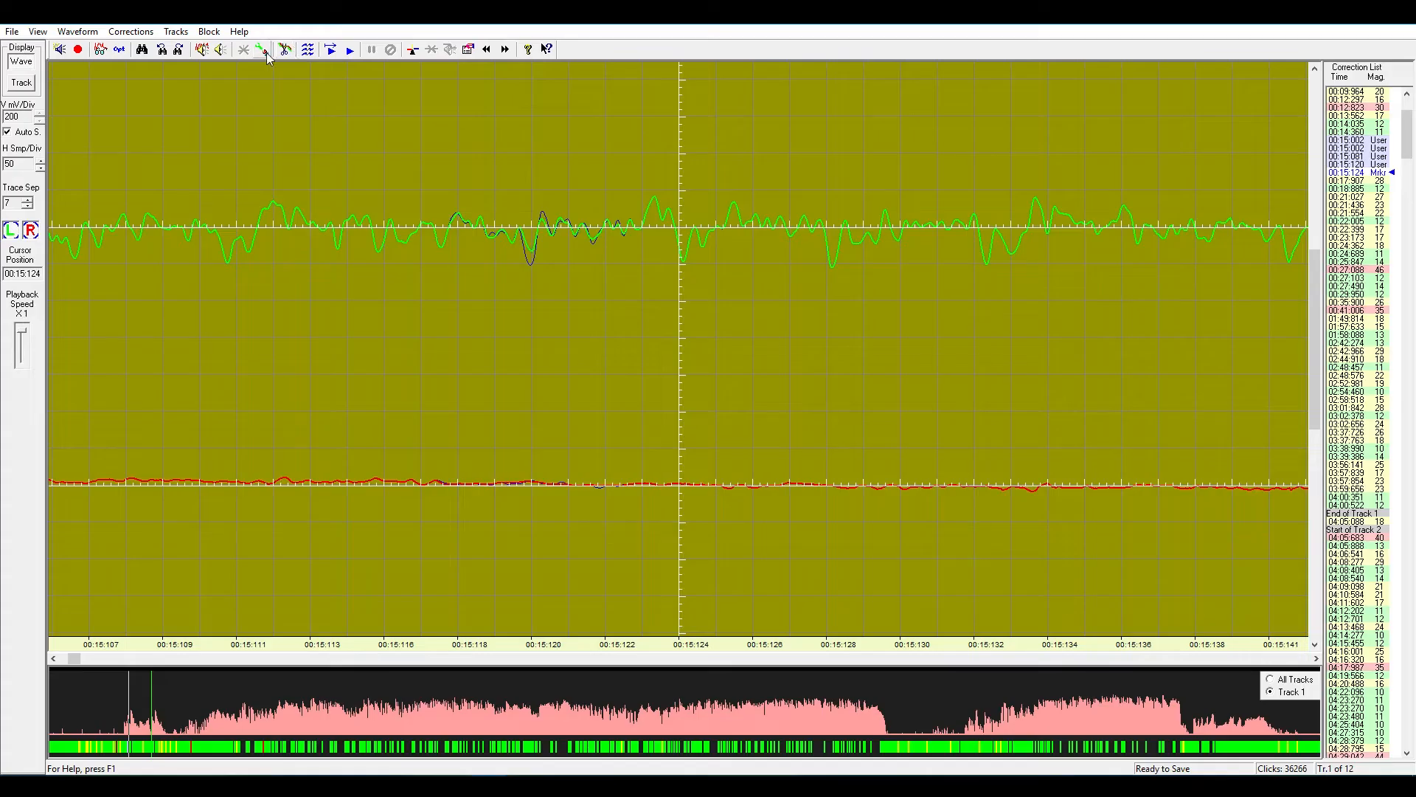
# Step: In Wave Corrector, insert a correction at 00:15:124 and apply it
pyautogui.press('Insert')
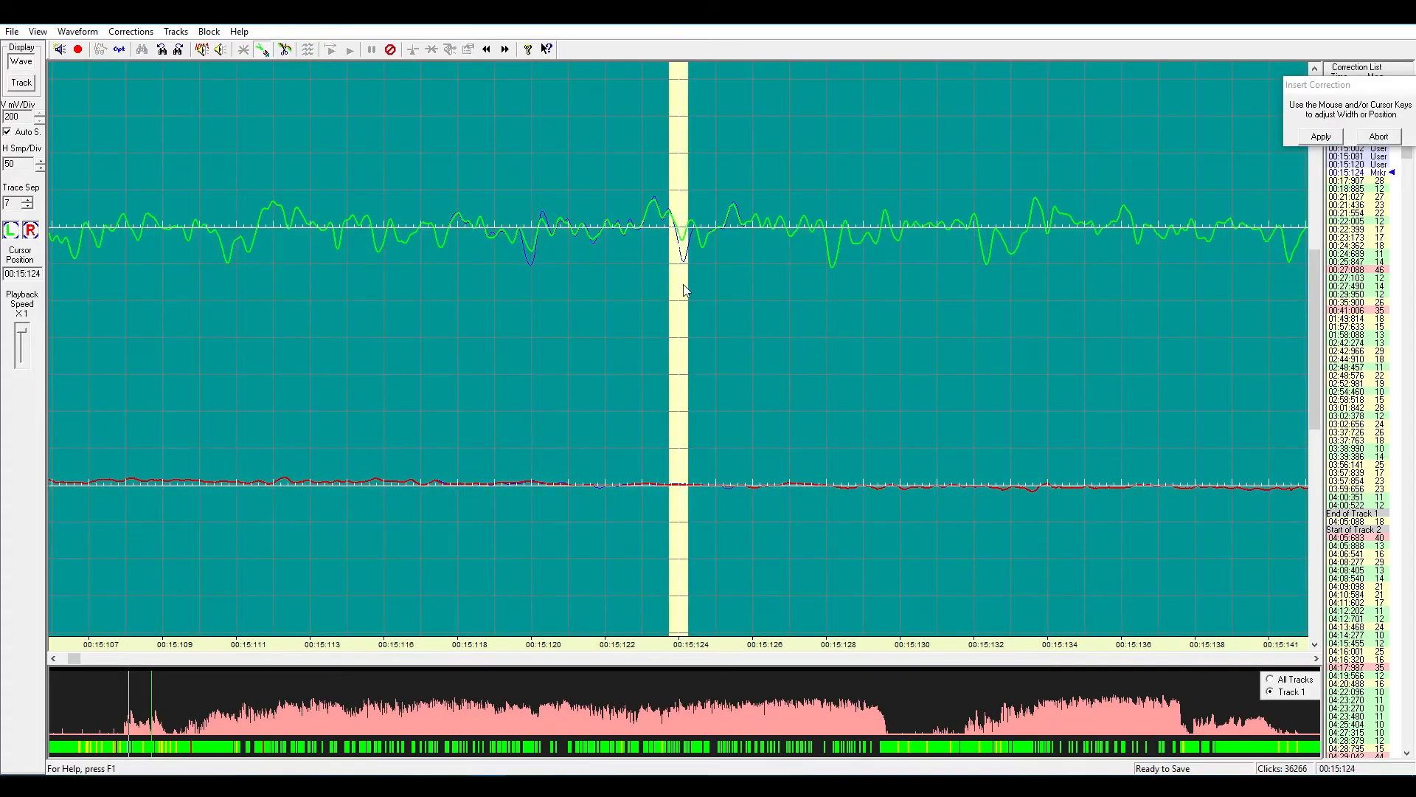
pyautogui.click(1320, 140)
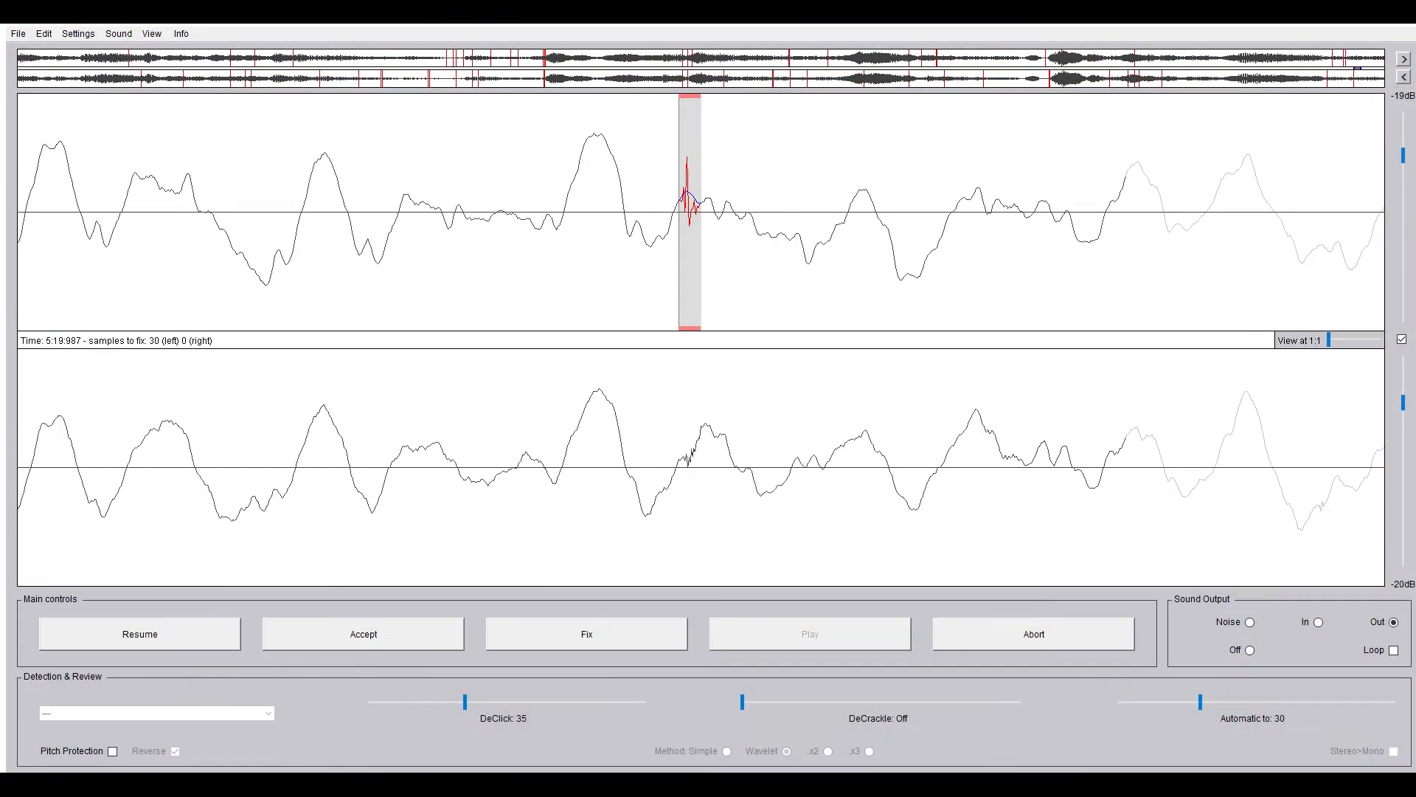
# Step: In ClickRepair, fix and accept the left-channel clicks at 5:19:987 and 13:26:216
pyautogui.click(583, 647)
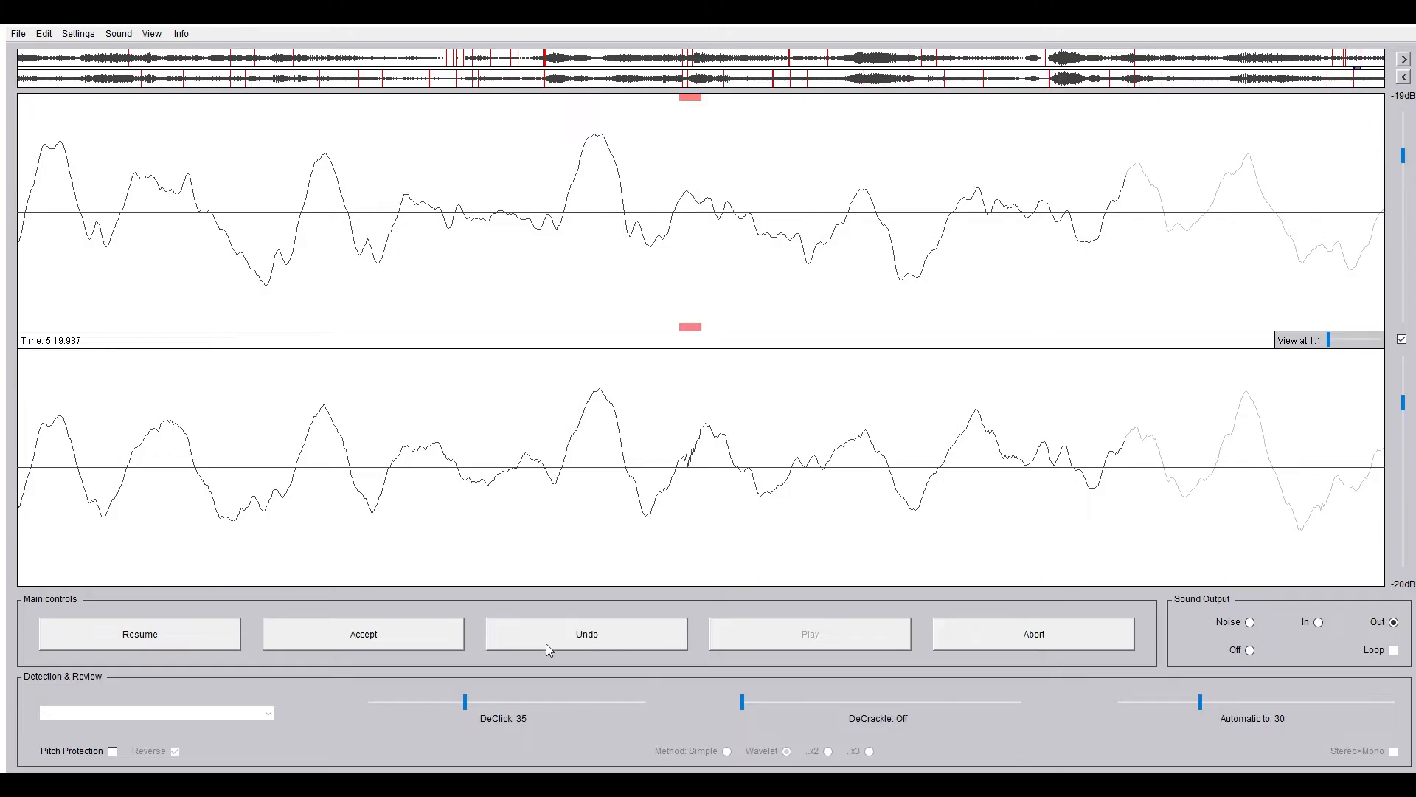
pyautogui.click(422, 640)
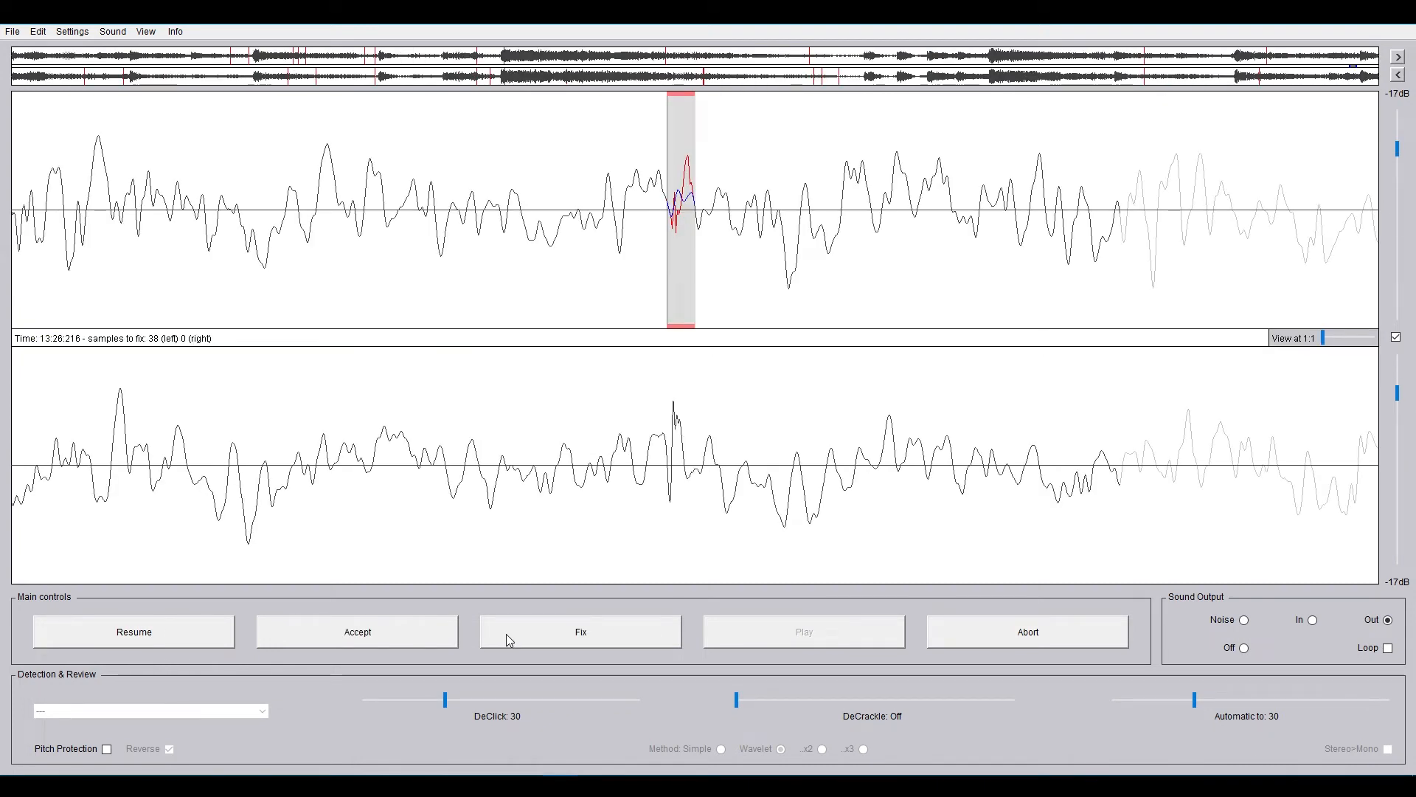
pyautogui.click(506, 639)
pyautogui.click(414, 625)
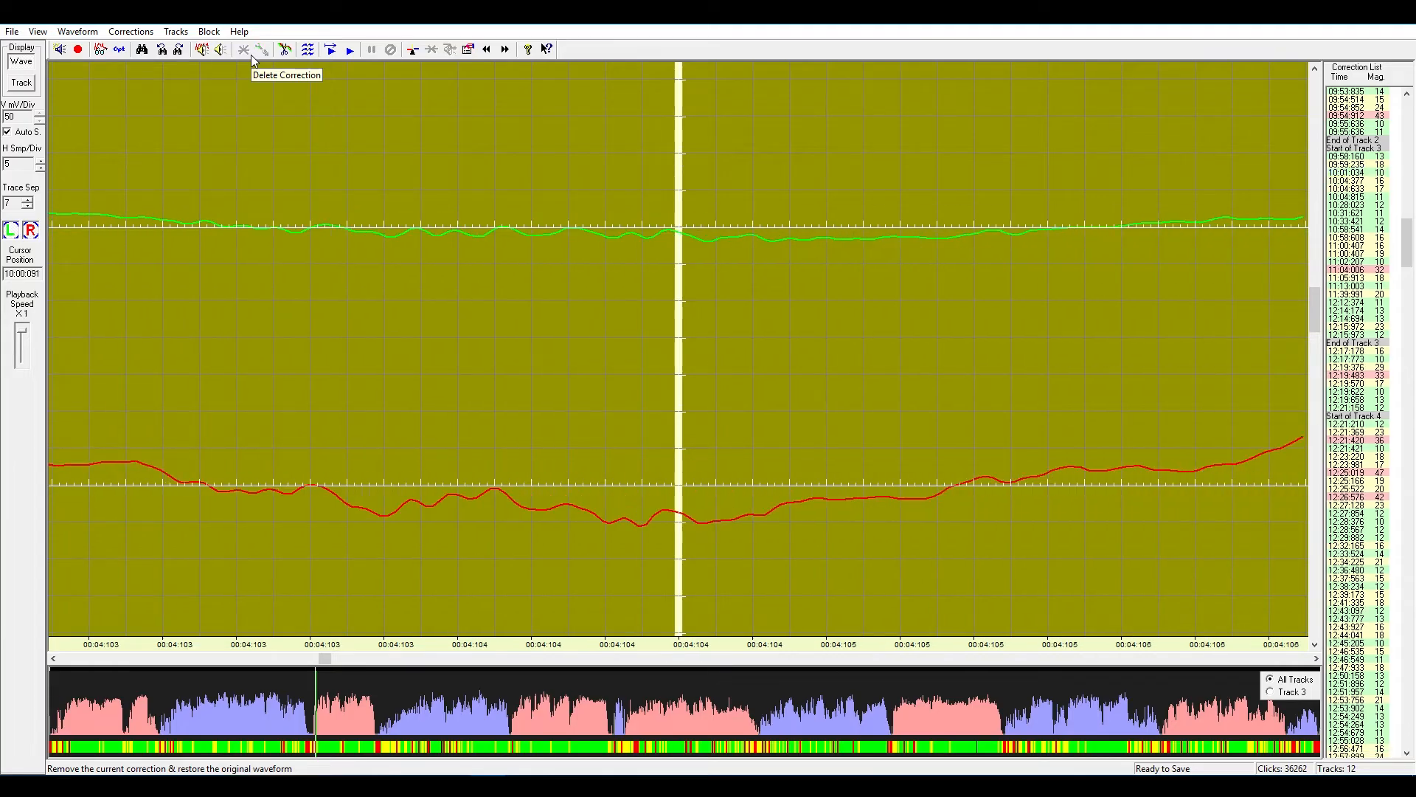
# Step: In Wave Corrector, place the cursor just before the marked block near 00:06:627 and select another correction from the list
pyautogui.click(201, 49)
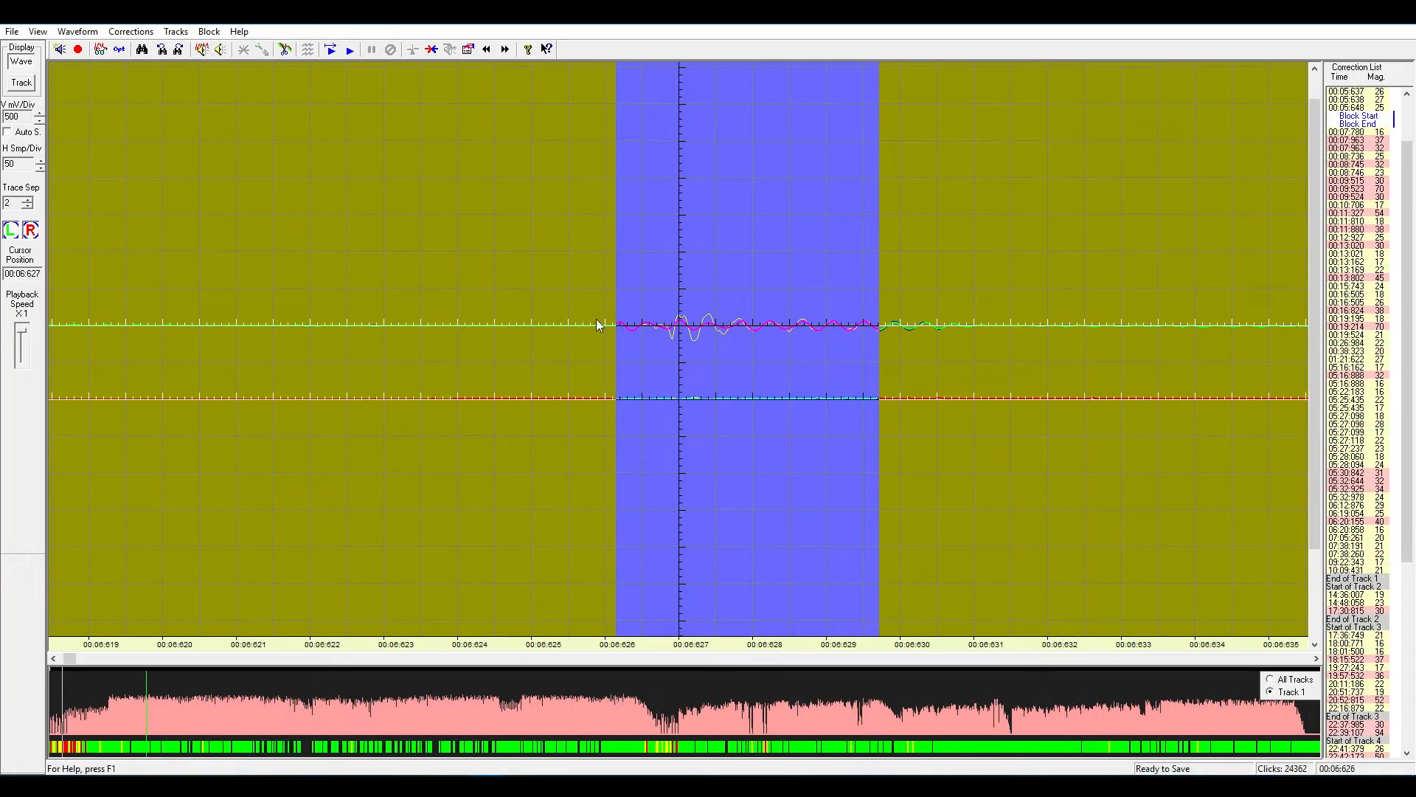
pyautogui.click(596, 319)
pyautogui.click(1362, 182)
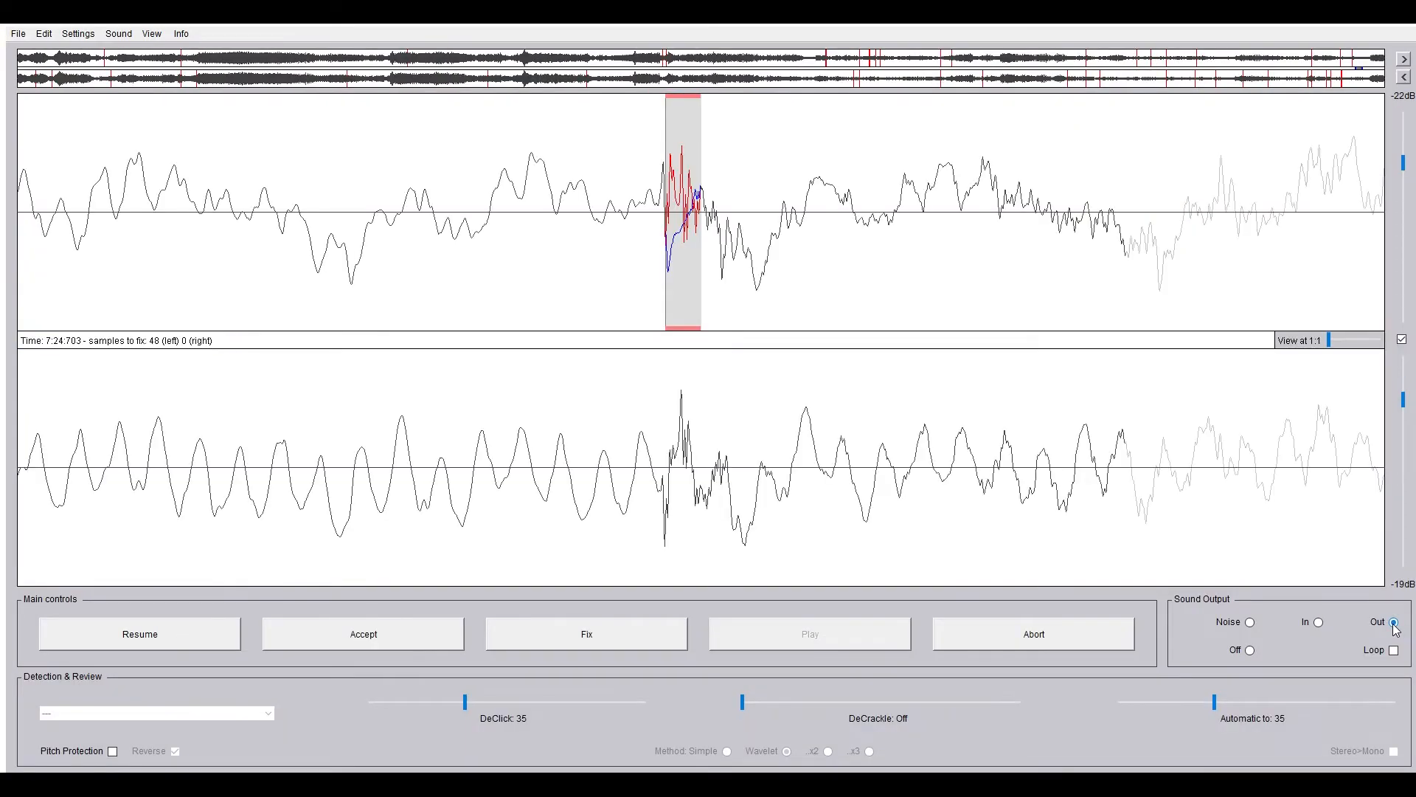
# Step: In ClickRepair, fix the left-channel click at 7:24:703 and mark a wider left-channel repair region around it
pyautogui.click(616, 640)
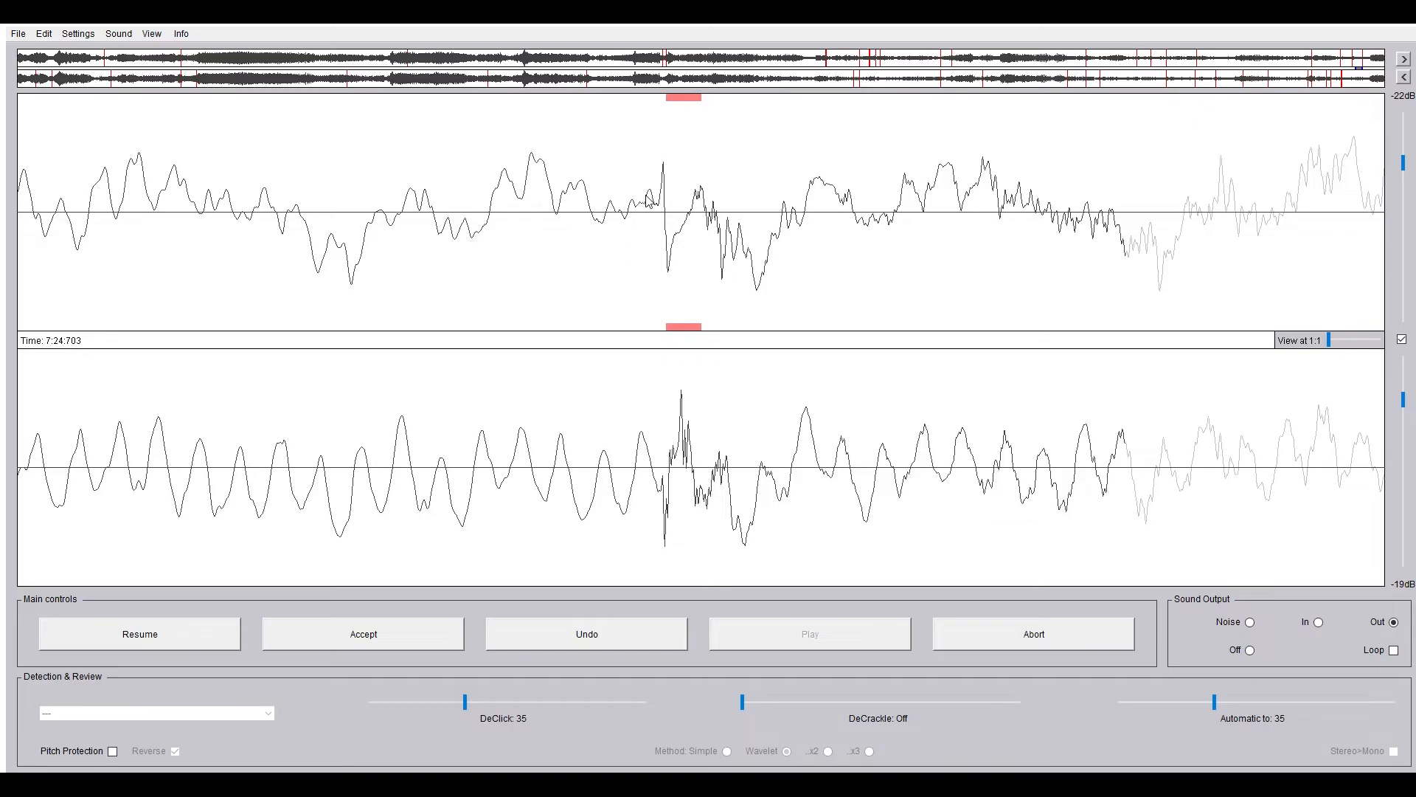
pyautogui.moveTo(643, 202); pyautogui.dragTo(742, 216)
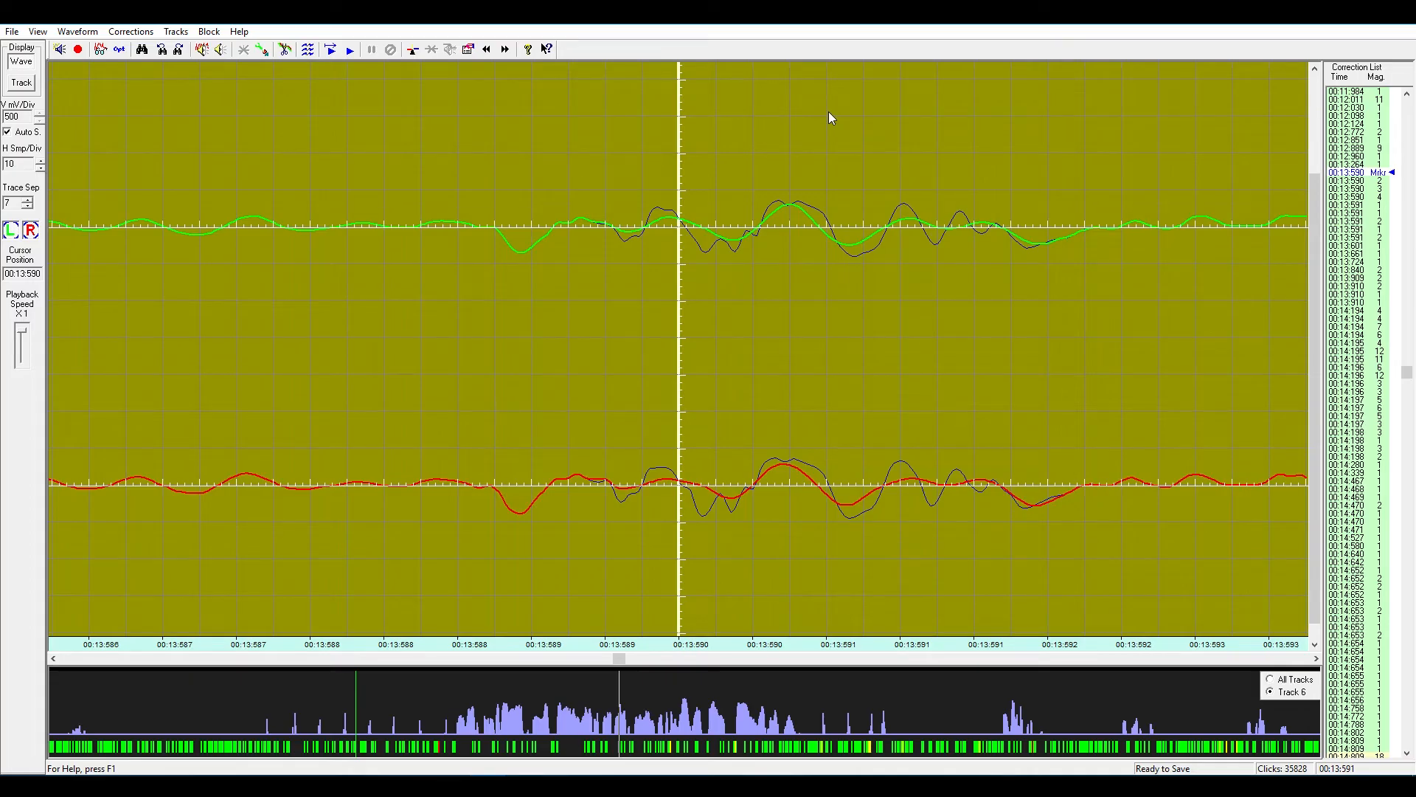
# Step: In Wave Corrector, delete eight successive corrections following 00:13:590 in the correction list
pyautogui.press('Down')
pyautogui.press('Delete')
pyautogui.press('Return')
pyautogui.press('Down')
pyautogui.press('Delete')
pyautogui.press('Return')
pyautogui.press('Down')
pyautogui.press('Delete')
pyautogui.press('Return')
pyautogui.press('Down')
pyautogui.press('Delete')
pyautogui.press('Return')
pyautogui.press('Down')
pyautogui.press('Delete')
pyautogui.press('Return')
pyautogui.press('Down')
pyautogui.press('Delete')
pyautogui.press('Return')
pyautogui.press('Down')
pyautogui.press('Delete')
pyautogui.press('Return')
pyautogui.press('Down')
pyautogui.press('Delete')
pyautogui.press('Return')
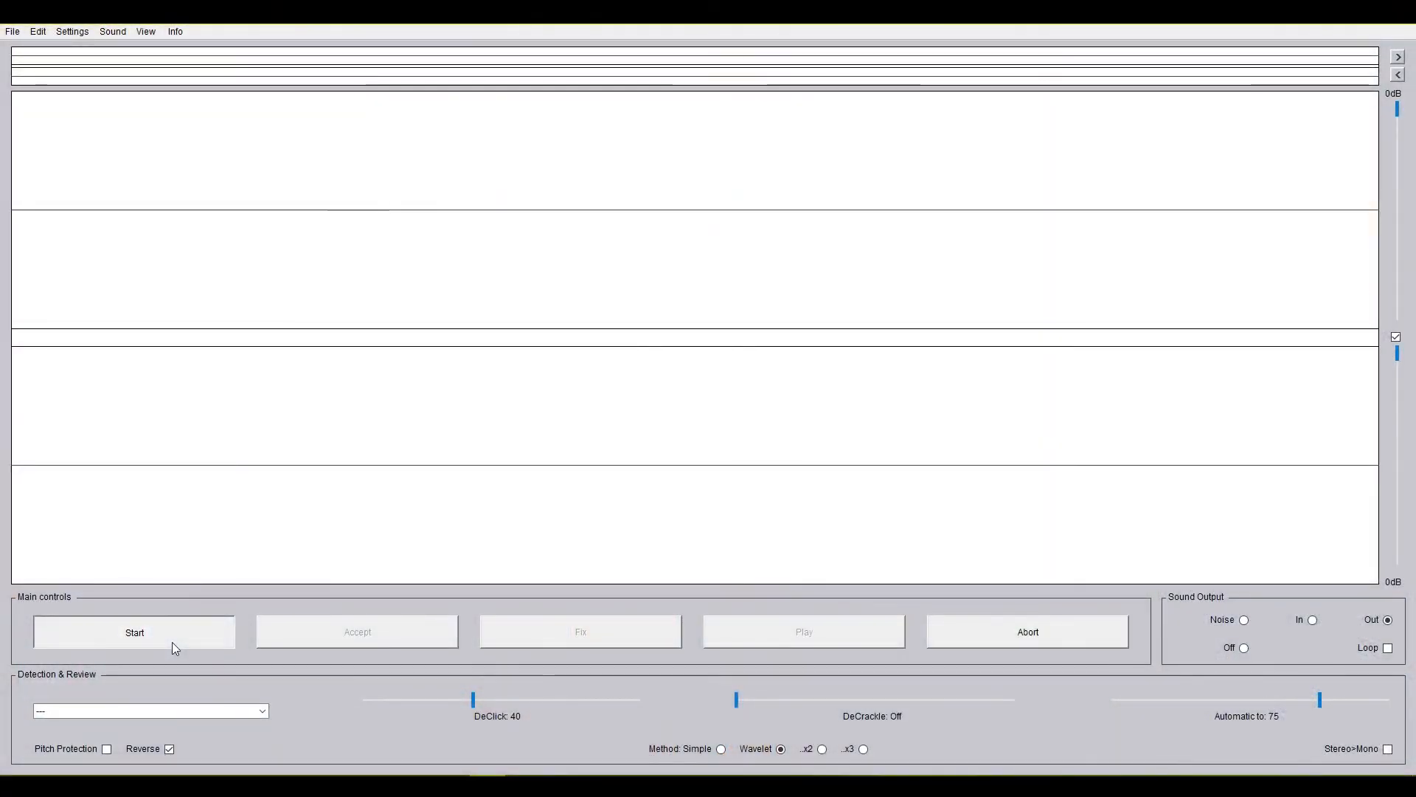
# Step: Start a ClickRepair scan with DeClick lowered to 25 and resume past the left and right clicks at 0:00:530
pyautogui.click(171, 642)
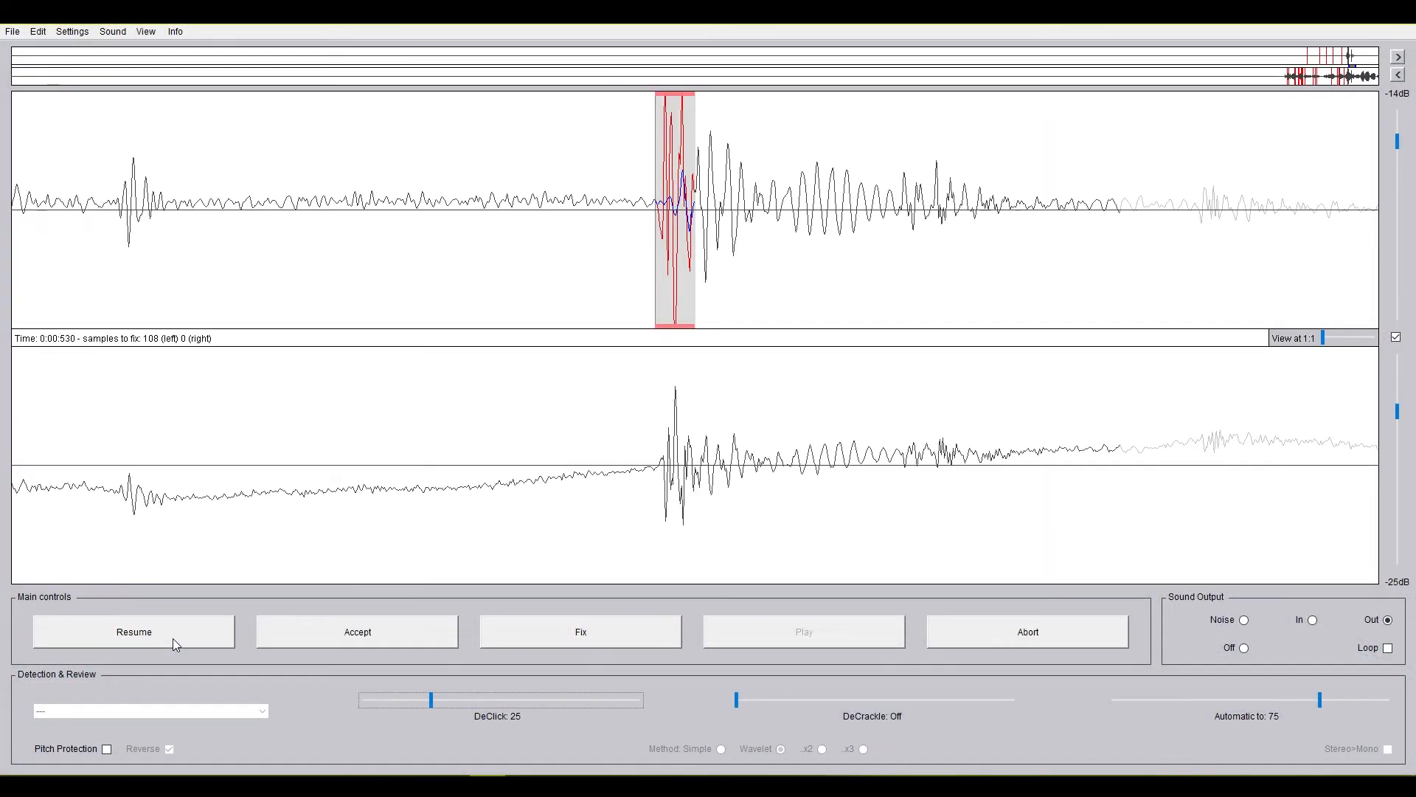
pyautogui.click(173, 638)
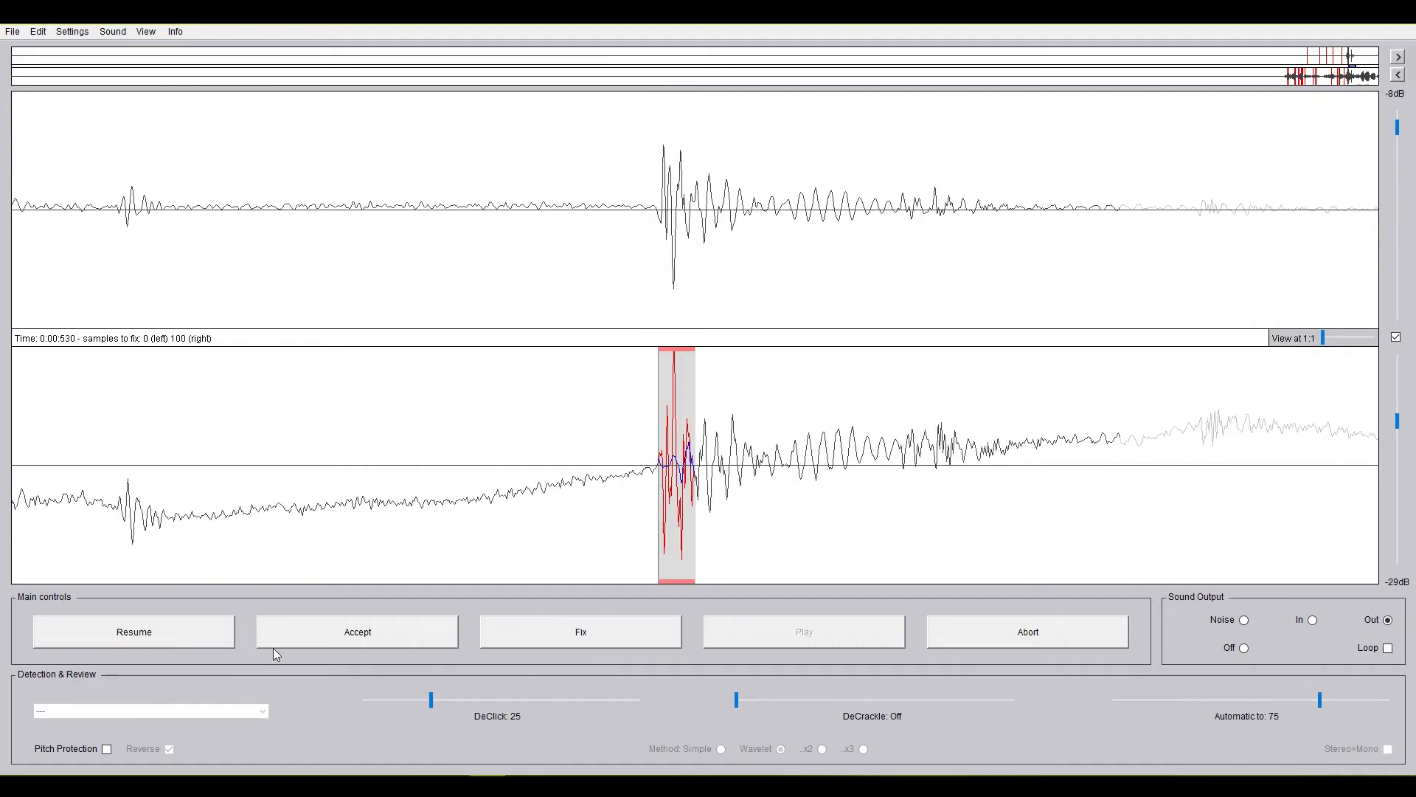
pyautogui.click(165, 647)
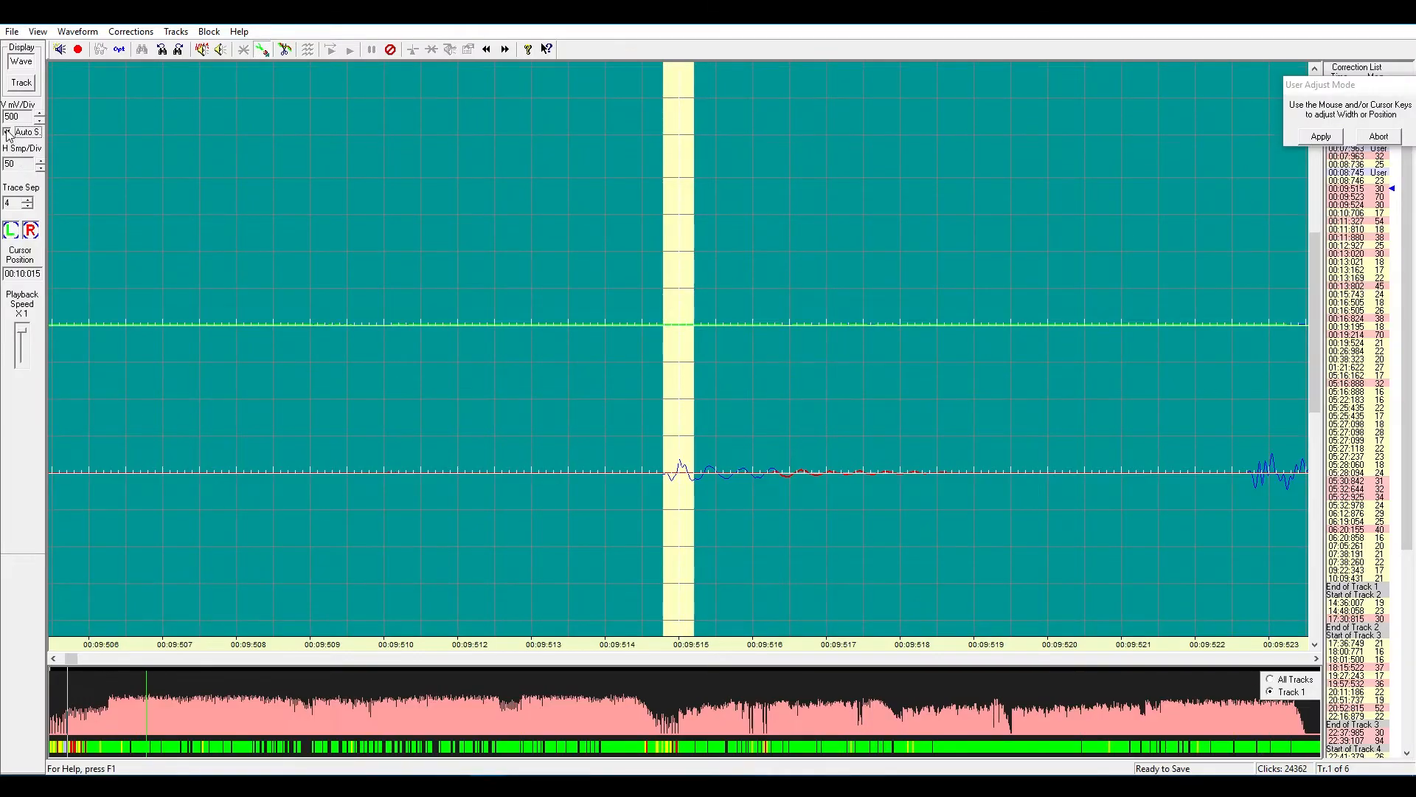
# Step: In Wave Corrector, turn on automatic vertical scaling and select the correction at 00:09:523
pyautogui.click(7, 133)
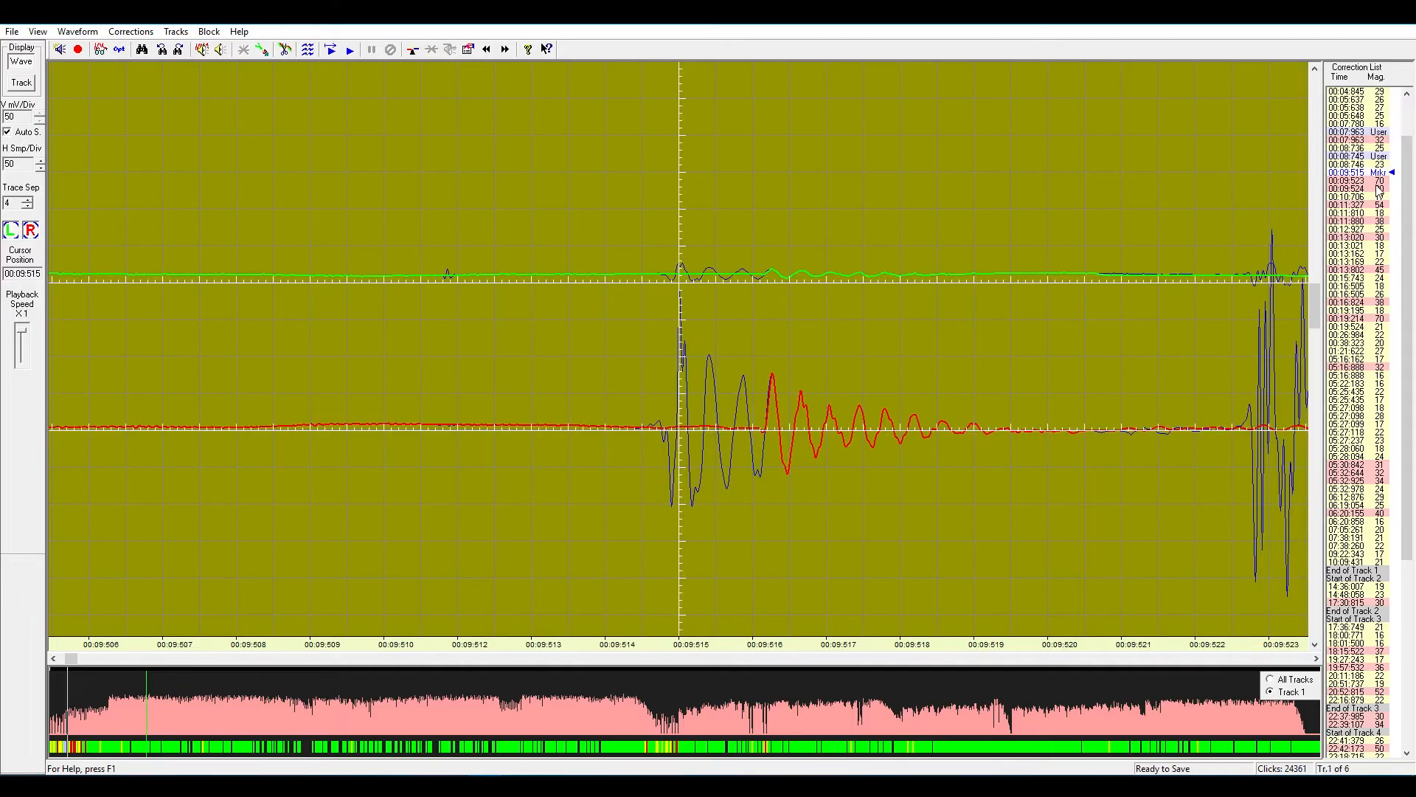
pyautogui.click(1379, 181)
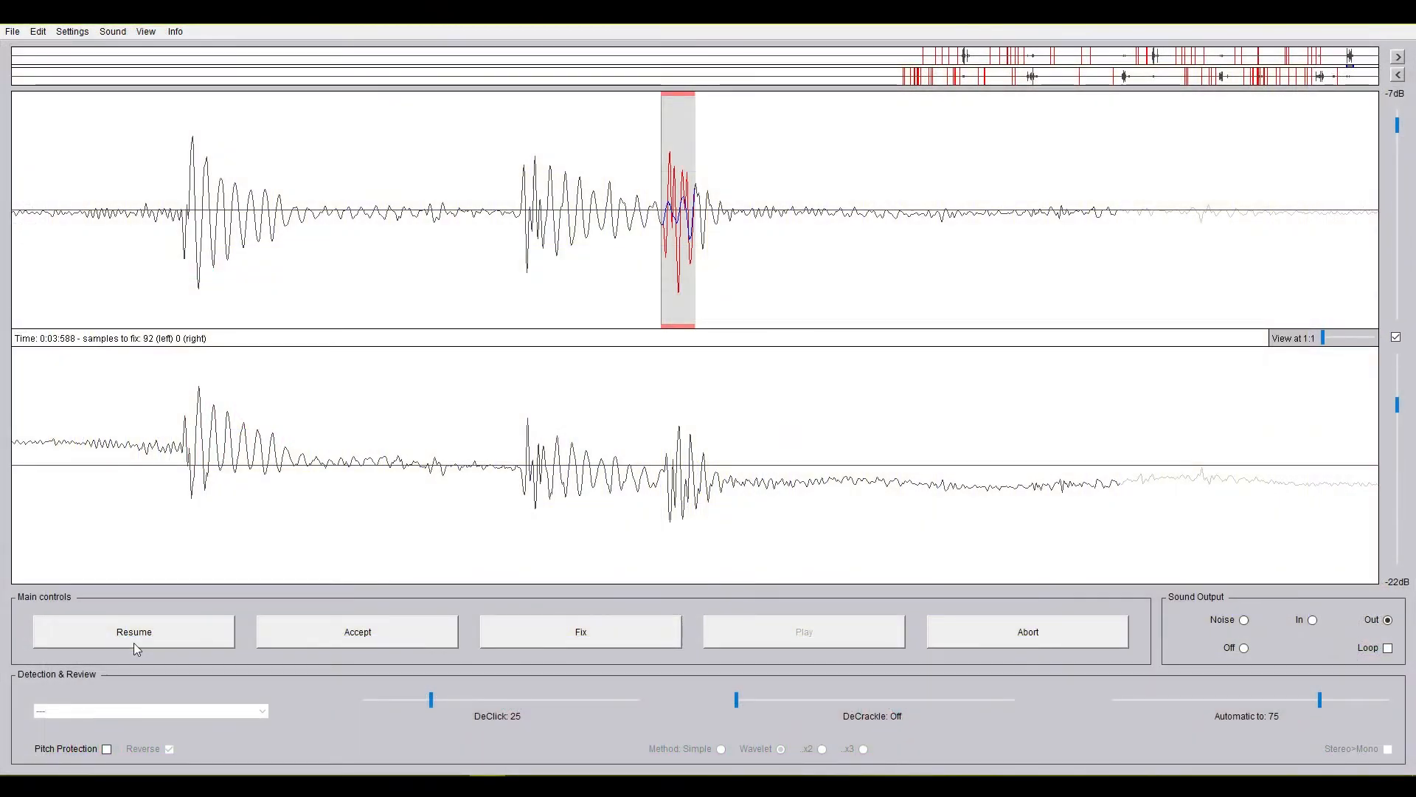
# Step: In ClickRepair, resume the scan past the left-channel clicks at 0:03:588 and 0:04:876
pyautogui.click(134, 631)
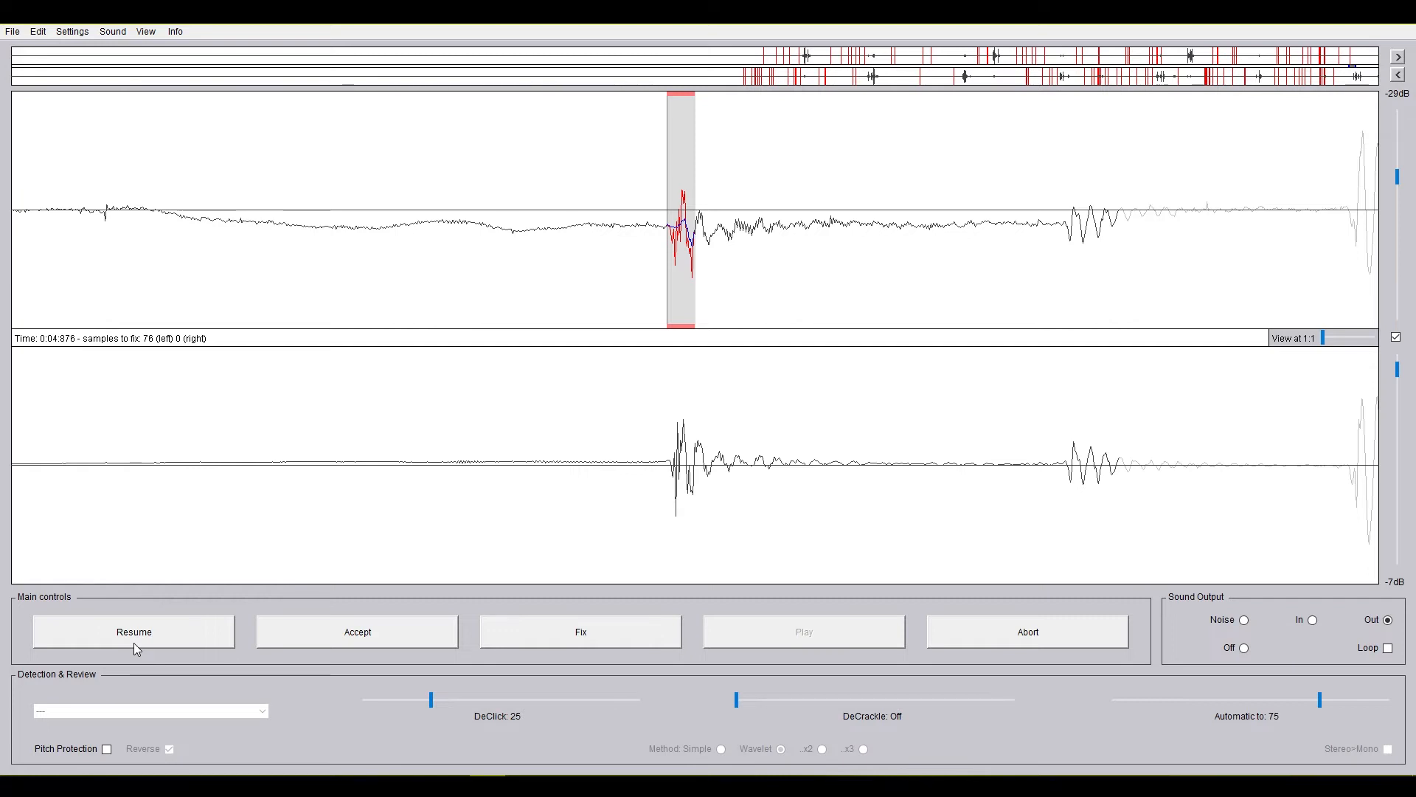
pyautogui.click(134, 644)
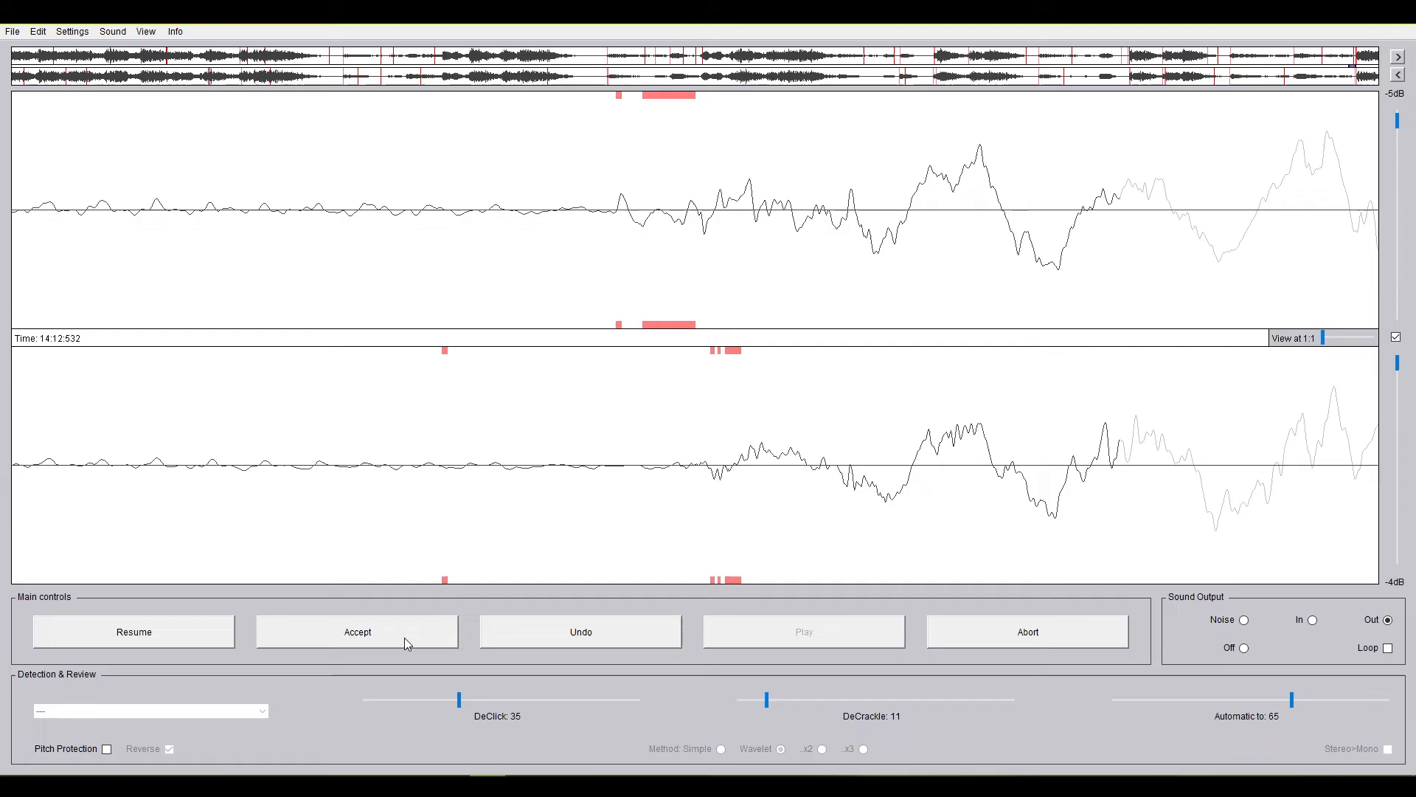
# Step: Accept the repairs at 14:12:532 and lower the Automatic level of the running scan
pyautogui.click(404, 635)
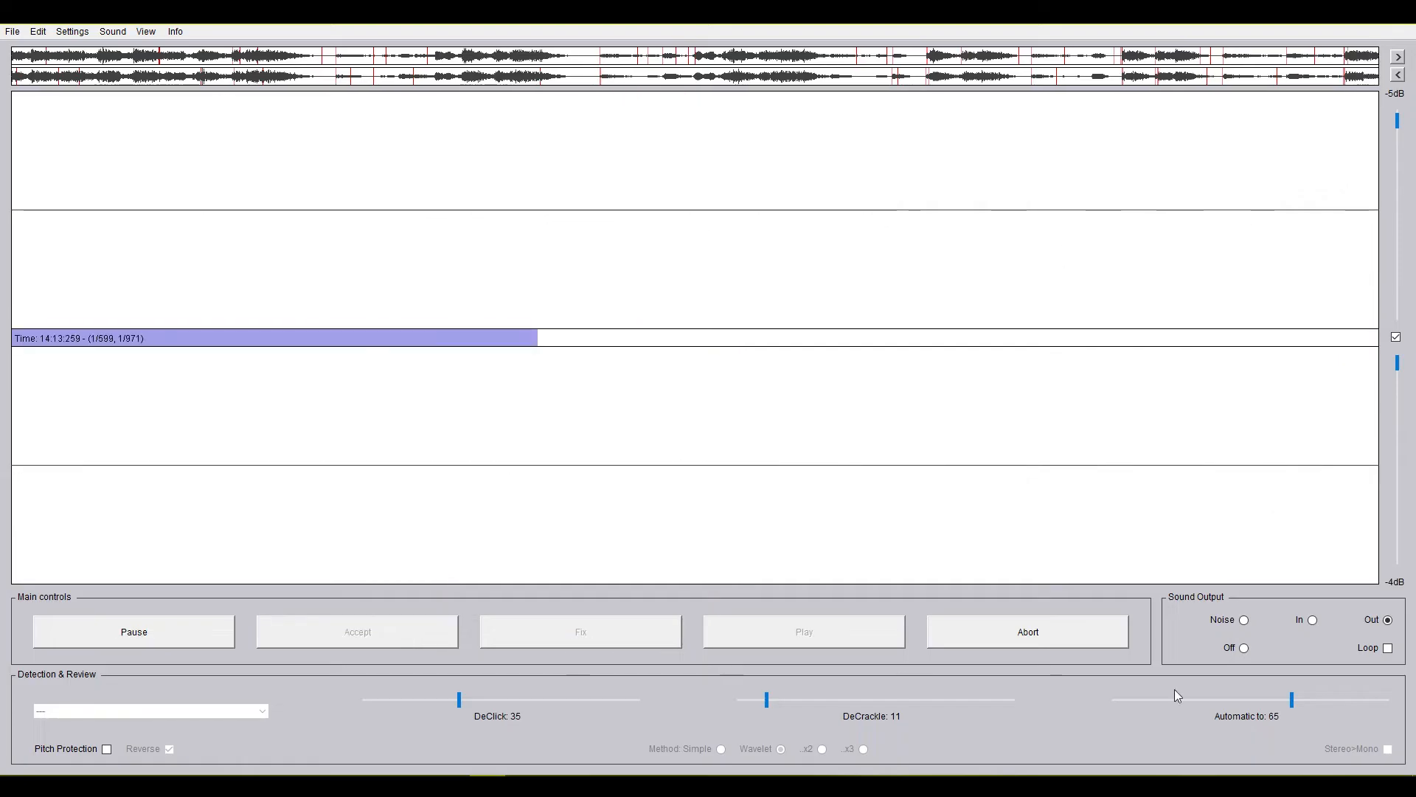
pyautogui.moveTo(1291, 700); pyautogui.dragTo(1279, 704)
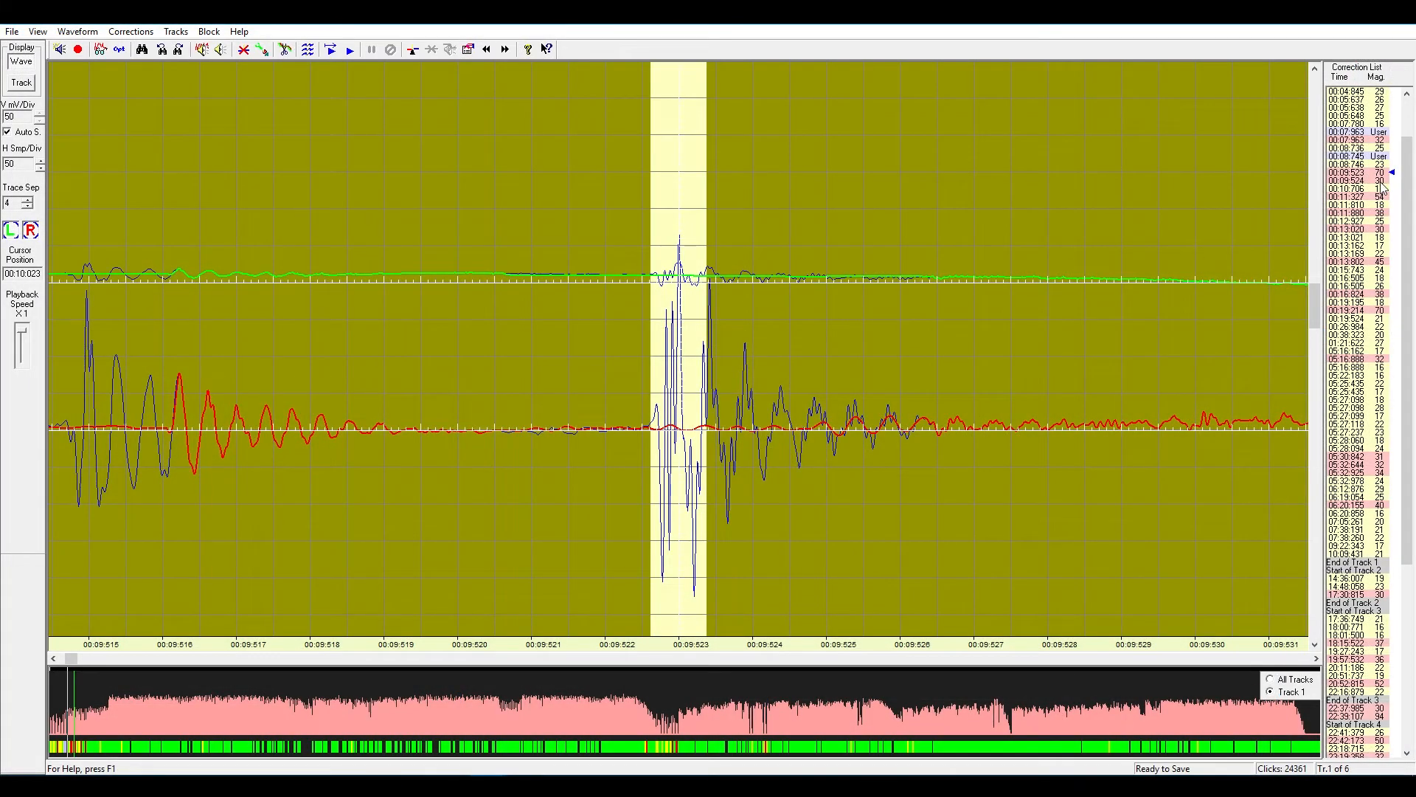
# Step: In Wave Corrector, open the 00:09:524 correction for adjustment, stop playback and extend its start slightly earlier
pyautogui.click(1381, 182)
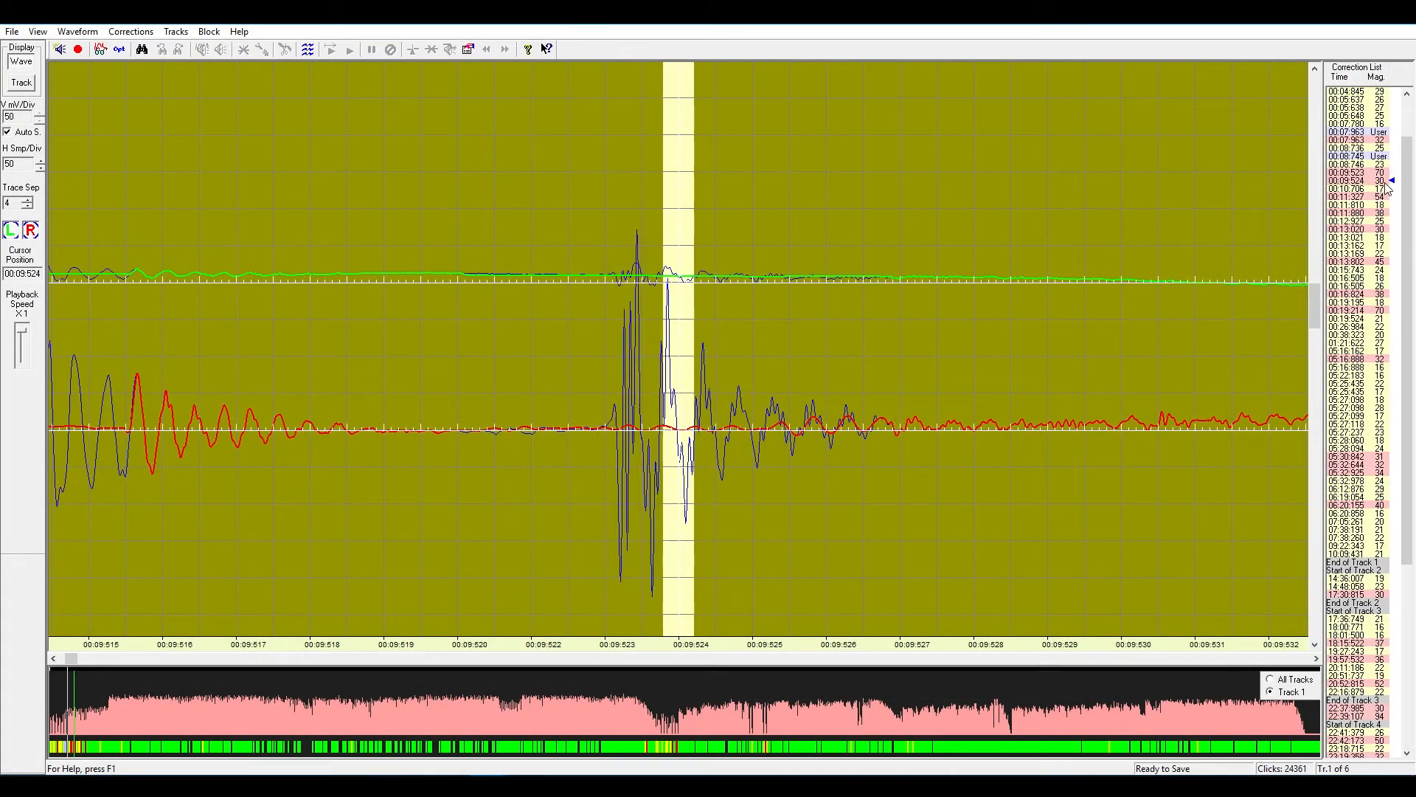
pyautogui.rightClick(669, 292)
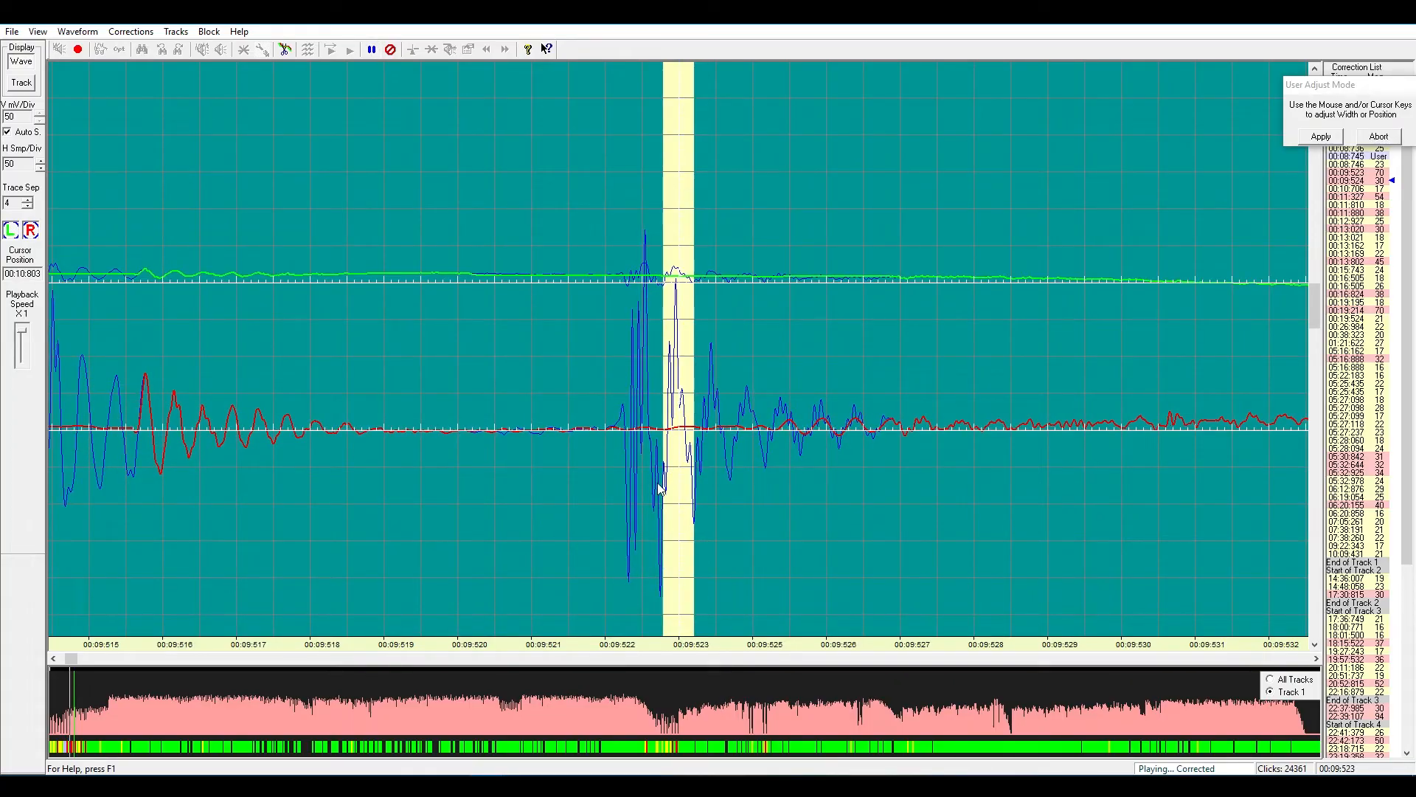
pyautogui.click(392, 50)
pyautogui.moveTo(664, 322); pyautogui.dragTo(657, 336)
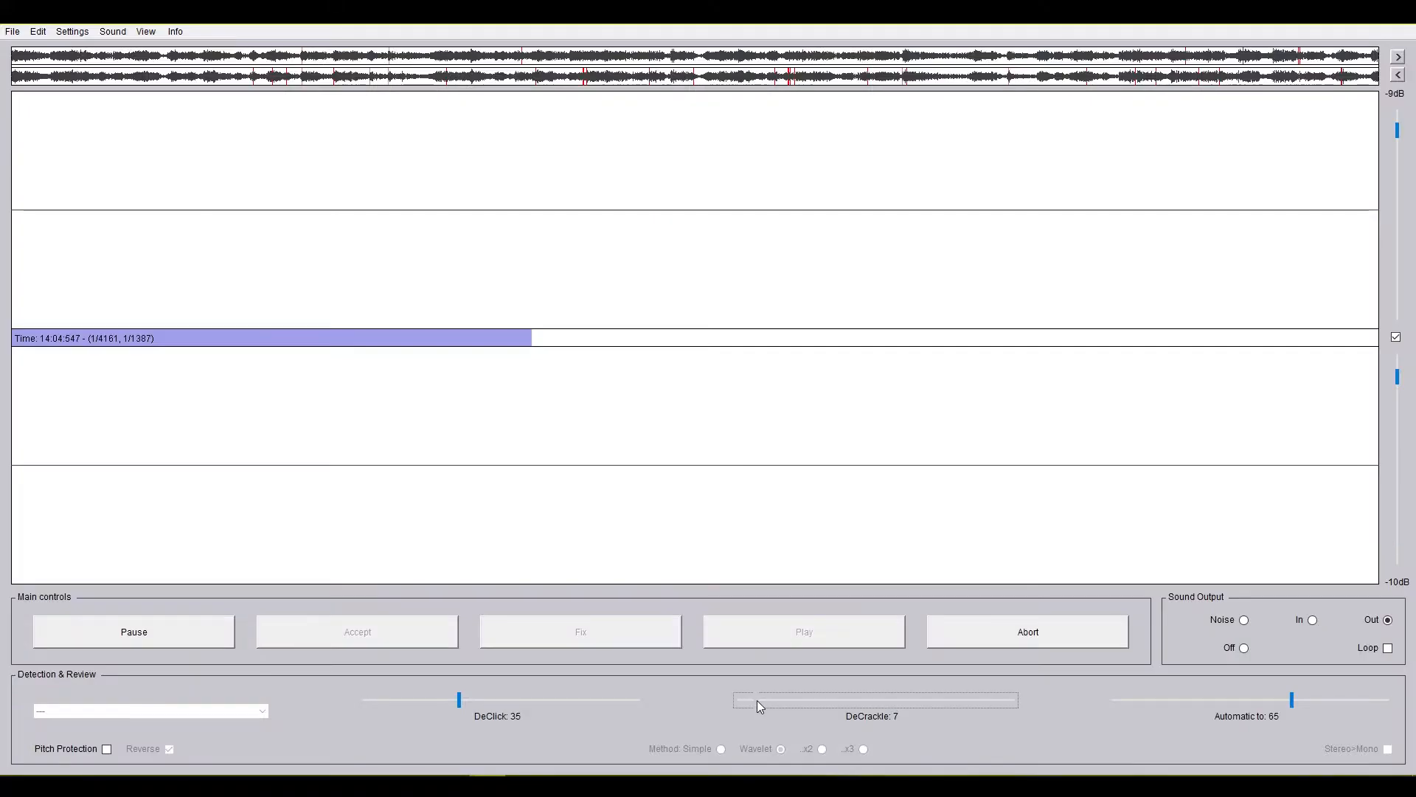
# Step: In ClickRepair, raise the DeCrackle level of the running scan slightly
pyautogui.moveTo(757, 701); pyautogui.dragTo(767, 699)
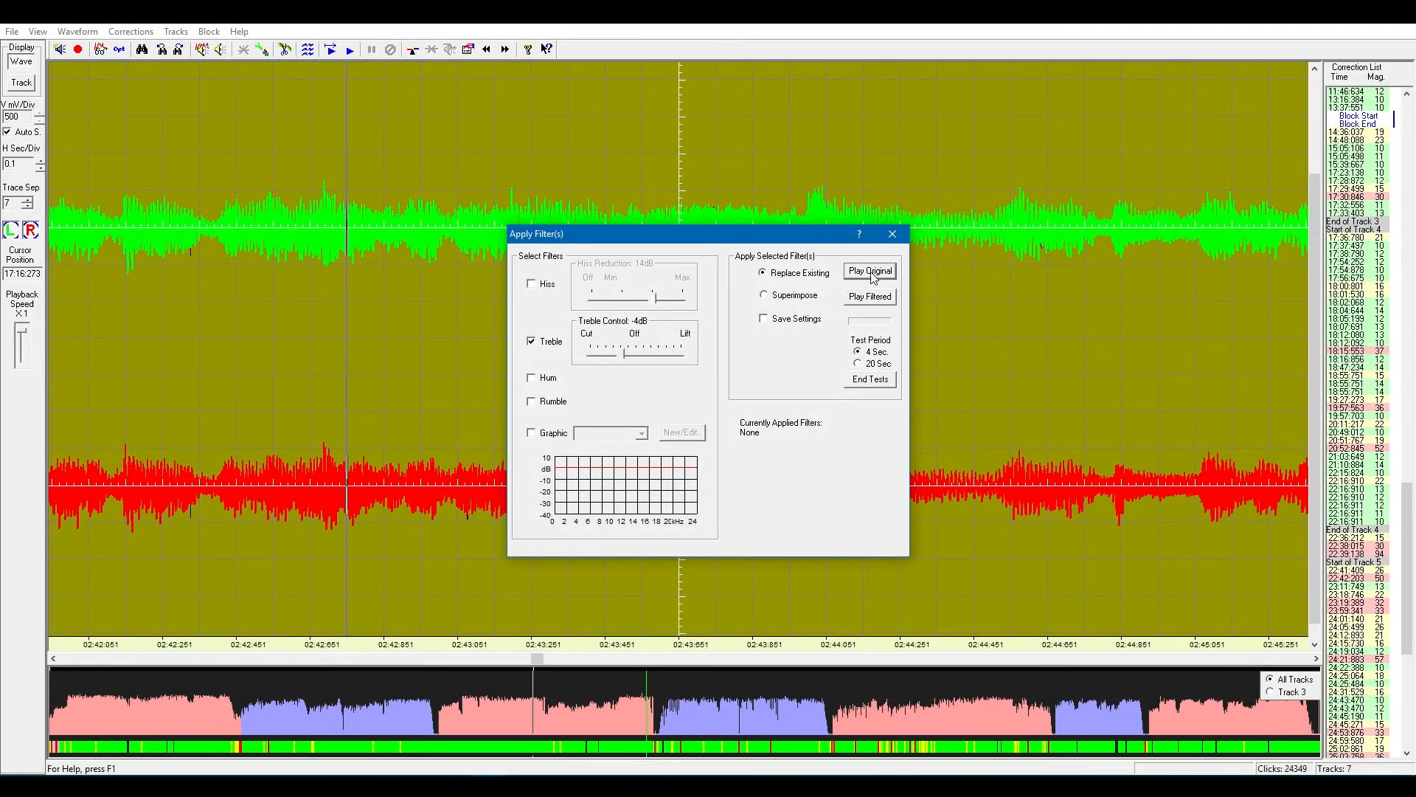
# Step: In Wave Corrector, compare the original block with its -4 dB treble-filtered version by test playback
pyautogui.click(871, 272)
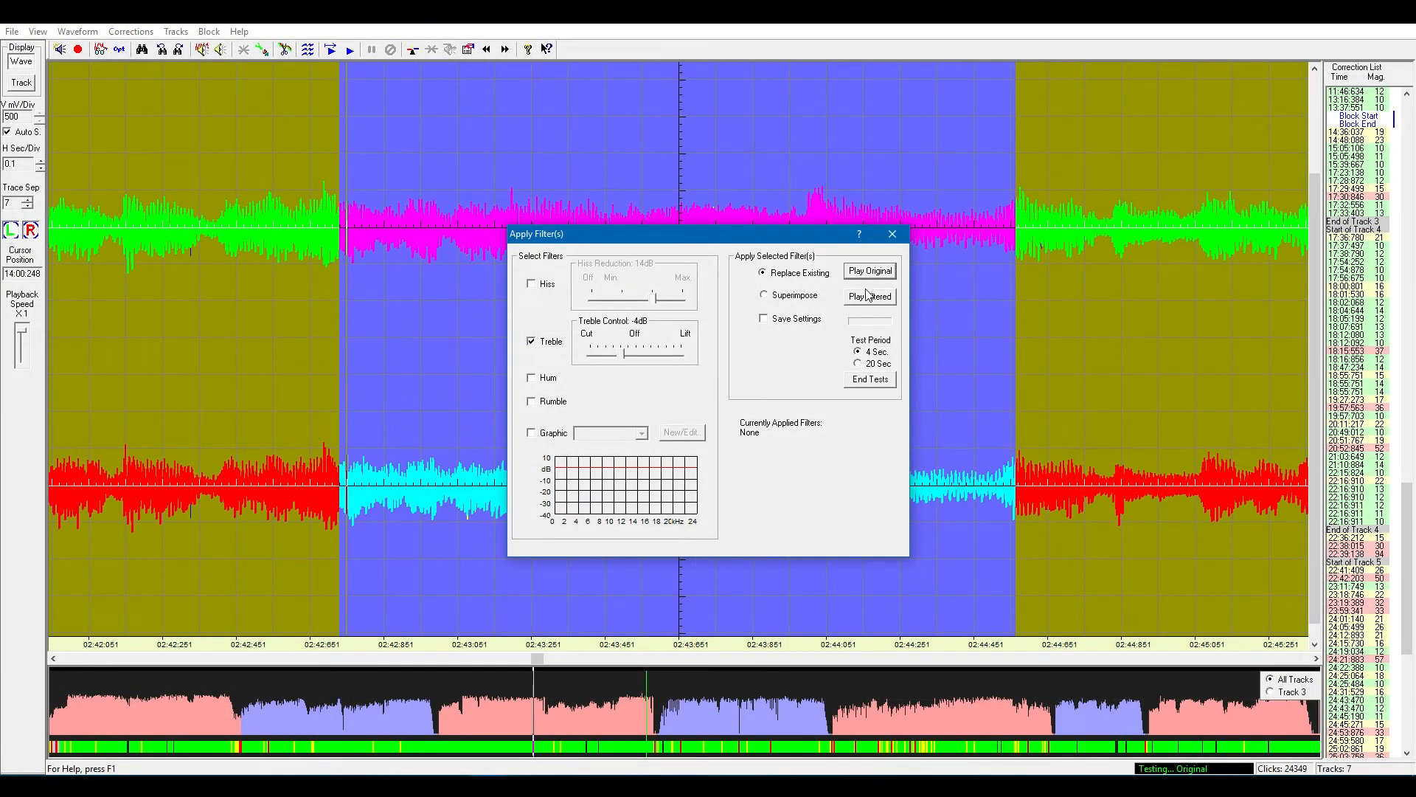
pyautogui.click(868, 298)
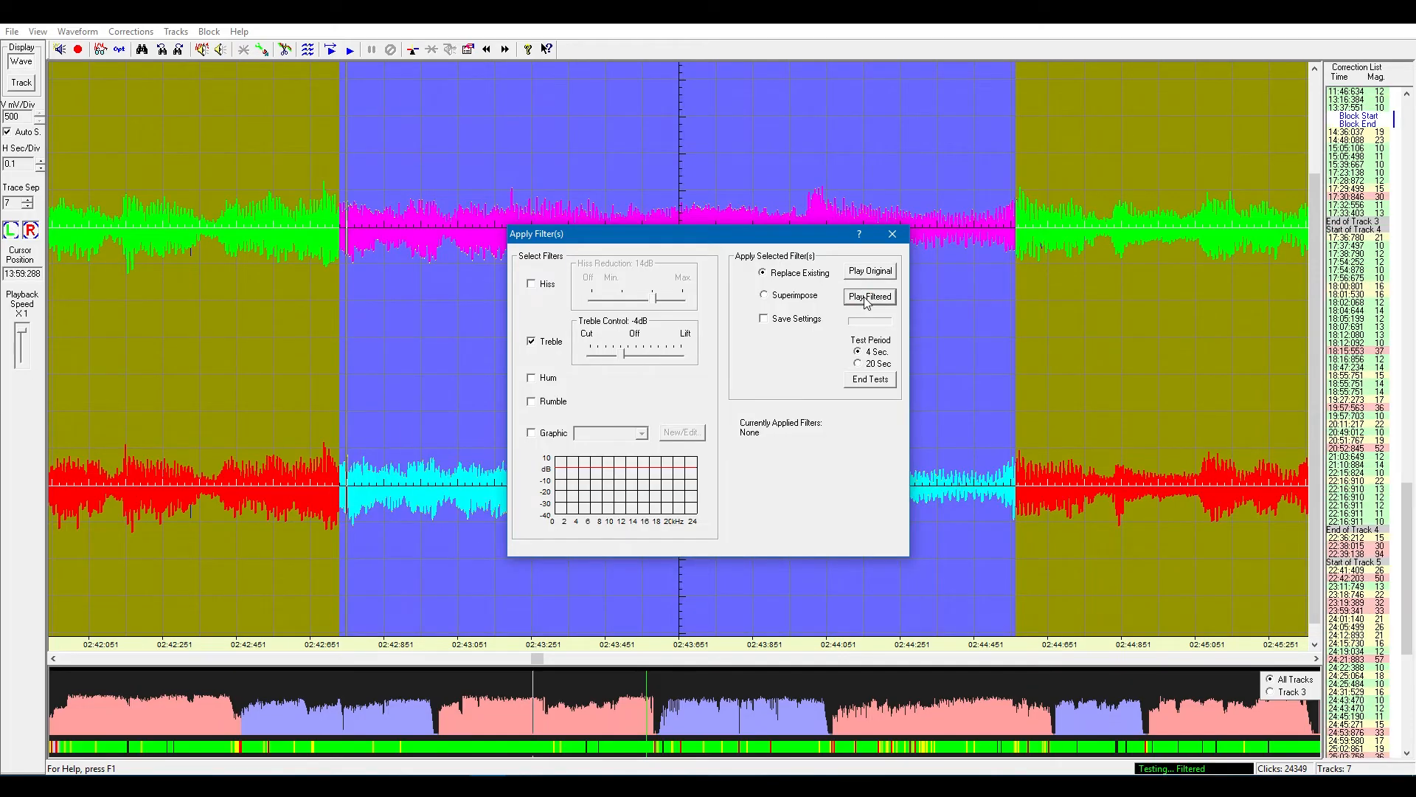
pyautogui.click(861, 272)
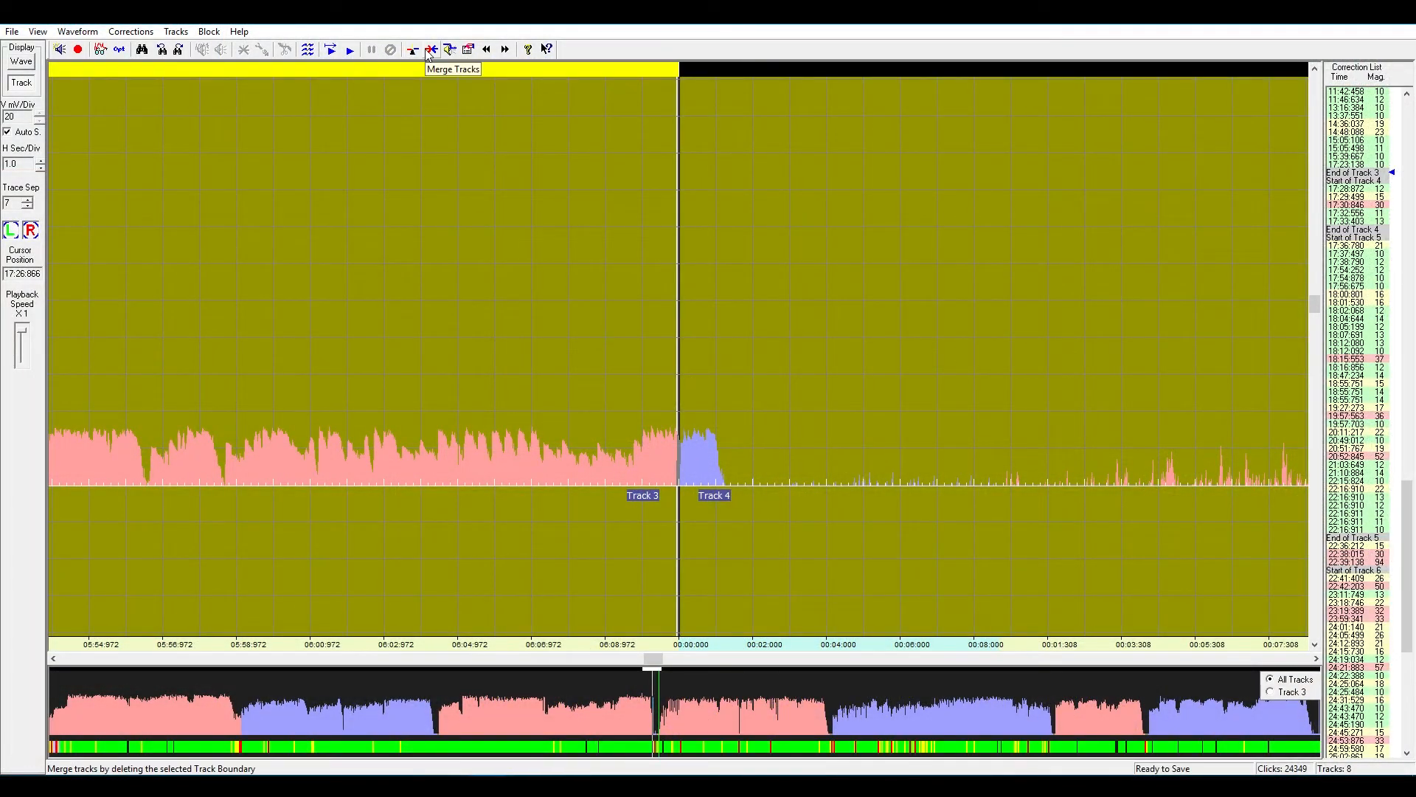
# Step: Play the join between Track 3 and Track 4 and move the boundary into the silence after the music
pyautogui.click(449, 50)
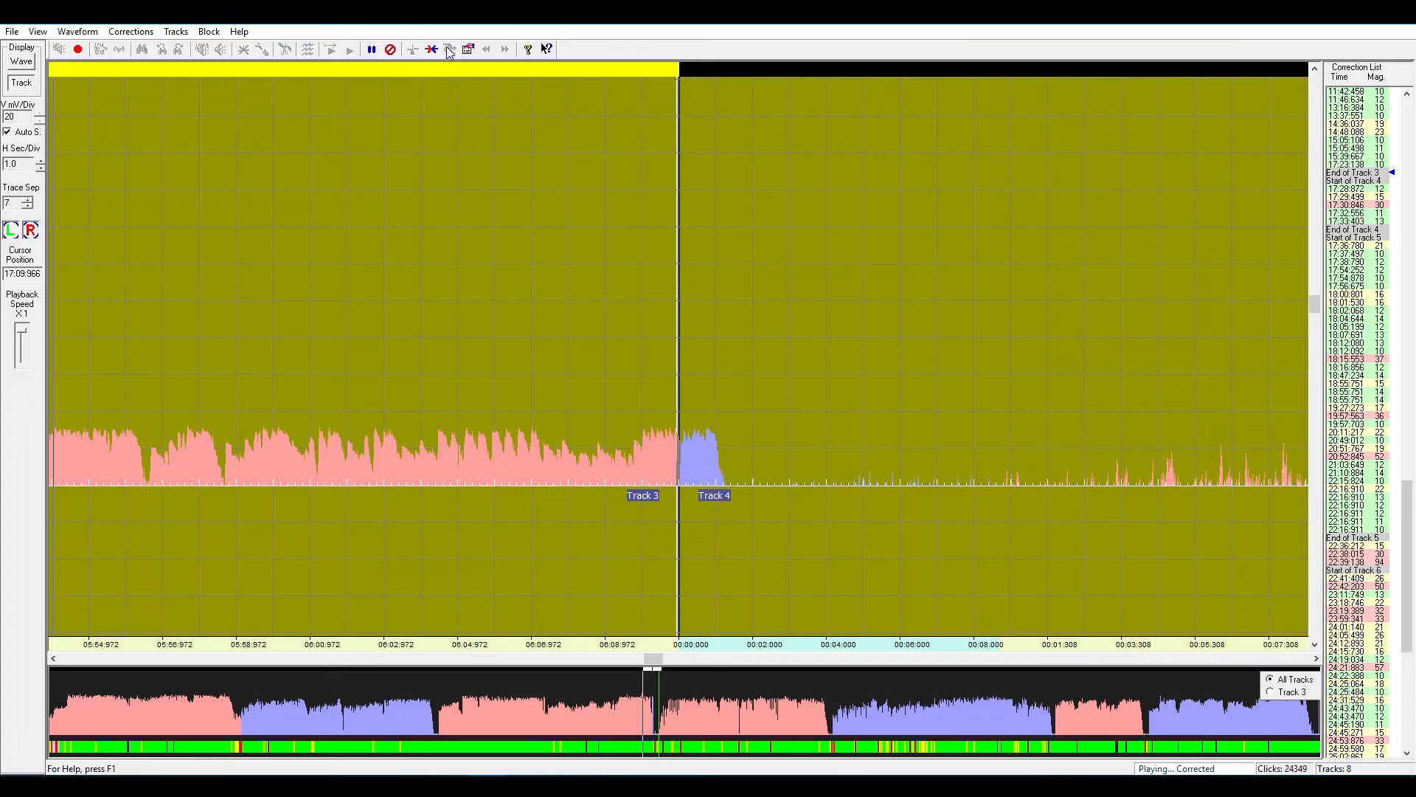
pyautogui.click(683, 430)
pyautogui.moveTo(683, 430); pyautogui.dragTo(797, 430)
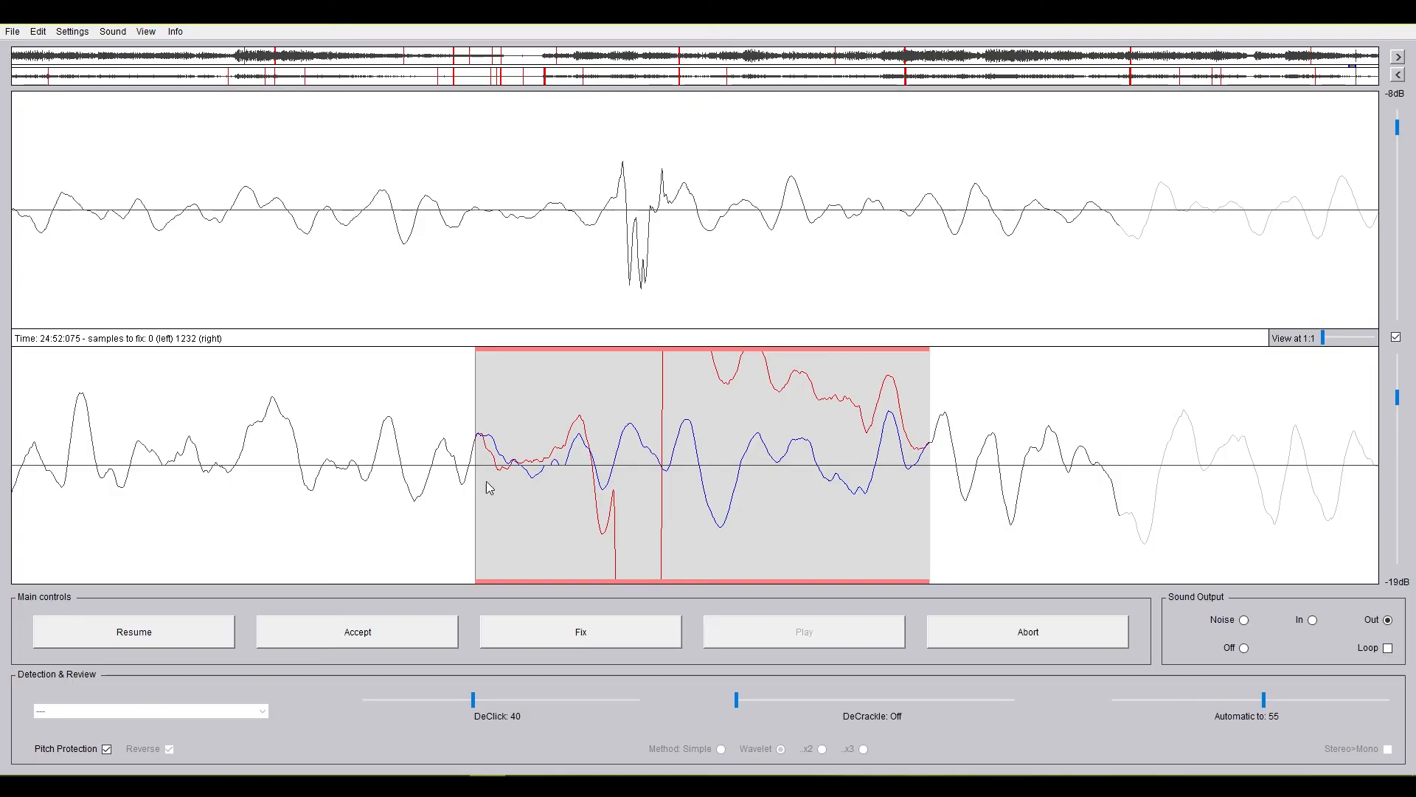
# Step: In ClickRepair, fix the 1232-sample right-channel region at 24:52:075
pyautogui.click(583, 641)
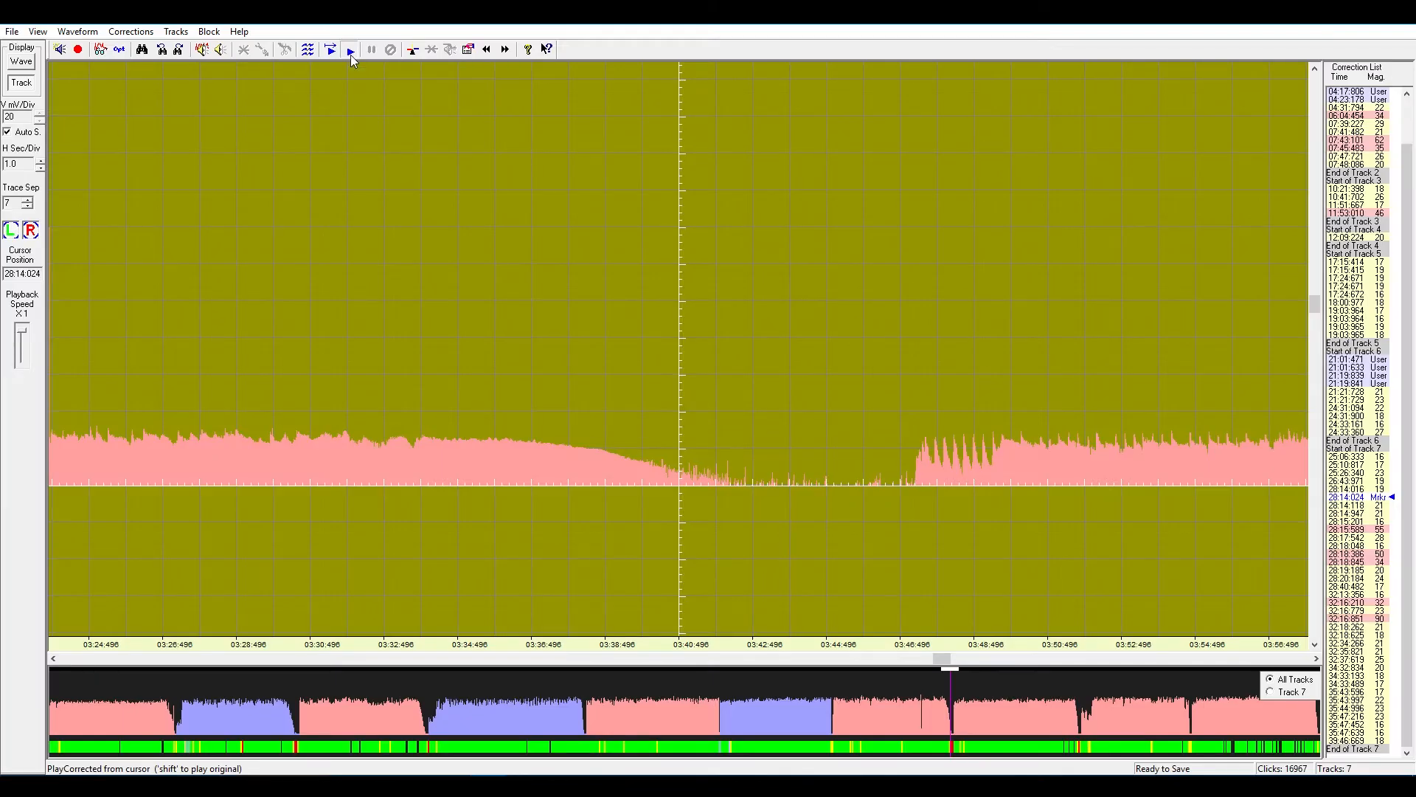
# Step: In Wave Corrector, play the corrected audio from 28:14:024 and start inserting a correction at 21:19:844
pyautogui.click(350, 51)
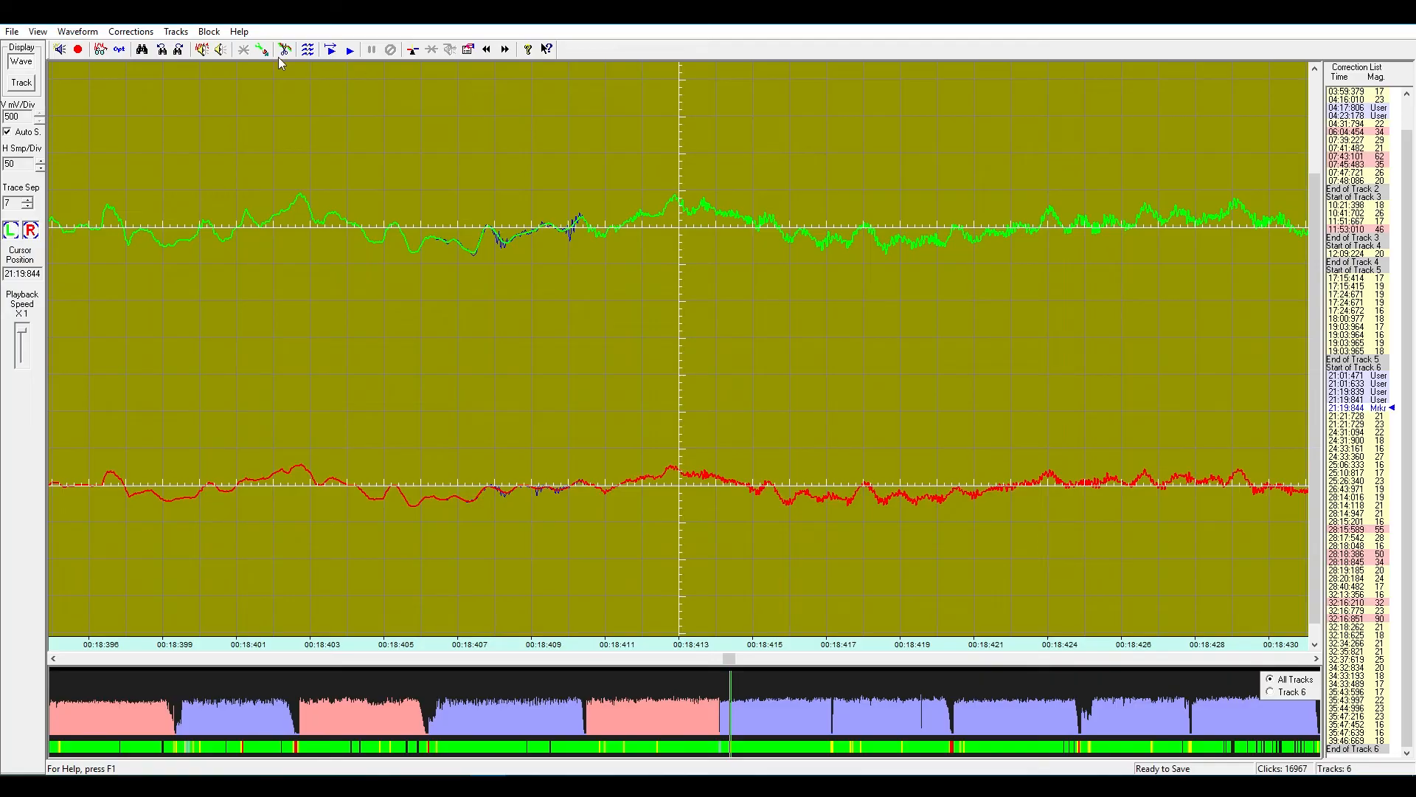
pyautogui.click(261, 50)
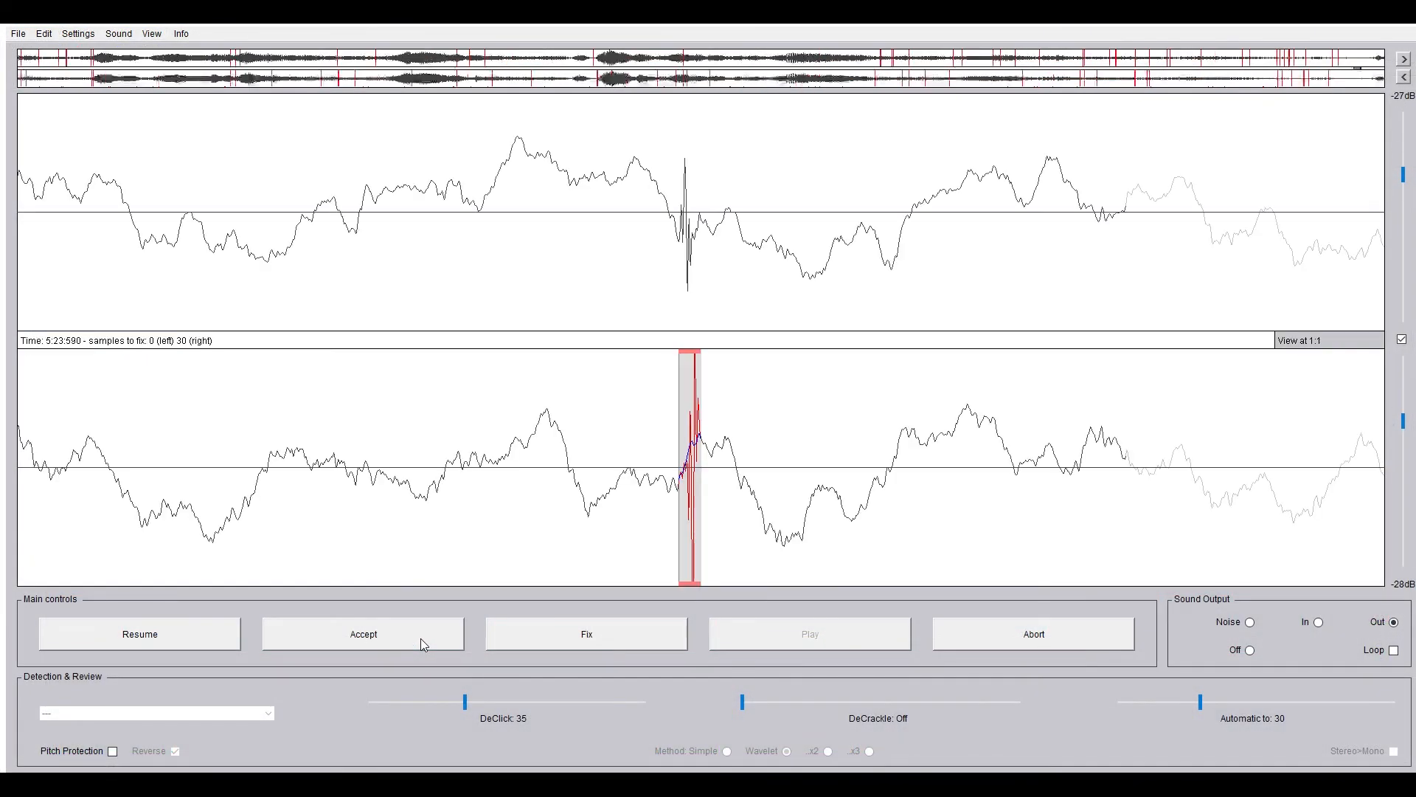
# Step: In ClickRepair, fix and accept the clicks at 5:23:590 and 5:25:373
pyautogui.click(533, 643)
pyautogui.click(428, 643)
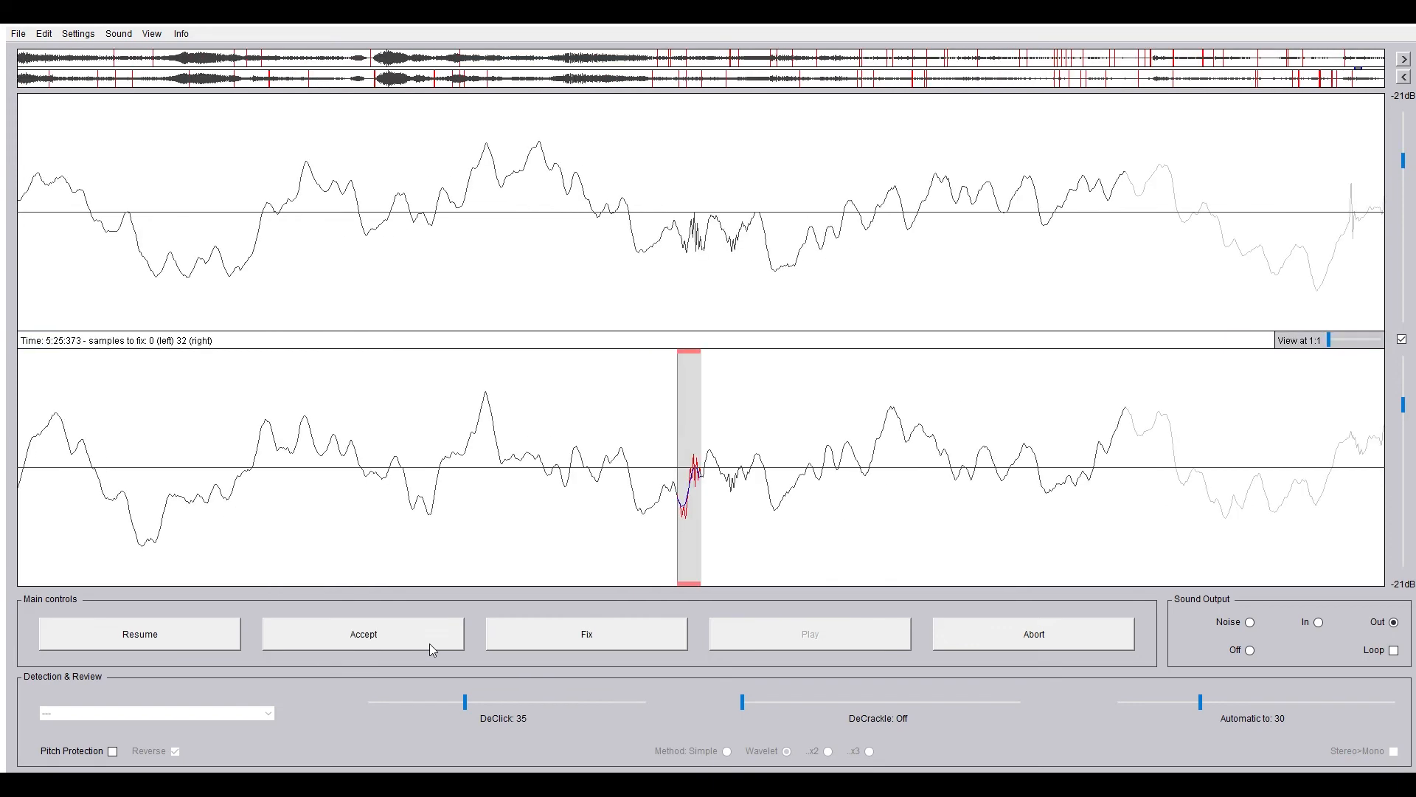
pyautogui.click(552, 645)
pyautogui.click(441, 643)
pyautogui.click(549, 645)
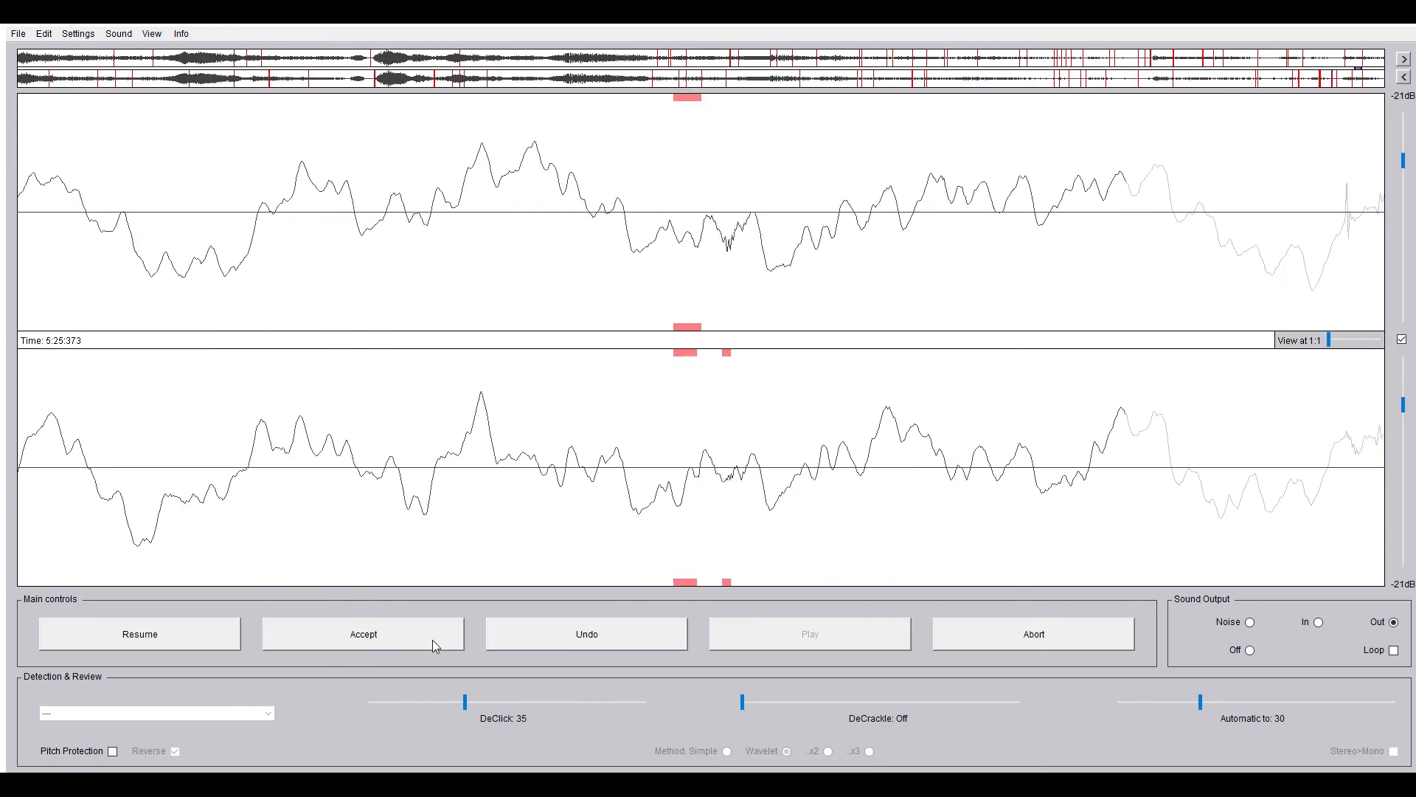
pyautogui.click(432, 640)
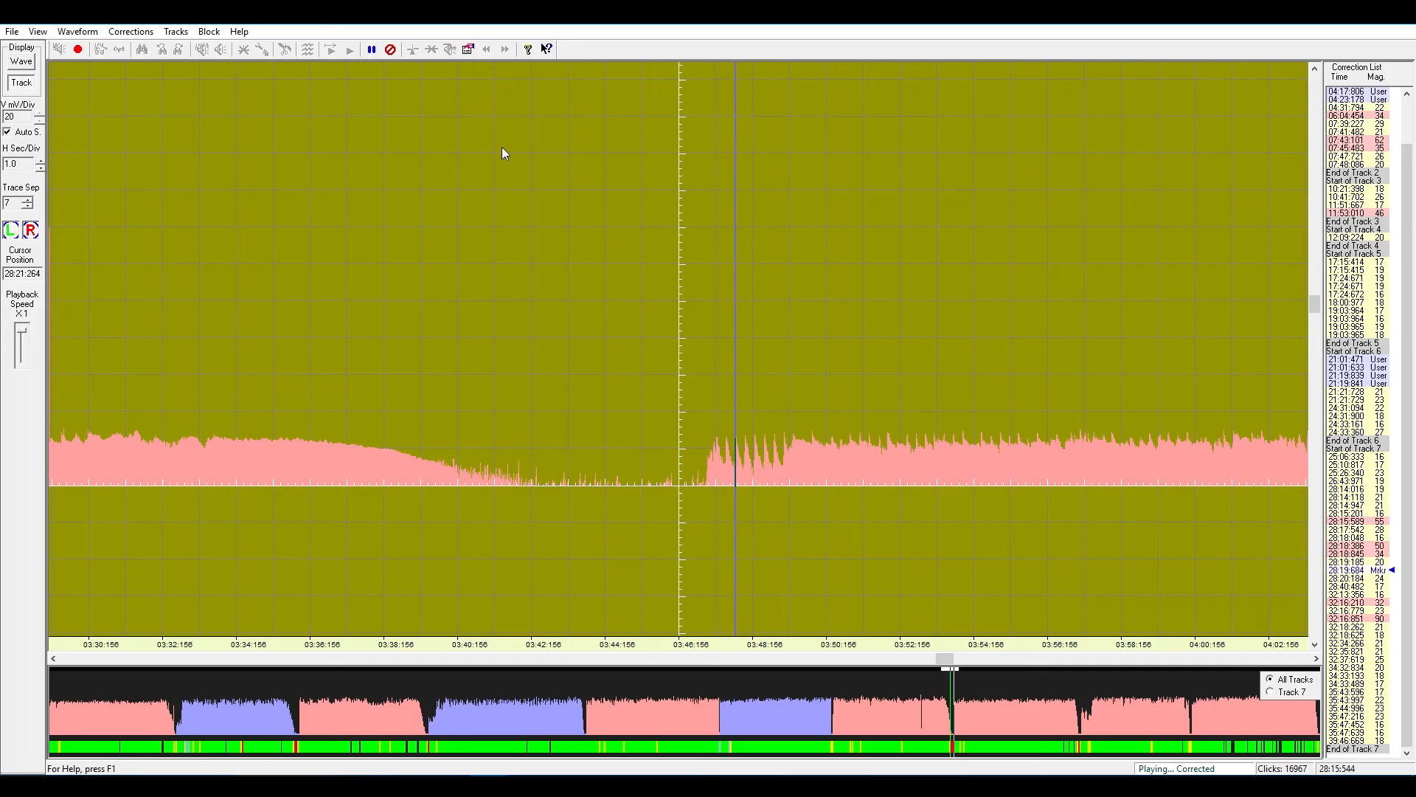
# Step: In Wave Corrector, stop playback, split Track 7 in the quiet gap at about 28:19:675 and open the track properties
pyautogui.click(388, 55)
pyautogui.click(405, 54)
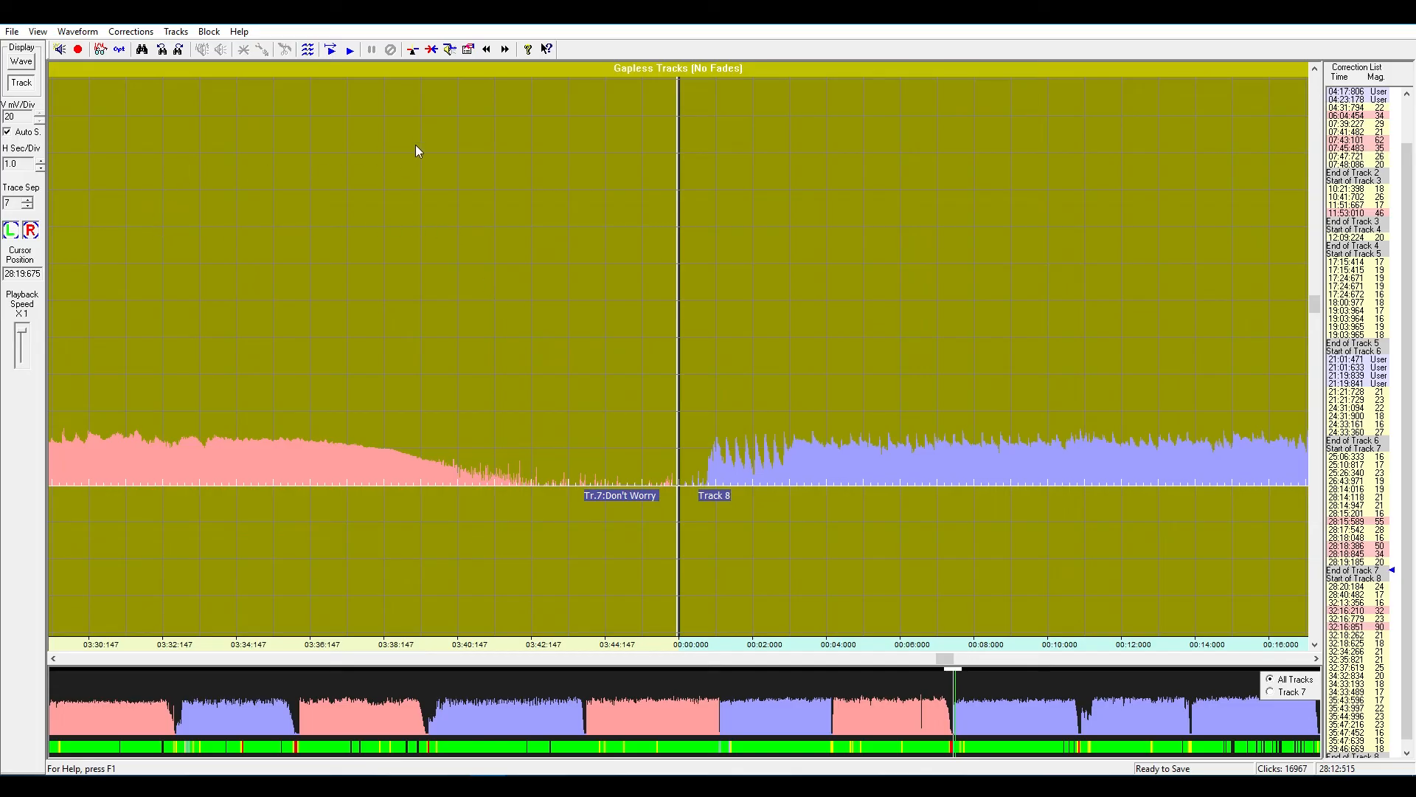
pyautogui.click(468, 51)
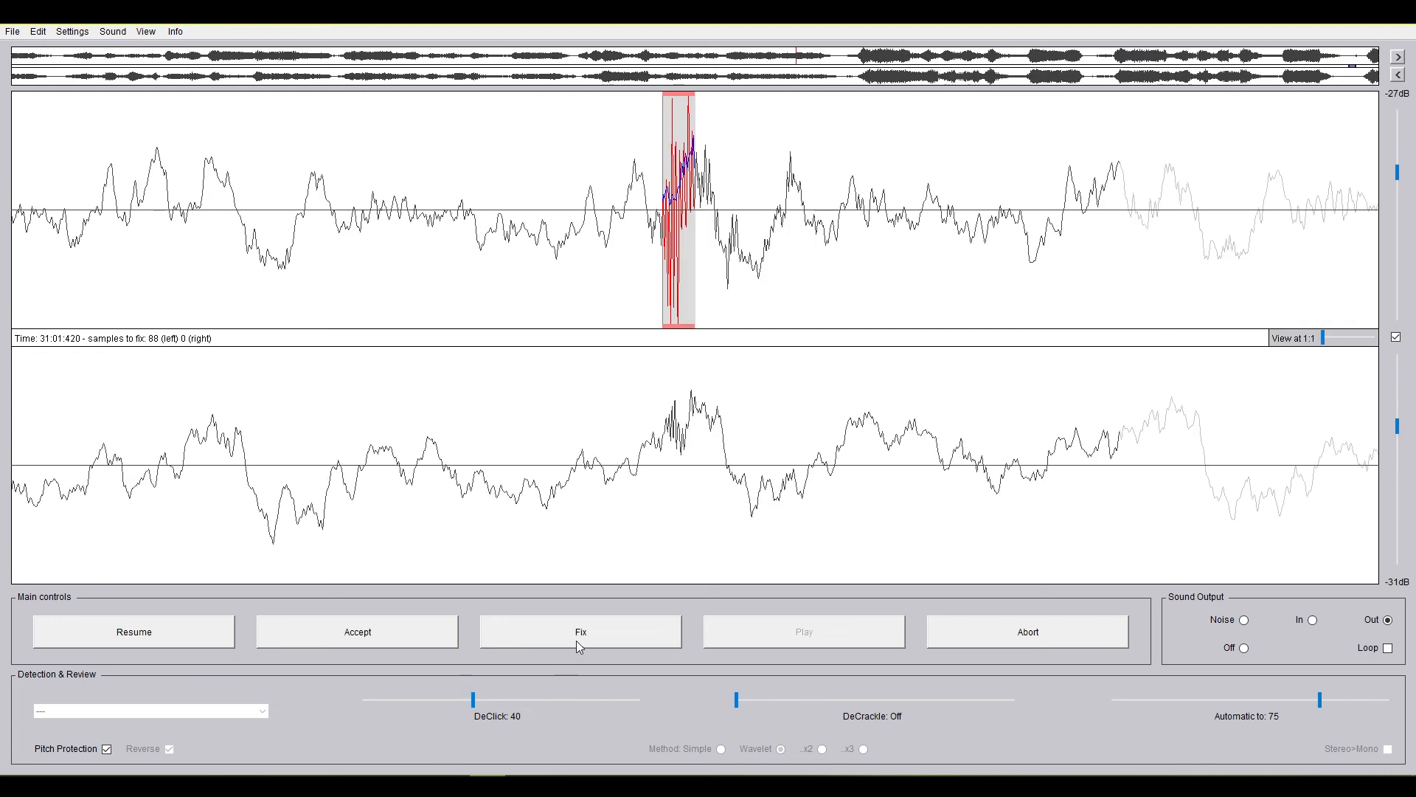
# Step: In ClickRepair, fix and accept the clicks at 31:01:420, 31:11:213 and 31:14:523
pyautogui.click(579, 645)
pyautogui.click(384, 645)
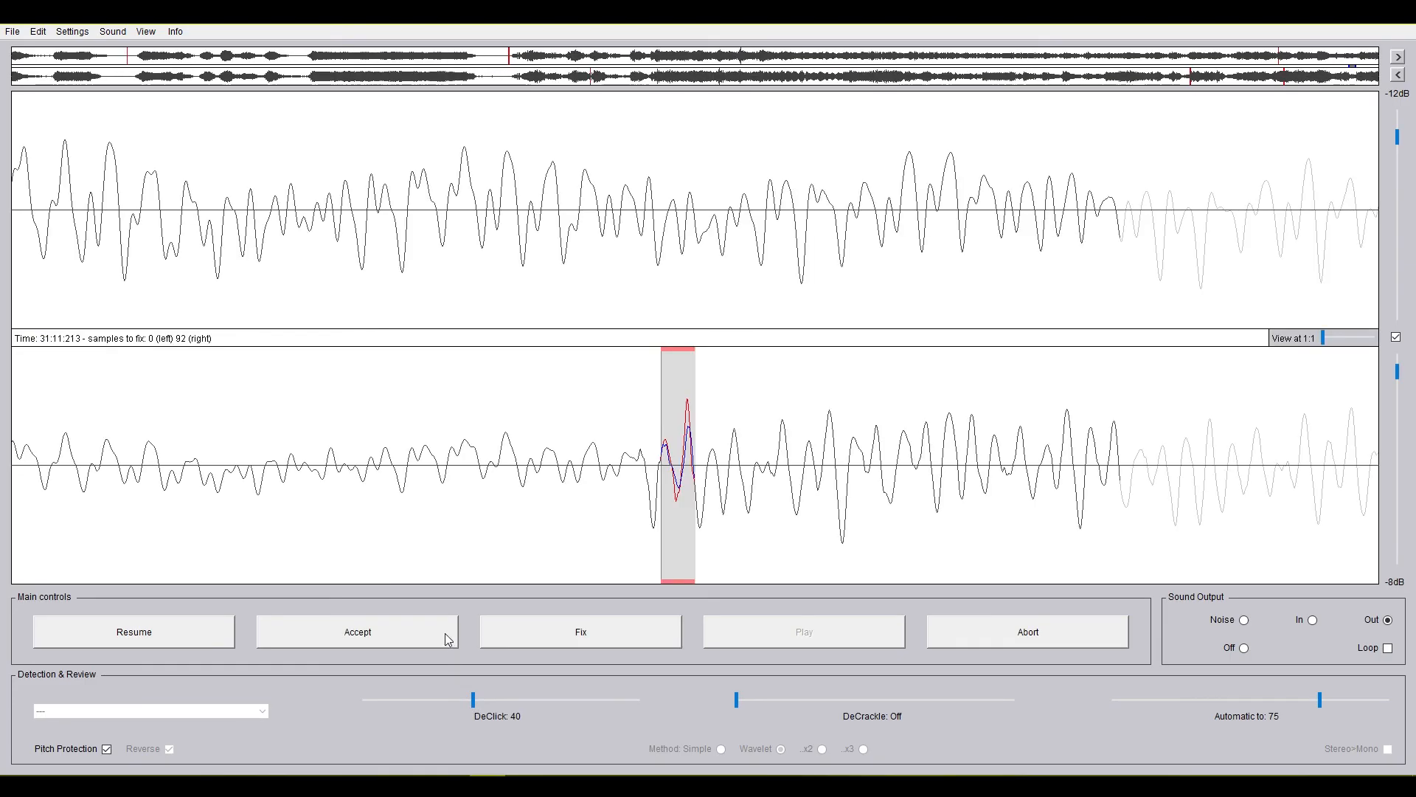
pyautogui.click(574, 646)
pyautogui.click(407, 647)
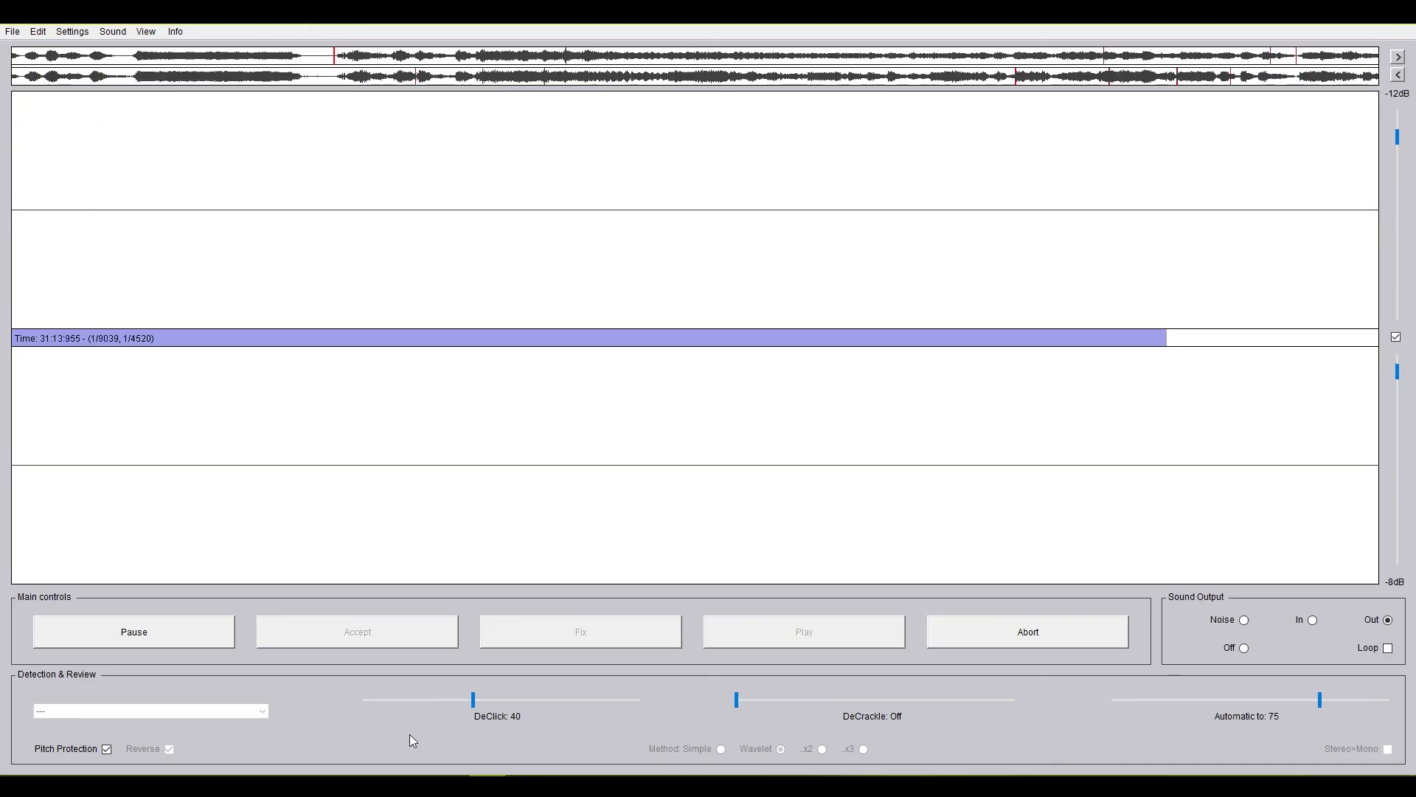
pyautogui.click(587, 640)
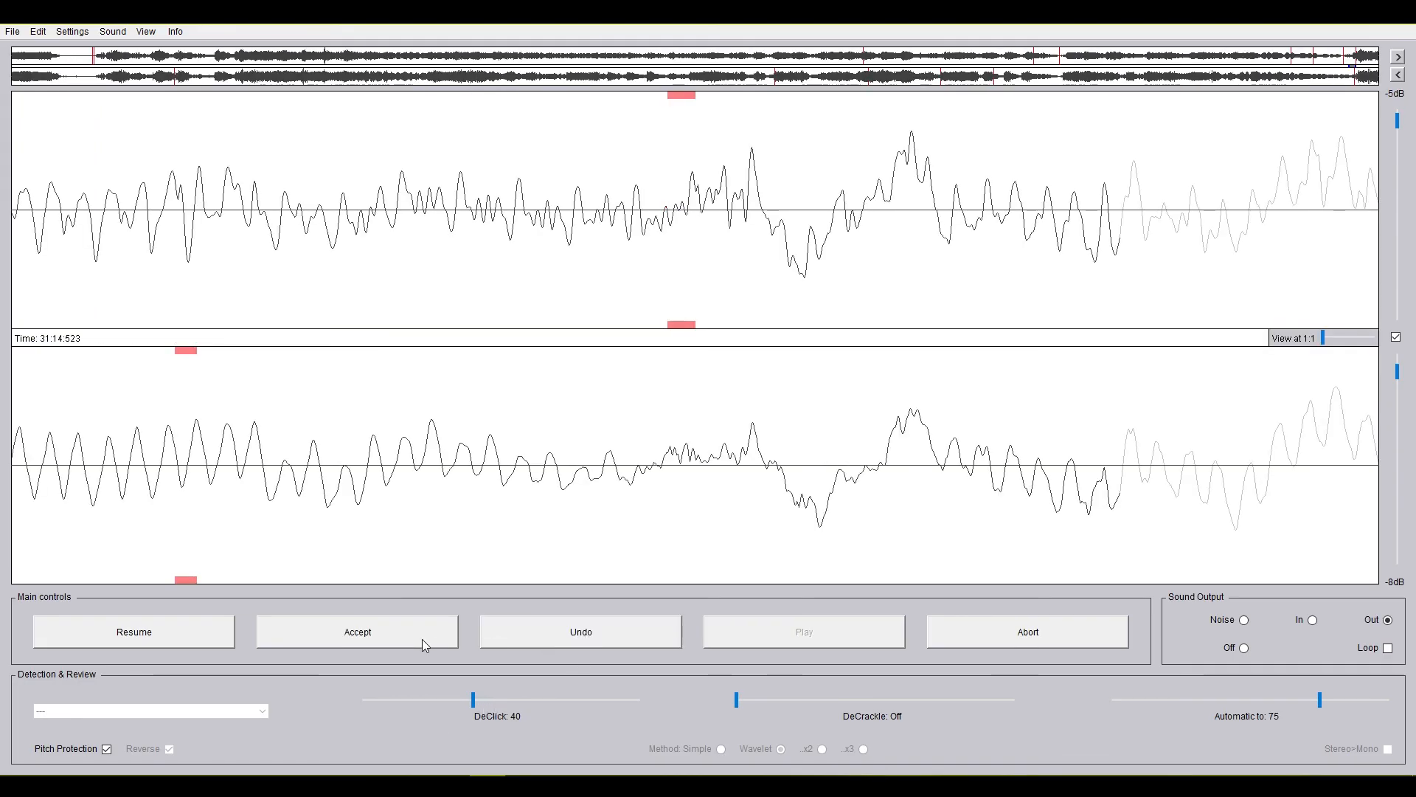
pyautogui.click(421, 641)
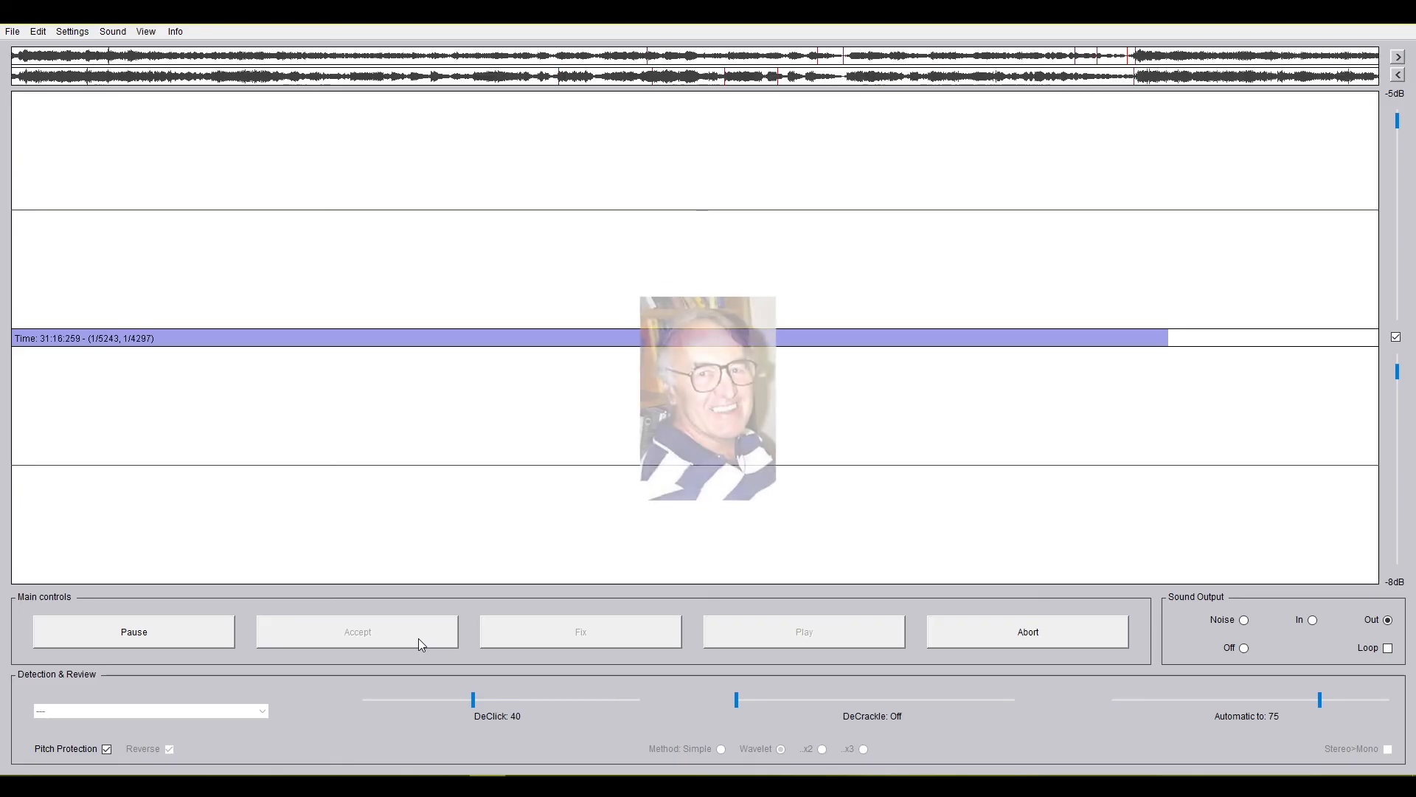